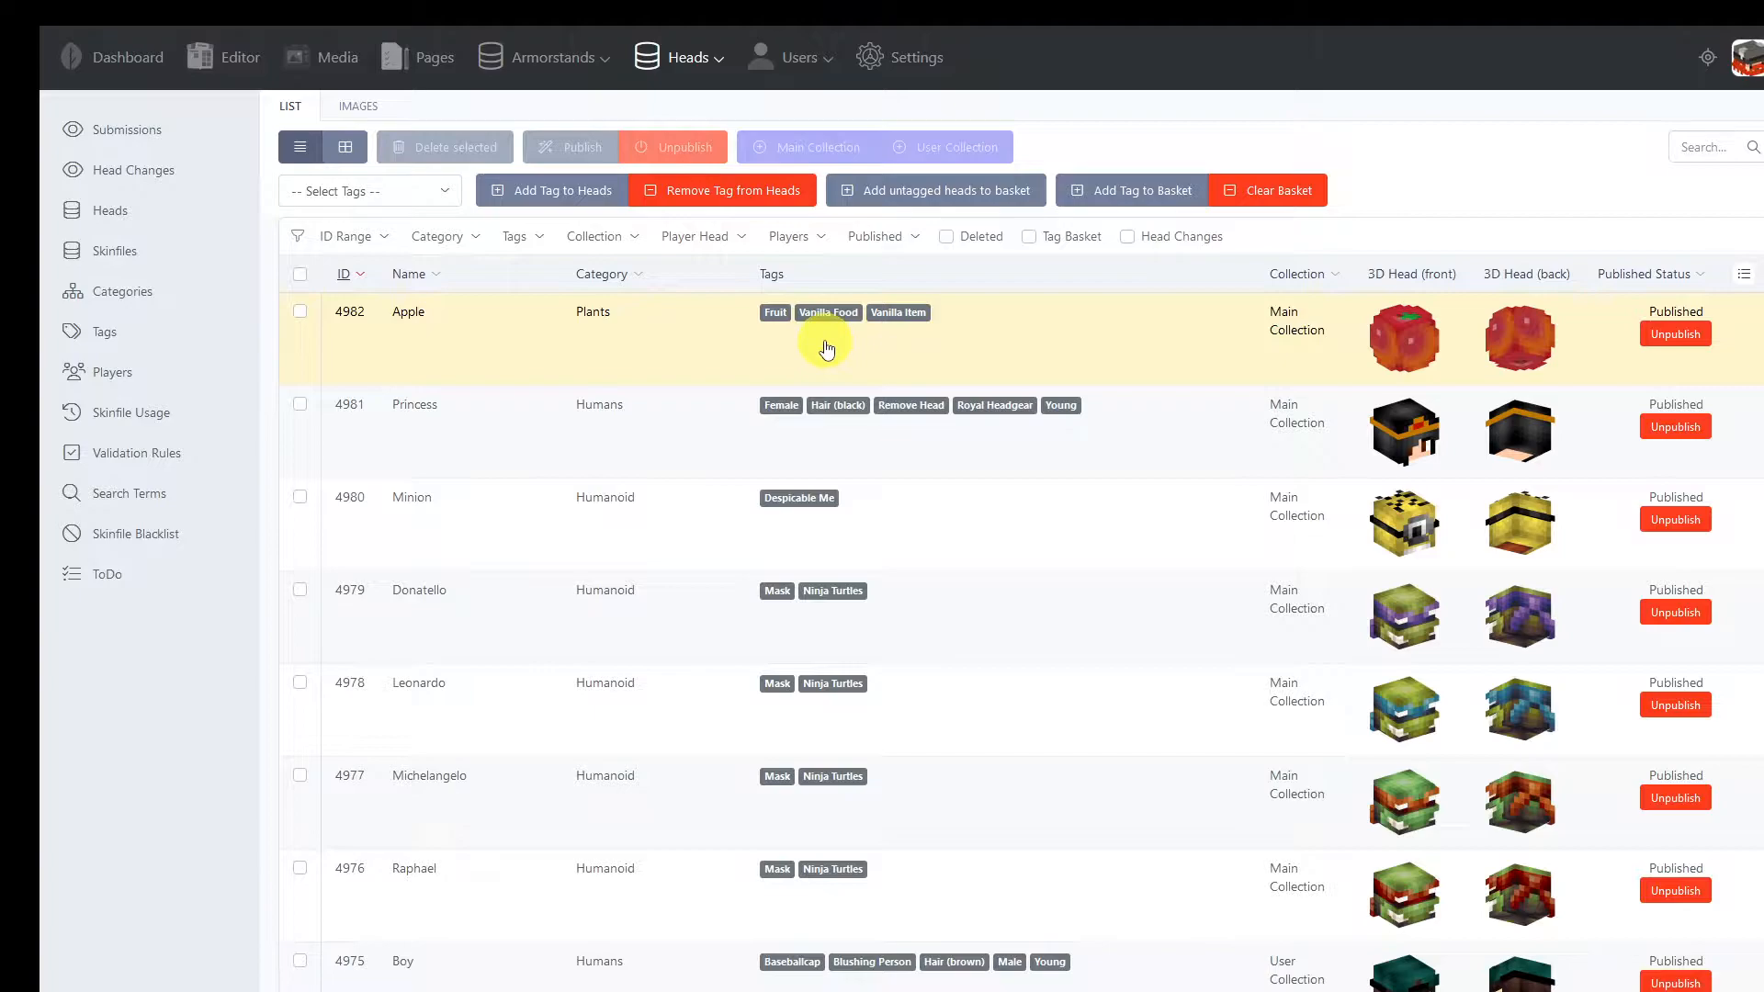
Look at the players list, filter the heads by the first player offered, and return to the unfiltered heads list
{"action": "left_click", "coordinate": [129, 384]}
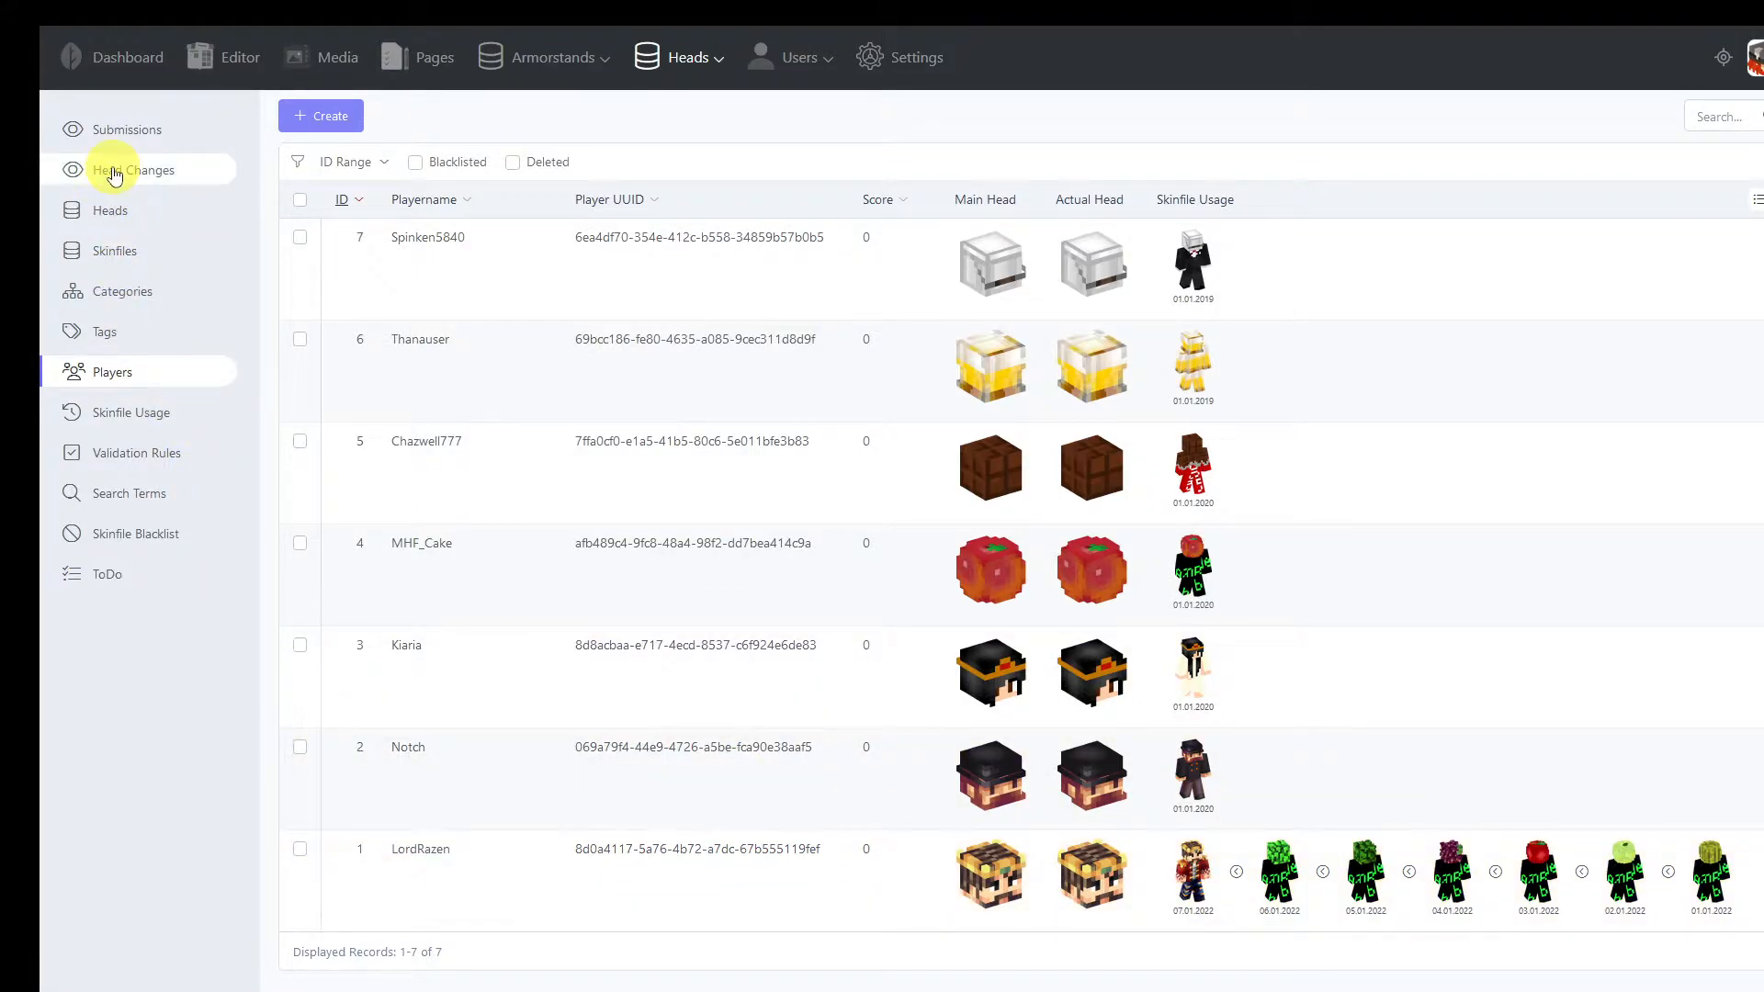
{"action": "left_click", "coordinate": [111, 216]}
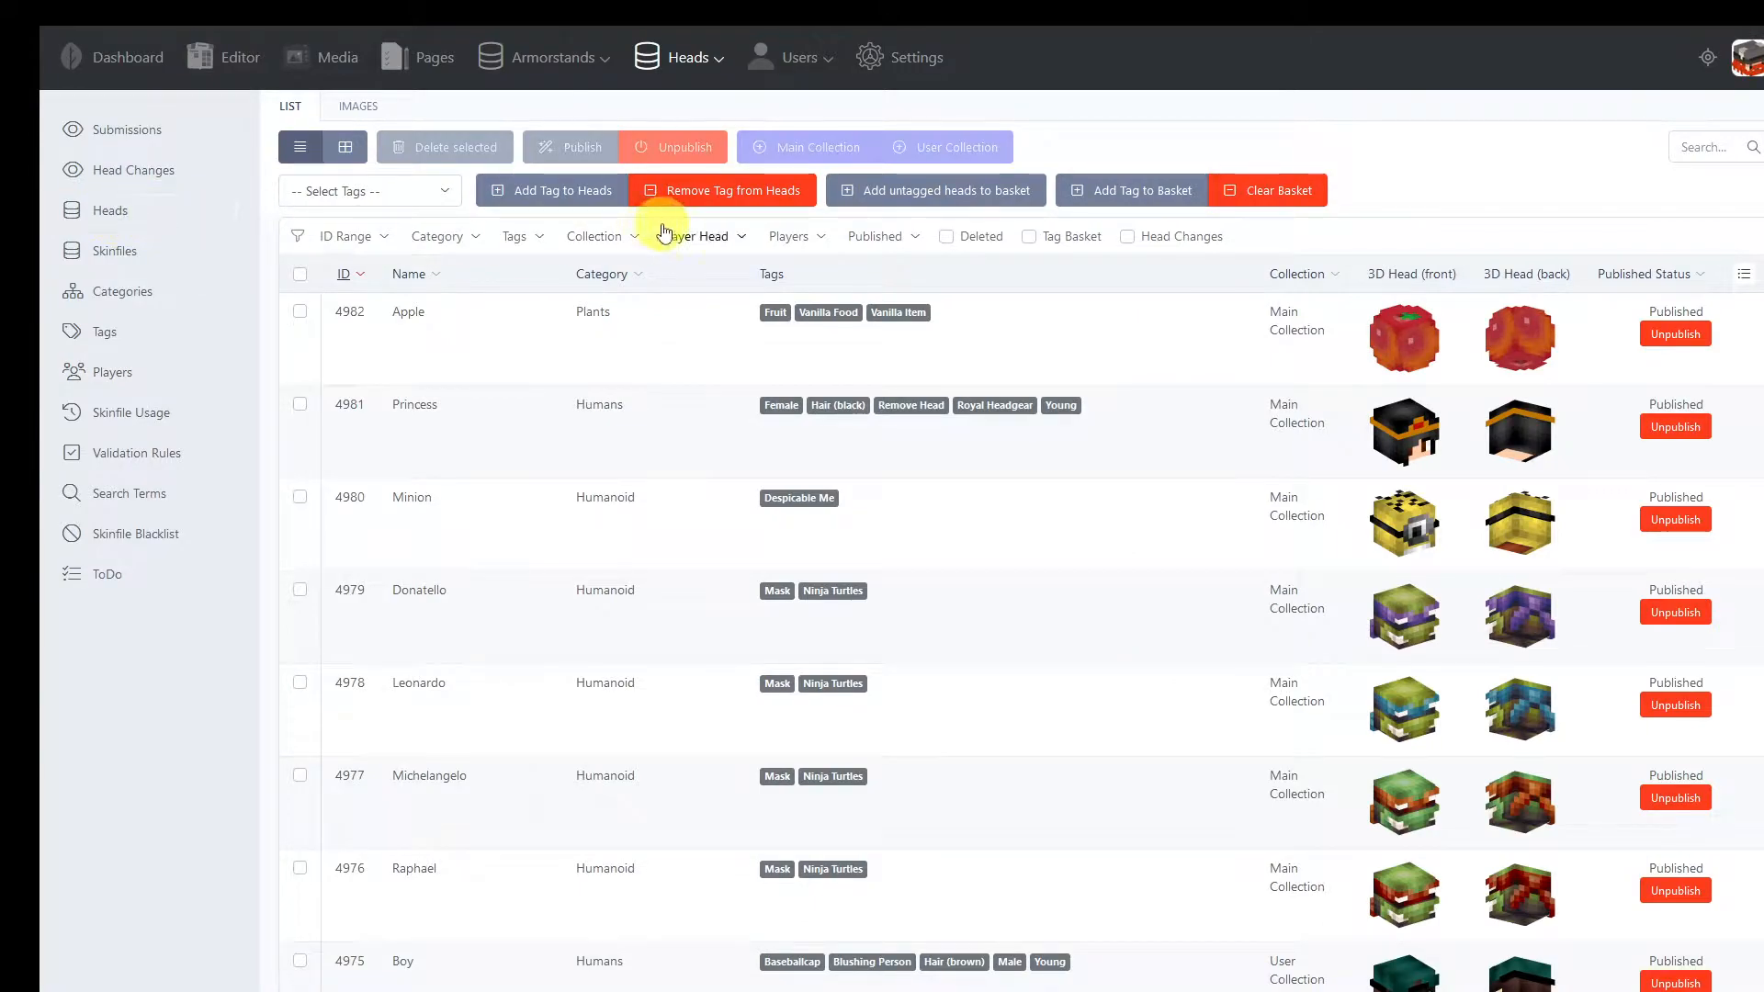
{"action": "left_click", "coordinate": [823, 239]}
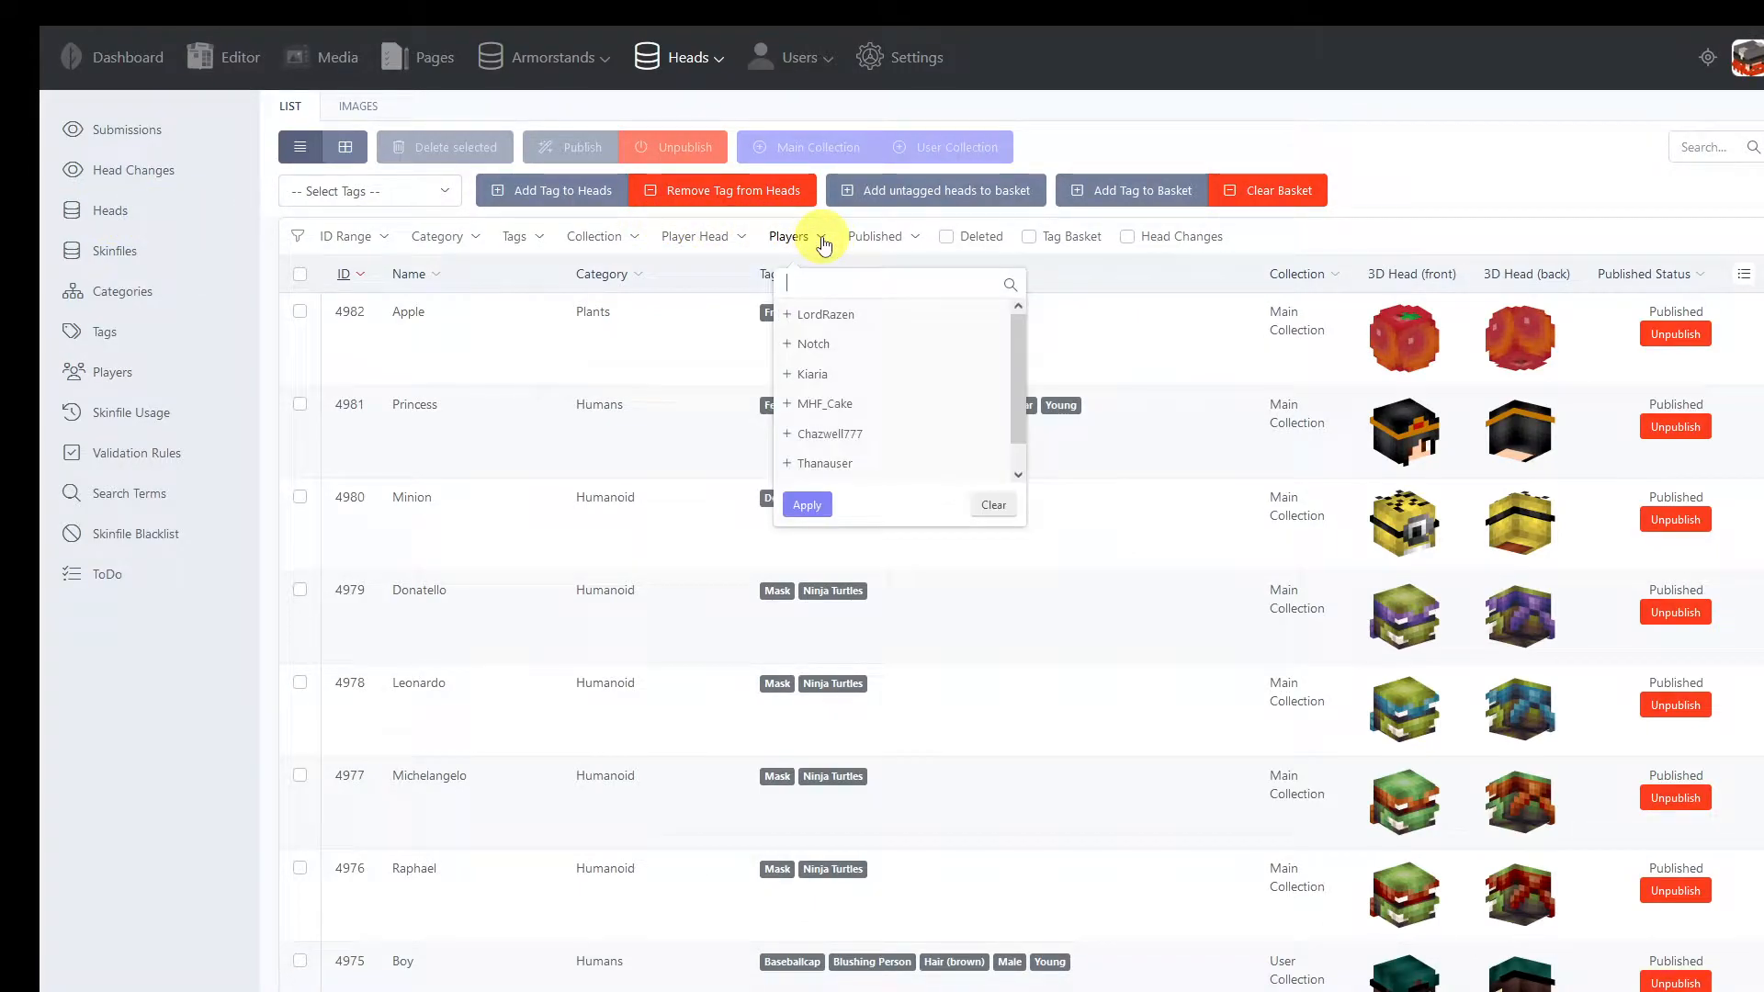
{"action": "left_click", "coordinate": [825, 322]}
{"action": "left_click", "coordinate": [806, 504]}
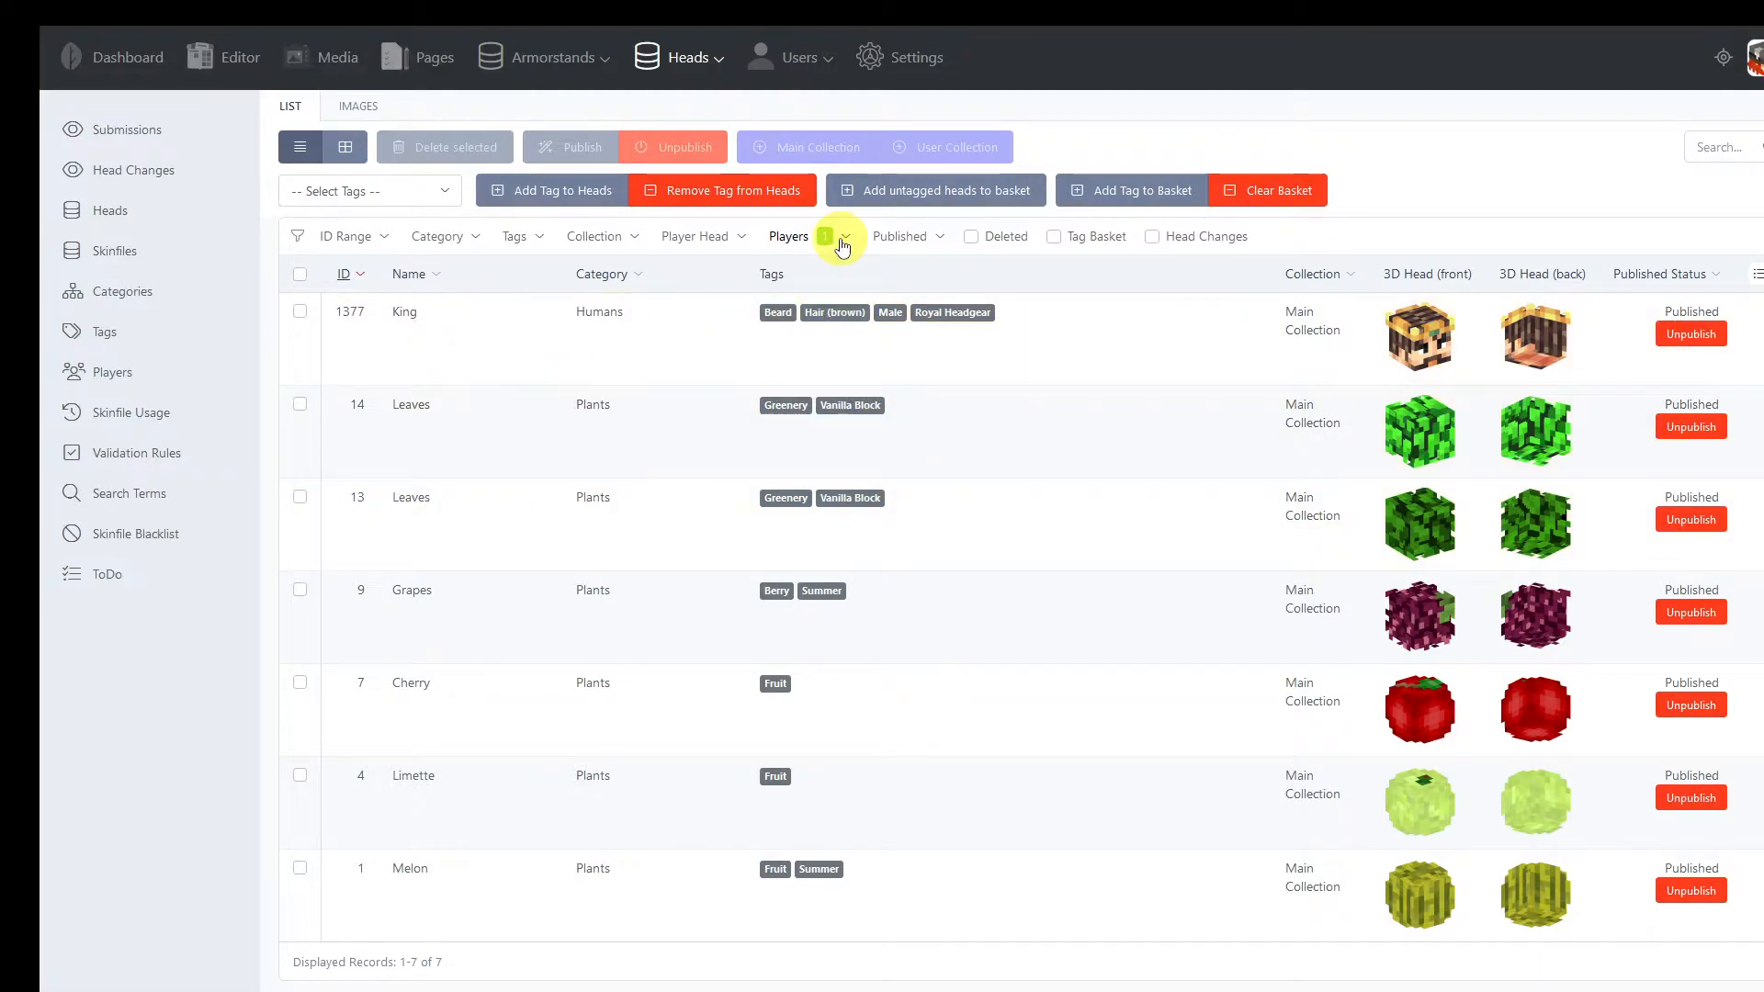
{"action": "left_click", "coordinate": [345, 281]}
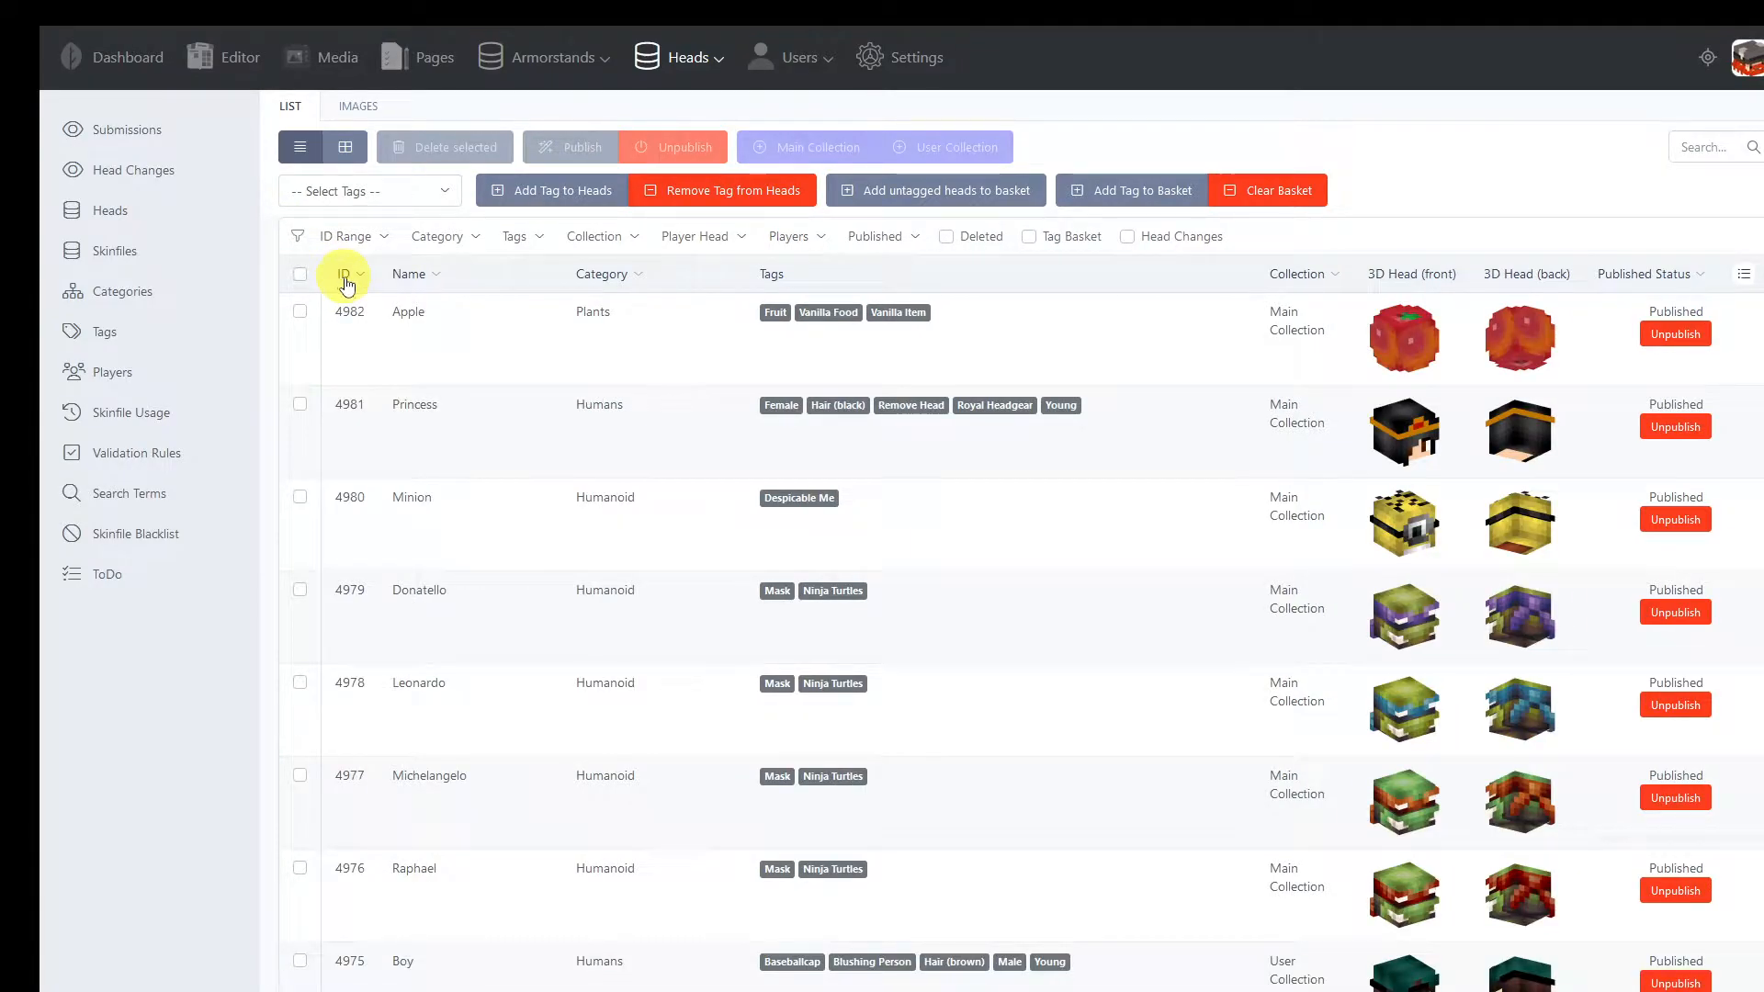
Inspect the newest Apple head's related heads and available tags, and close it without saving
{"action": "left_click", "coordinate": [469, 346]}
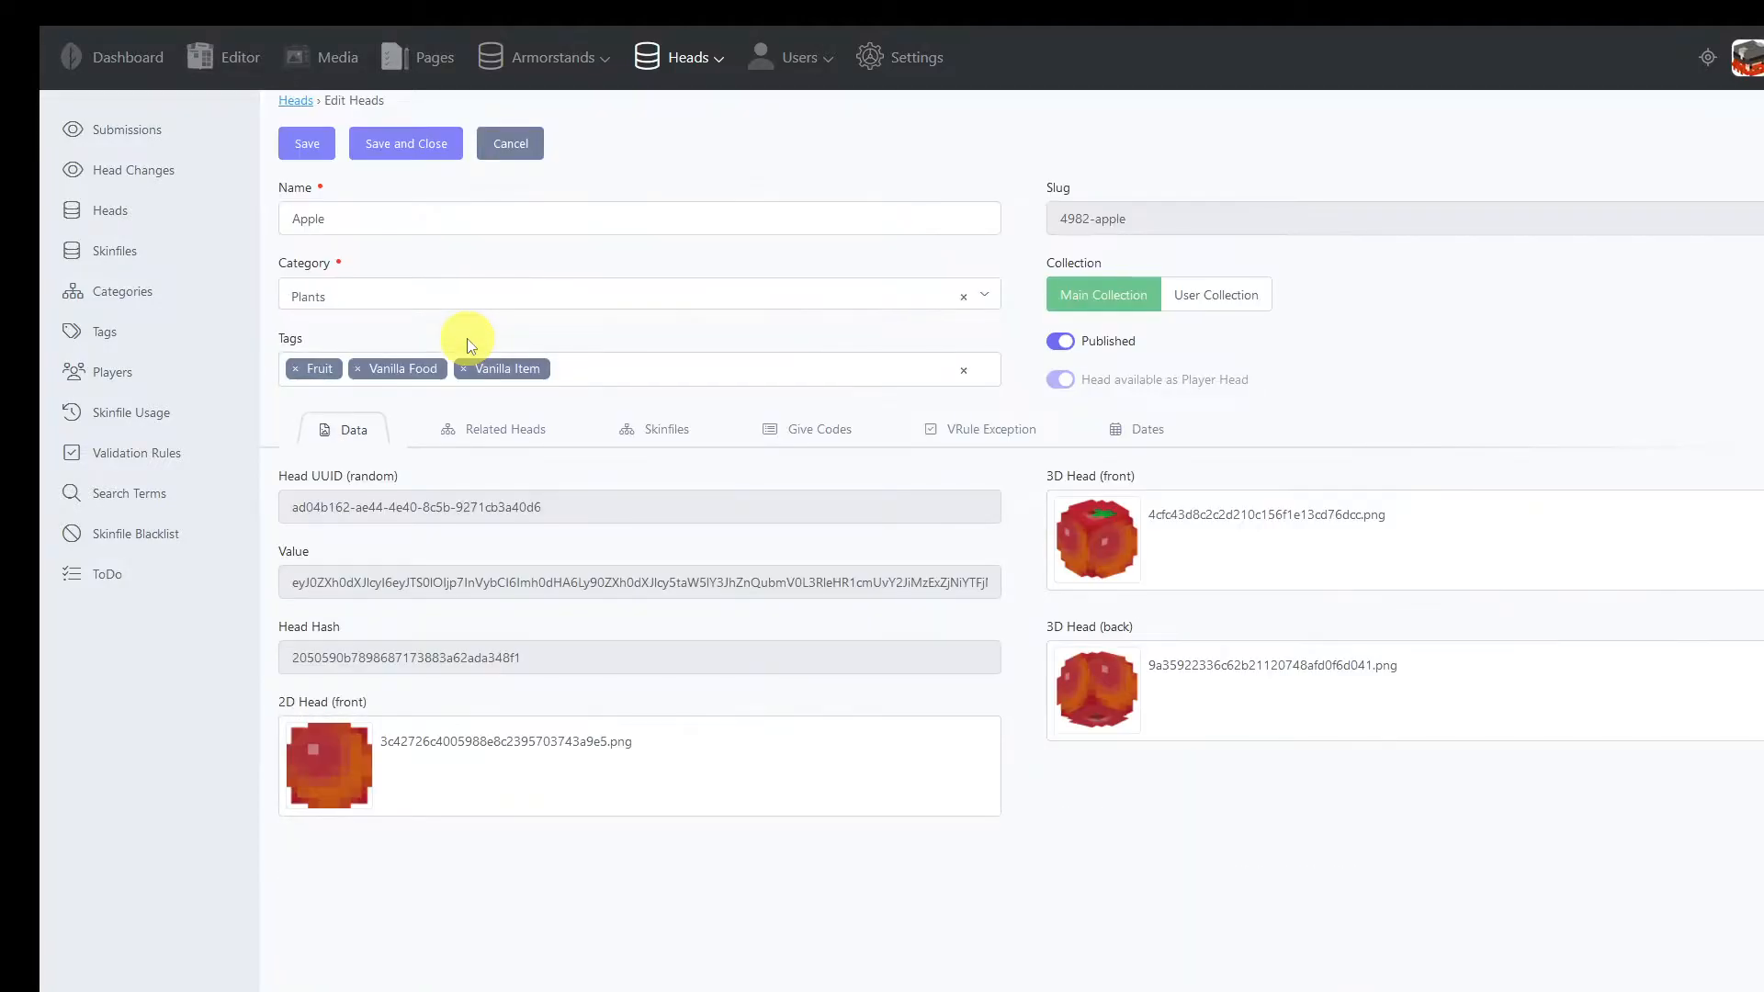
{"action": "left_click", "coordinate": [510, 431]}
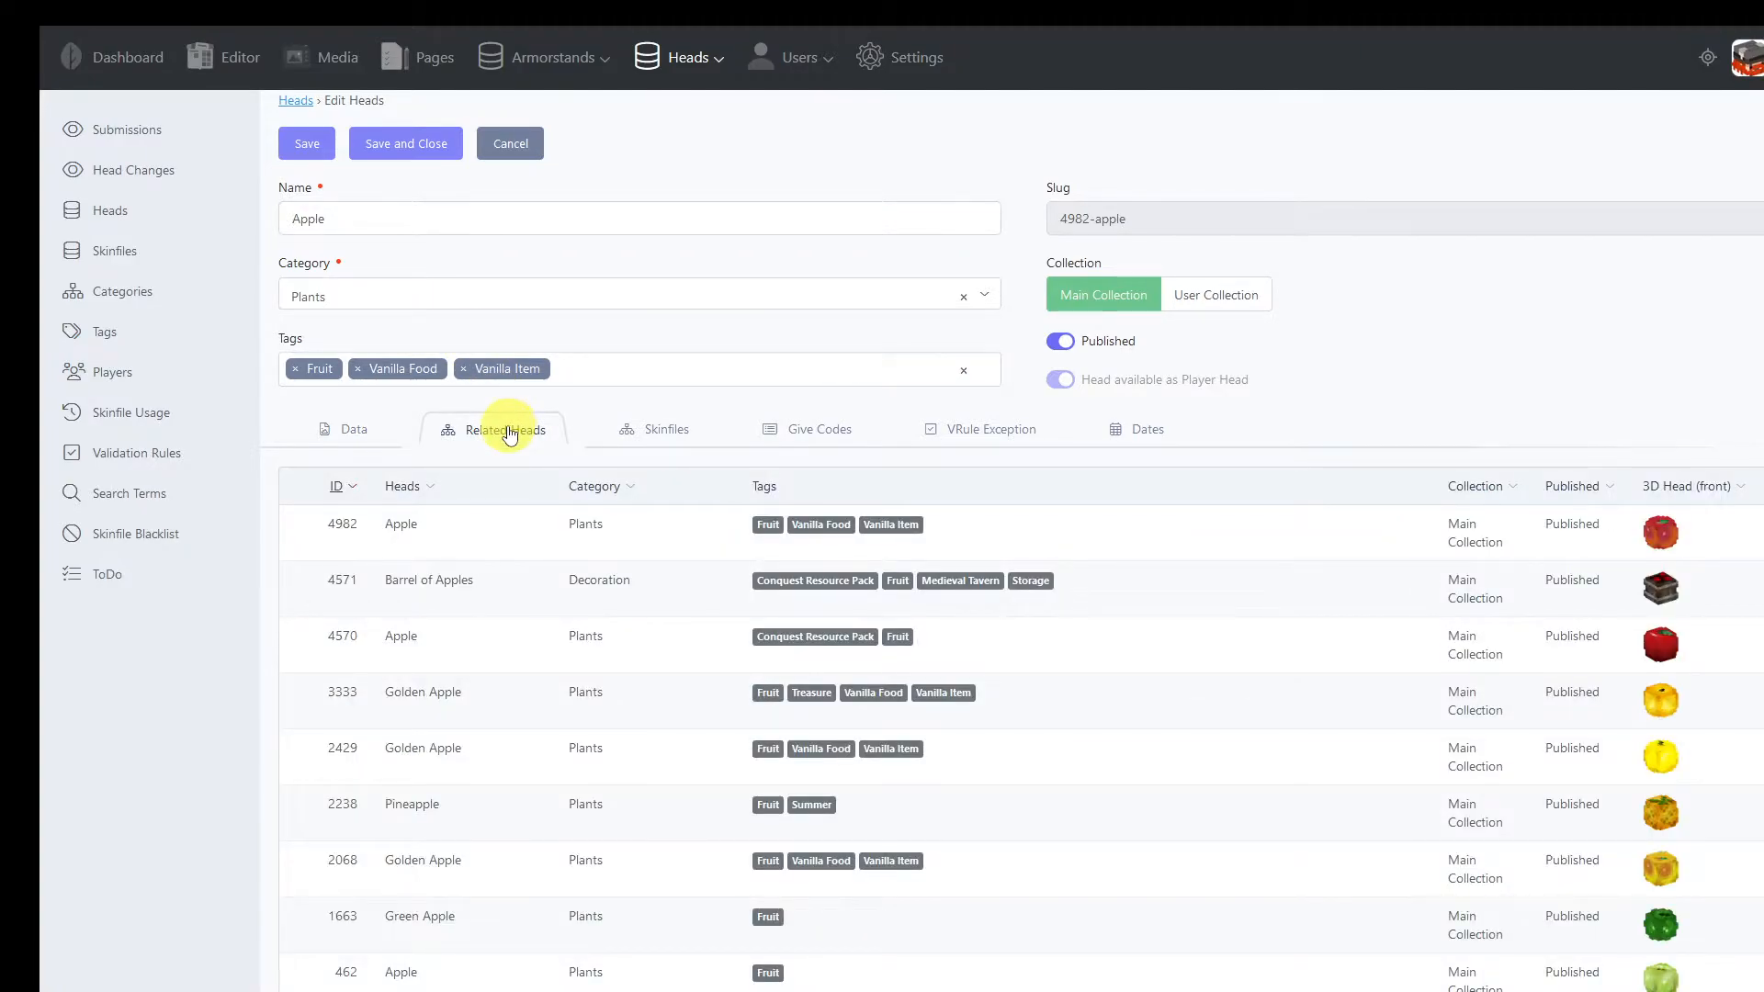
{"action": "scroll", "coordinate": [501, 427], "scroll_direction": "down", "scroll_amount": 2}
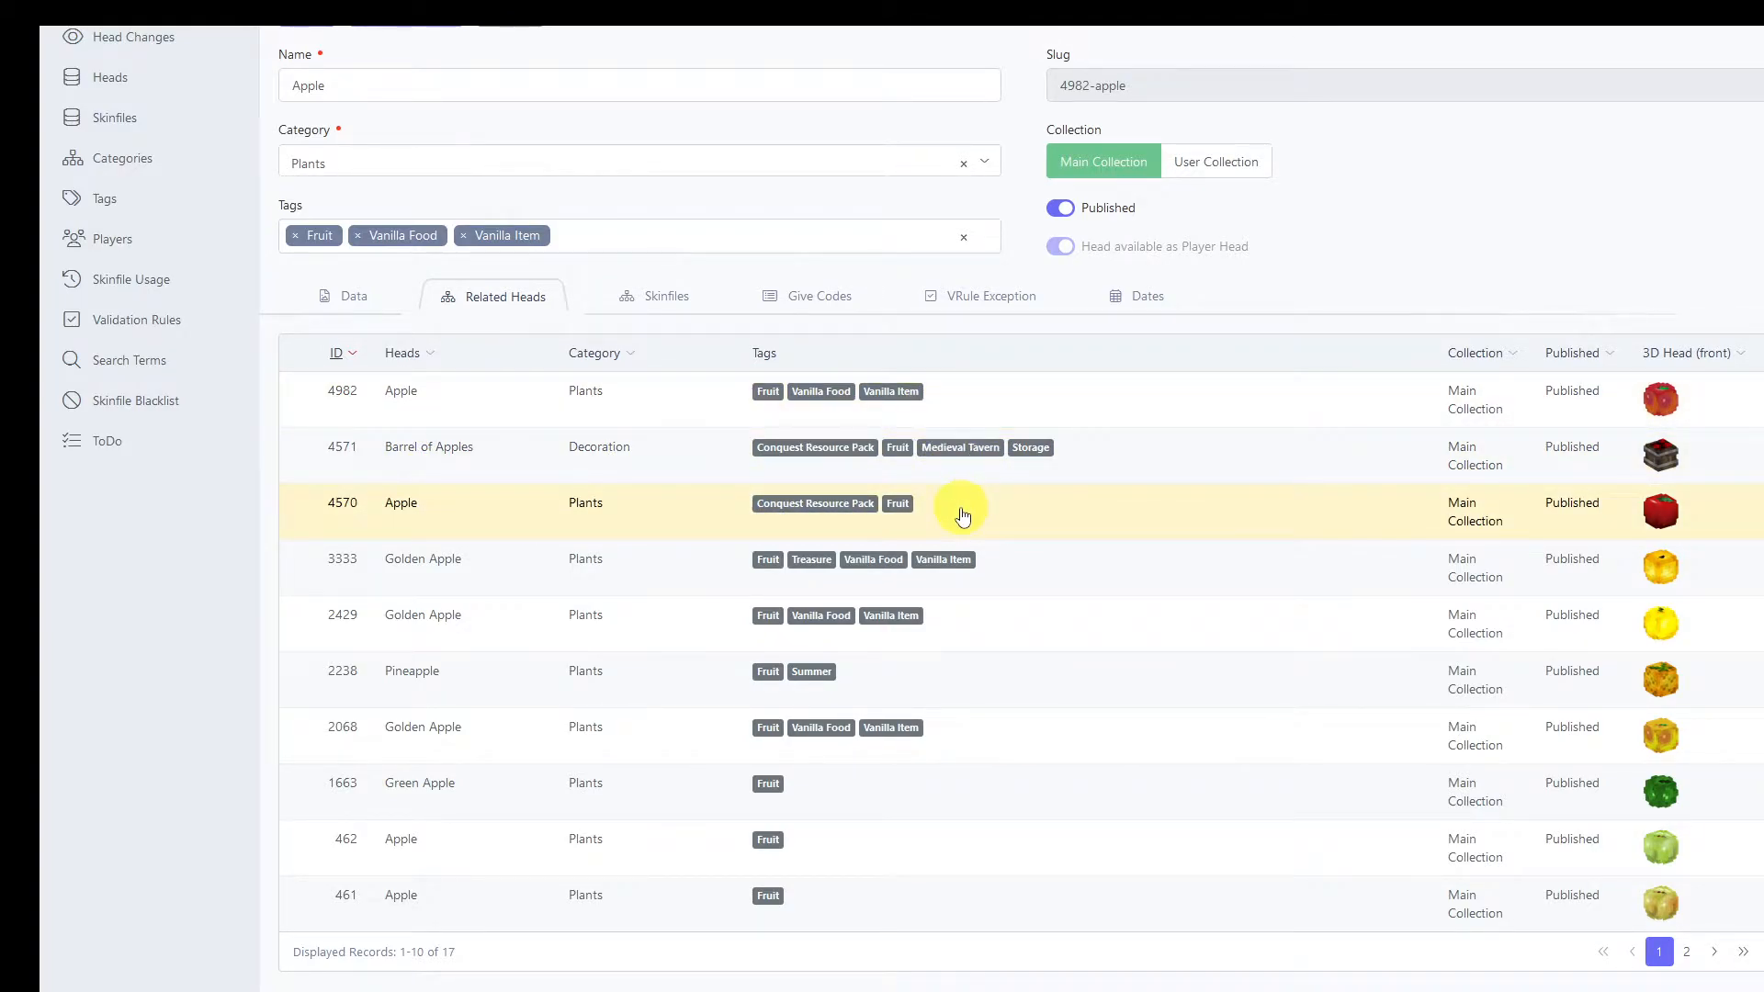
{"action": "scroll", "coordinate": [547, 410], "scroll_direction": "up", "scroll_amount": 2}
{"action": "left_click", "coordinate": [589, 368]}
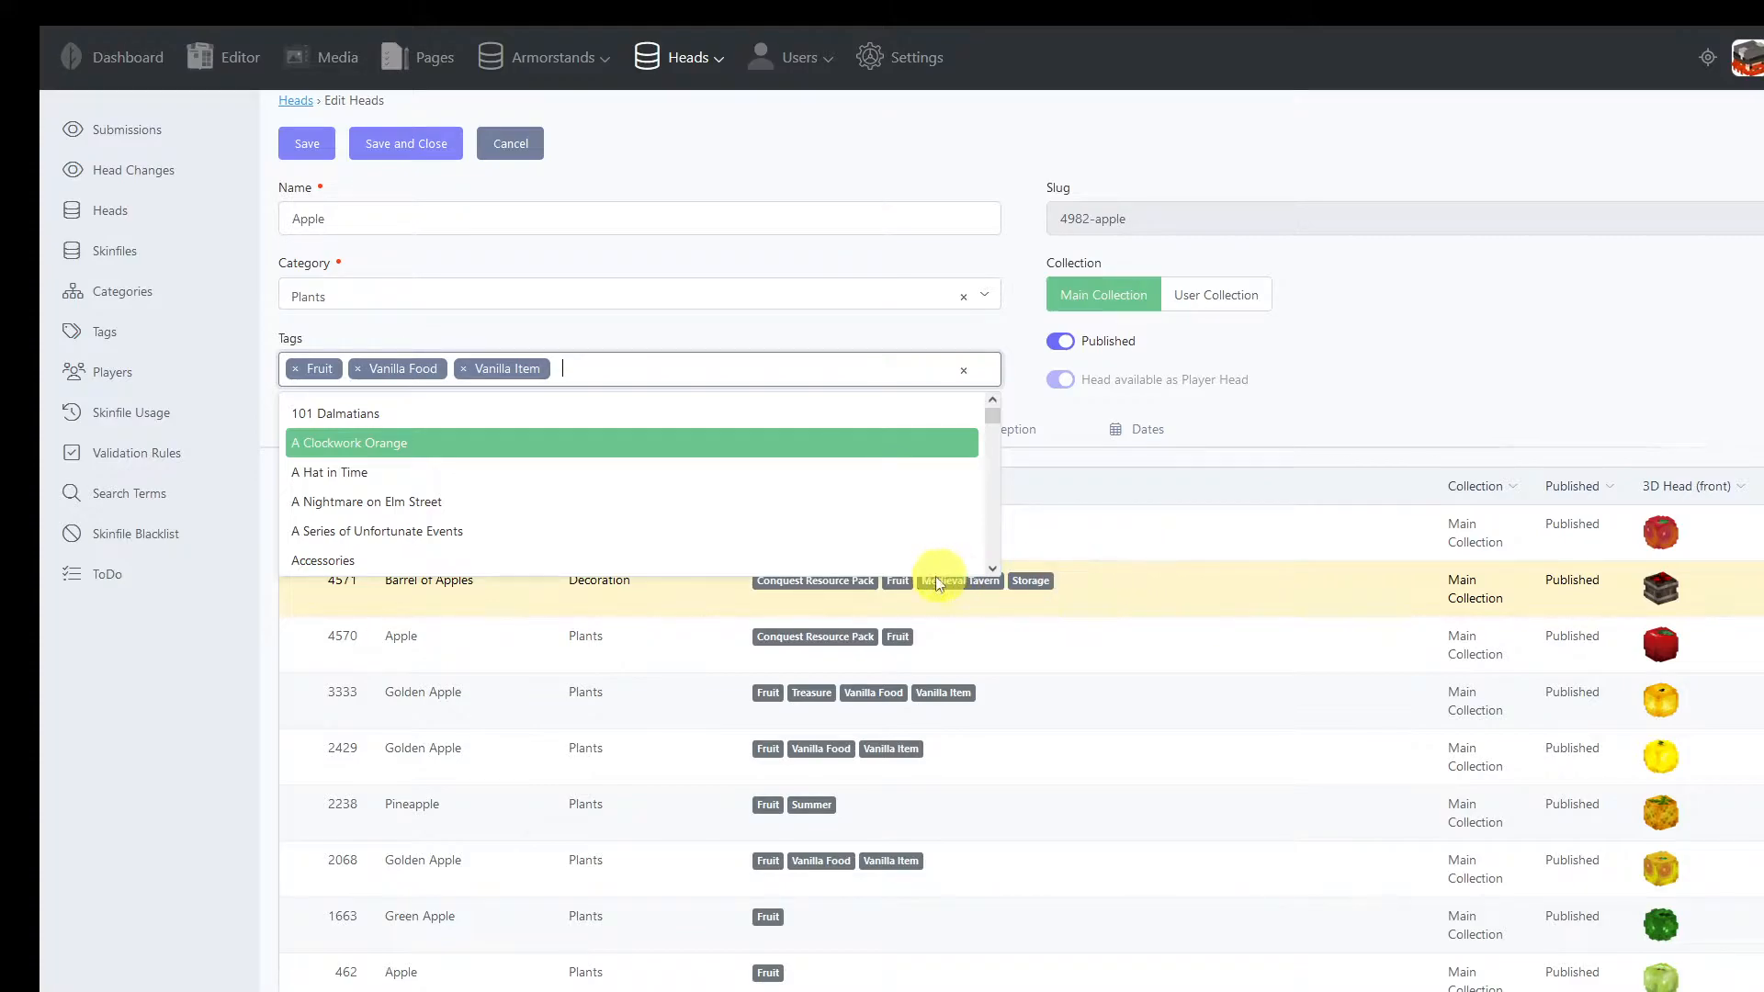
{"action": "left_click", "coordinate": [514, 145]}
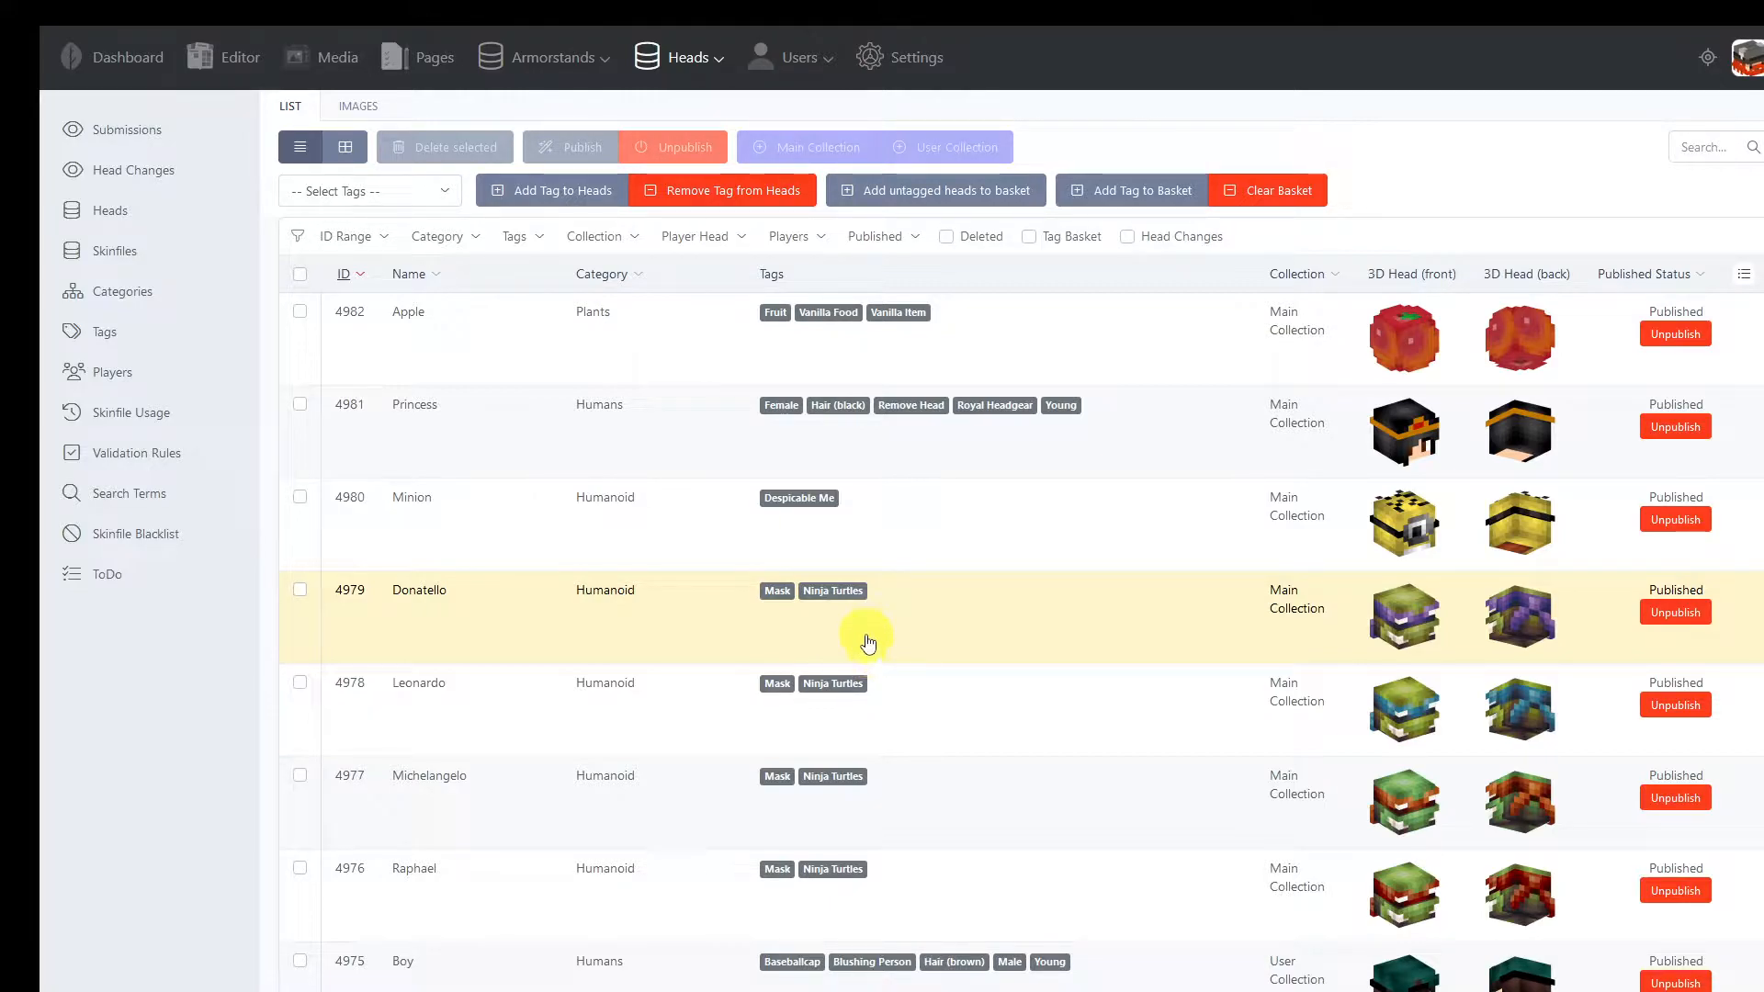
Add all untagged heads to the tag basket and display only the basket's heads as images
{"action": "left_click", "coordinate": [906, 188]}
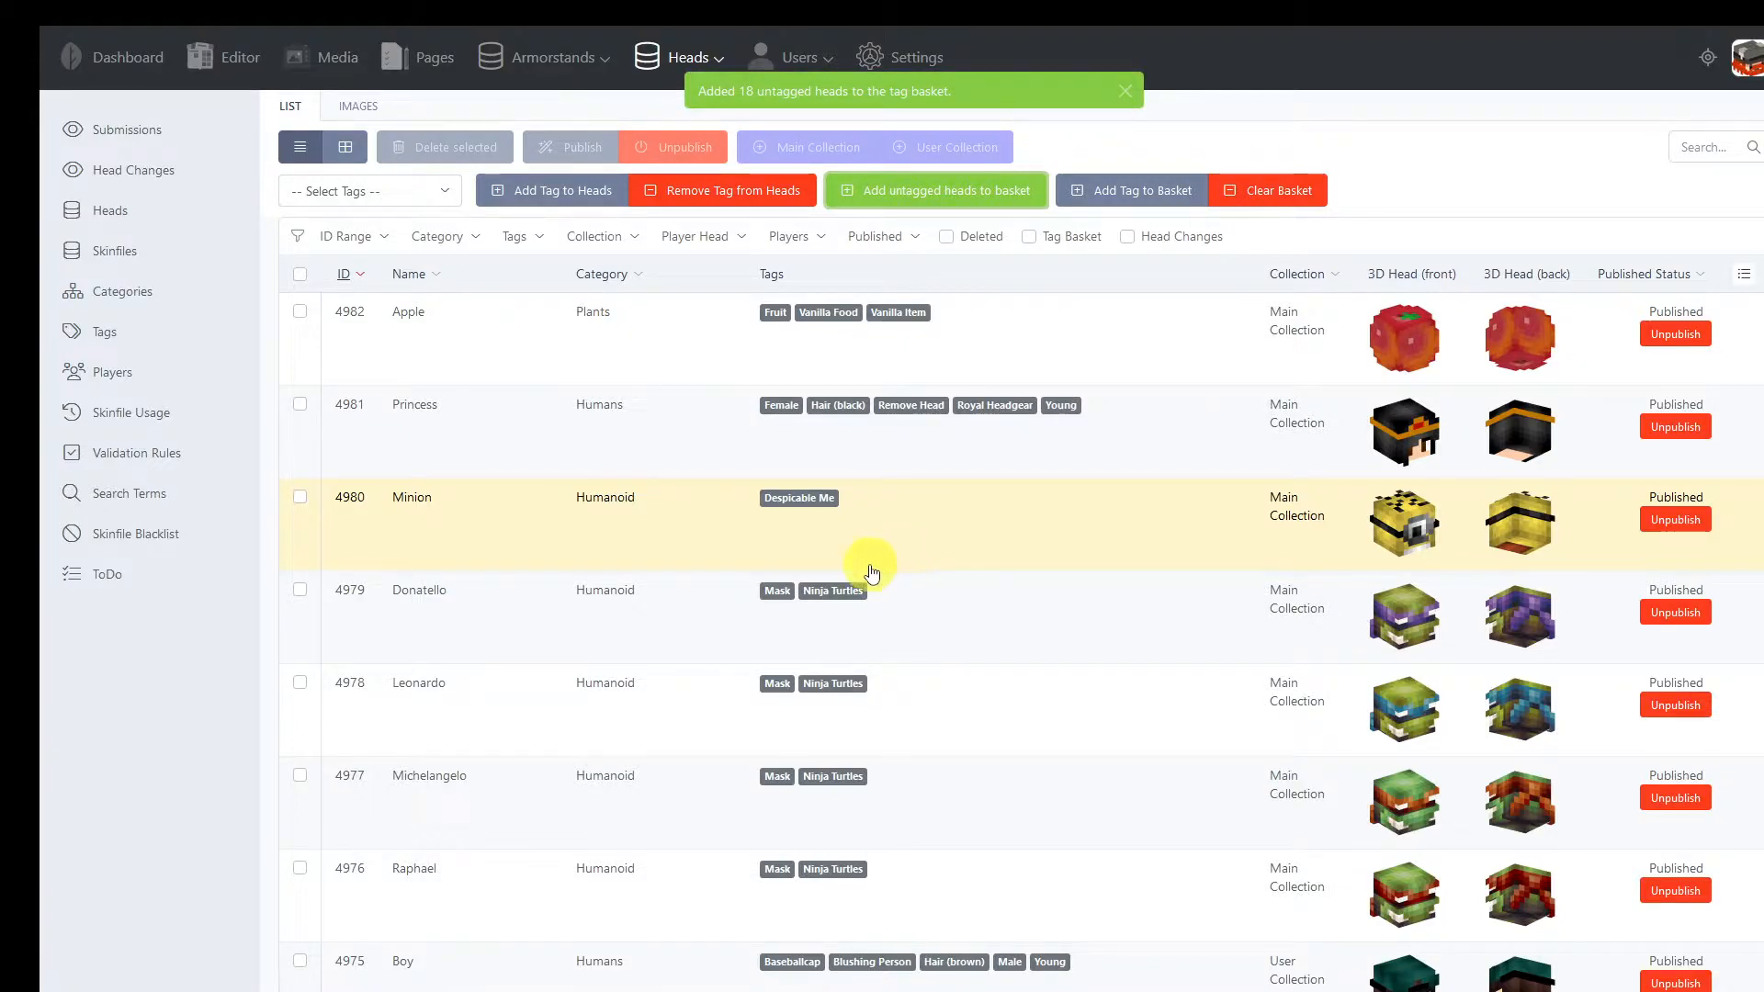
{"action": "left_click", "coordinate": [354, 107]}
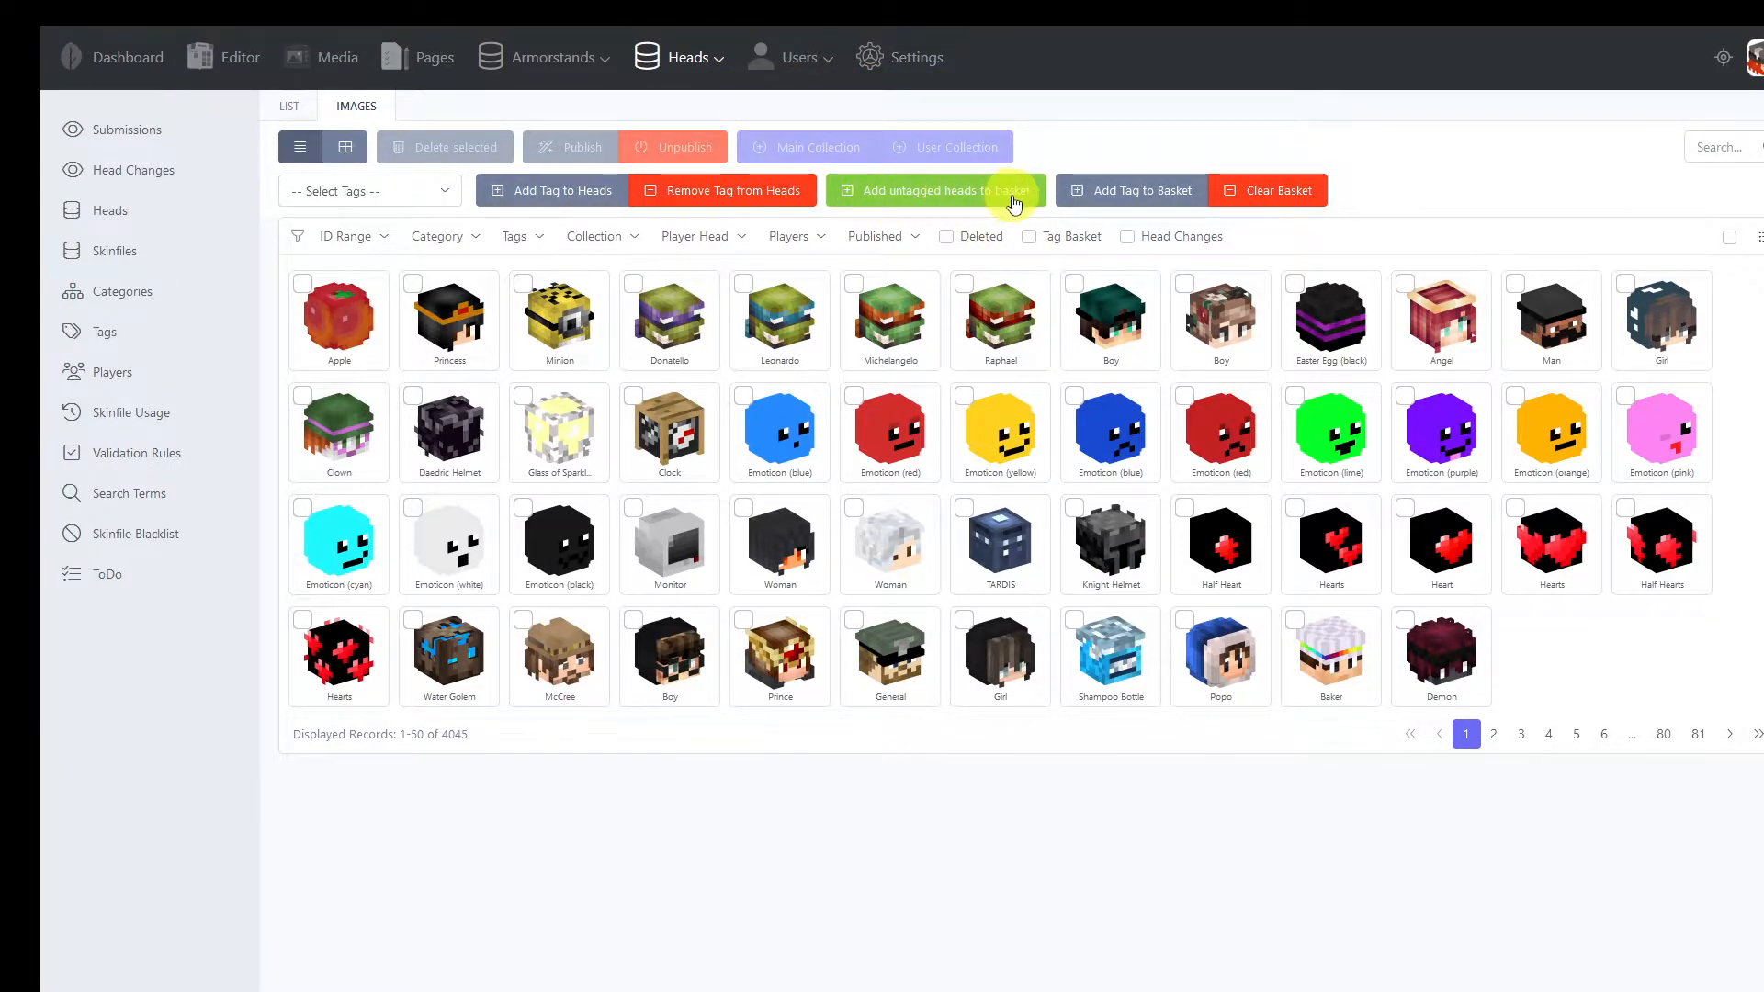
{"action": "left_click", "coordinate": [1032, 241]}
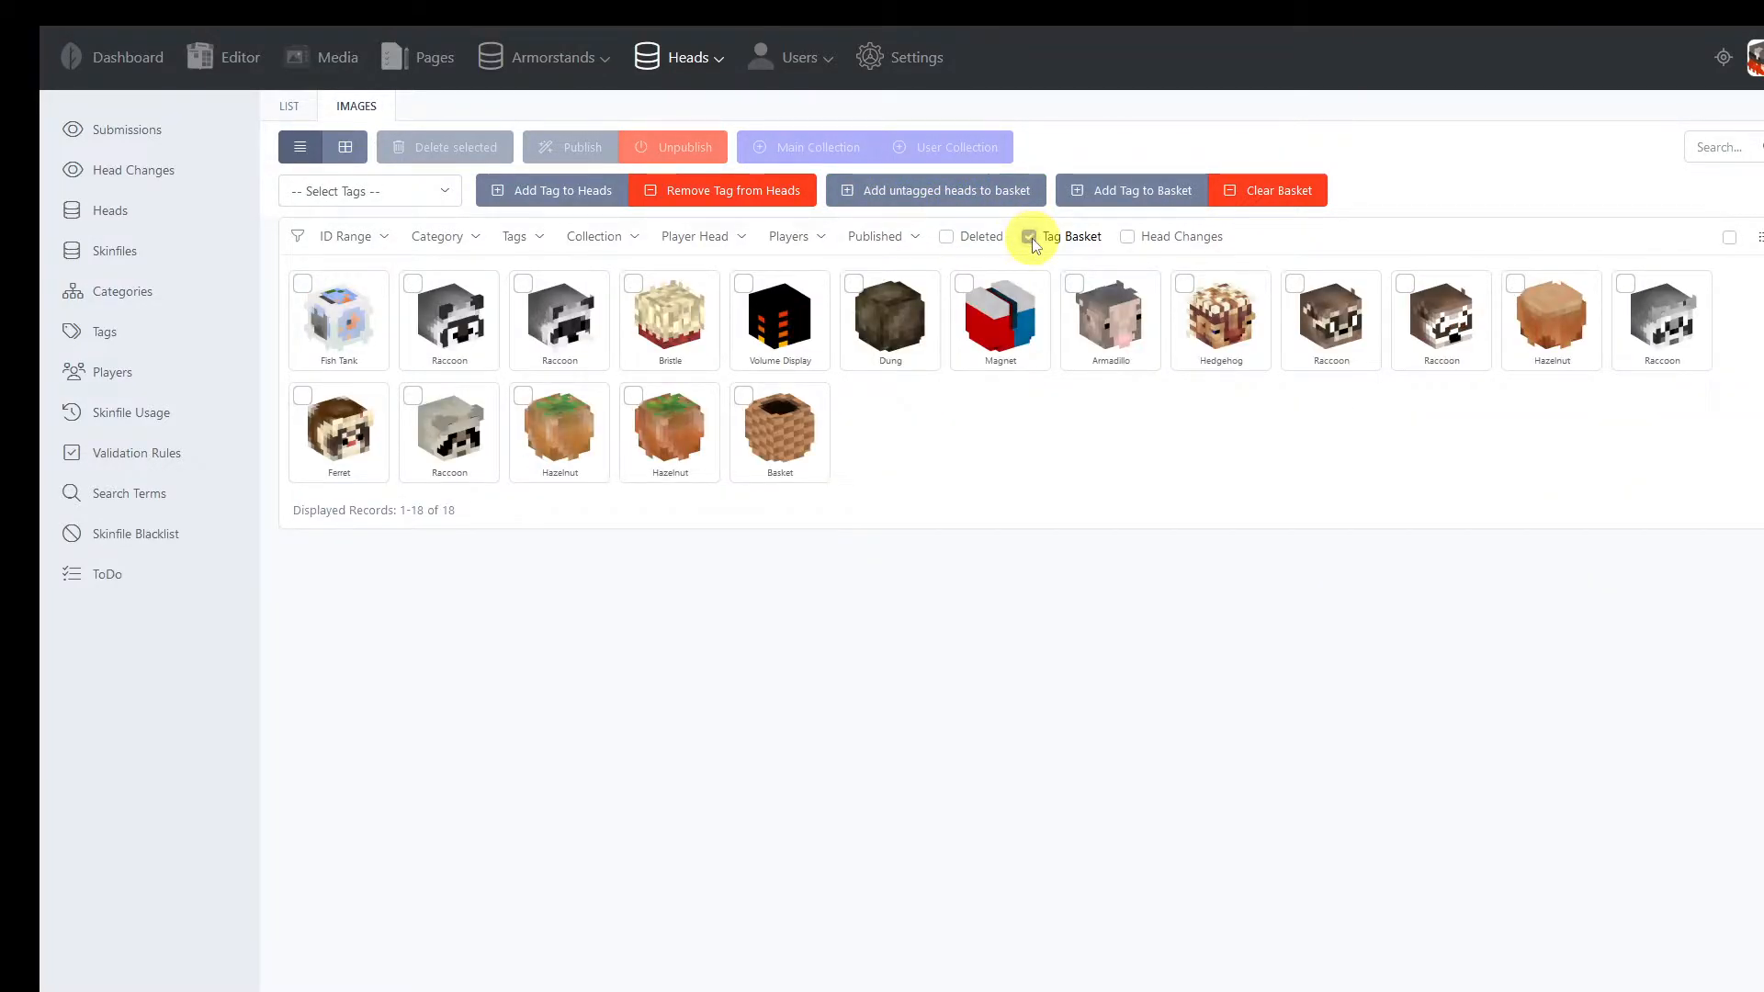
Look at the Bristle head from the tag basket, close it without saving, and clear the basket
{"action": "left_click", "coordinate": [671, 328]}
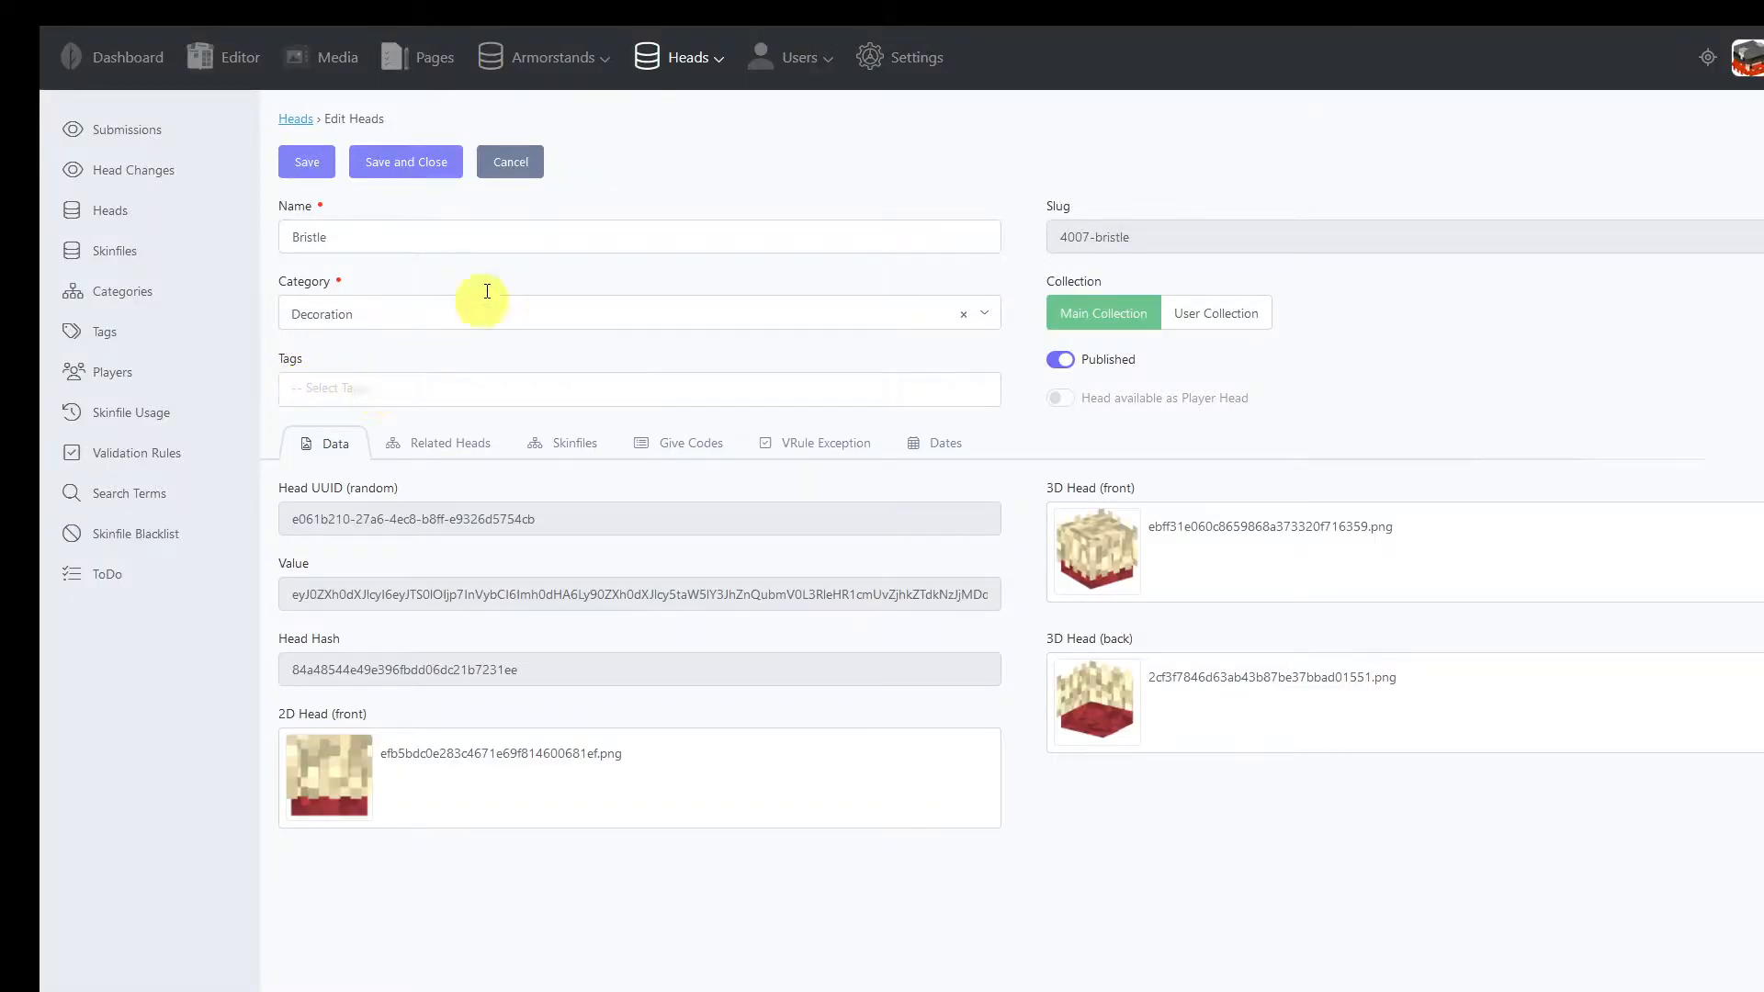
{"action": "left_click", "coordinate": [511, 161]}
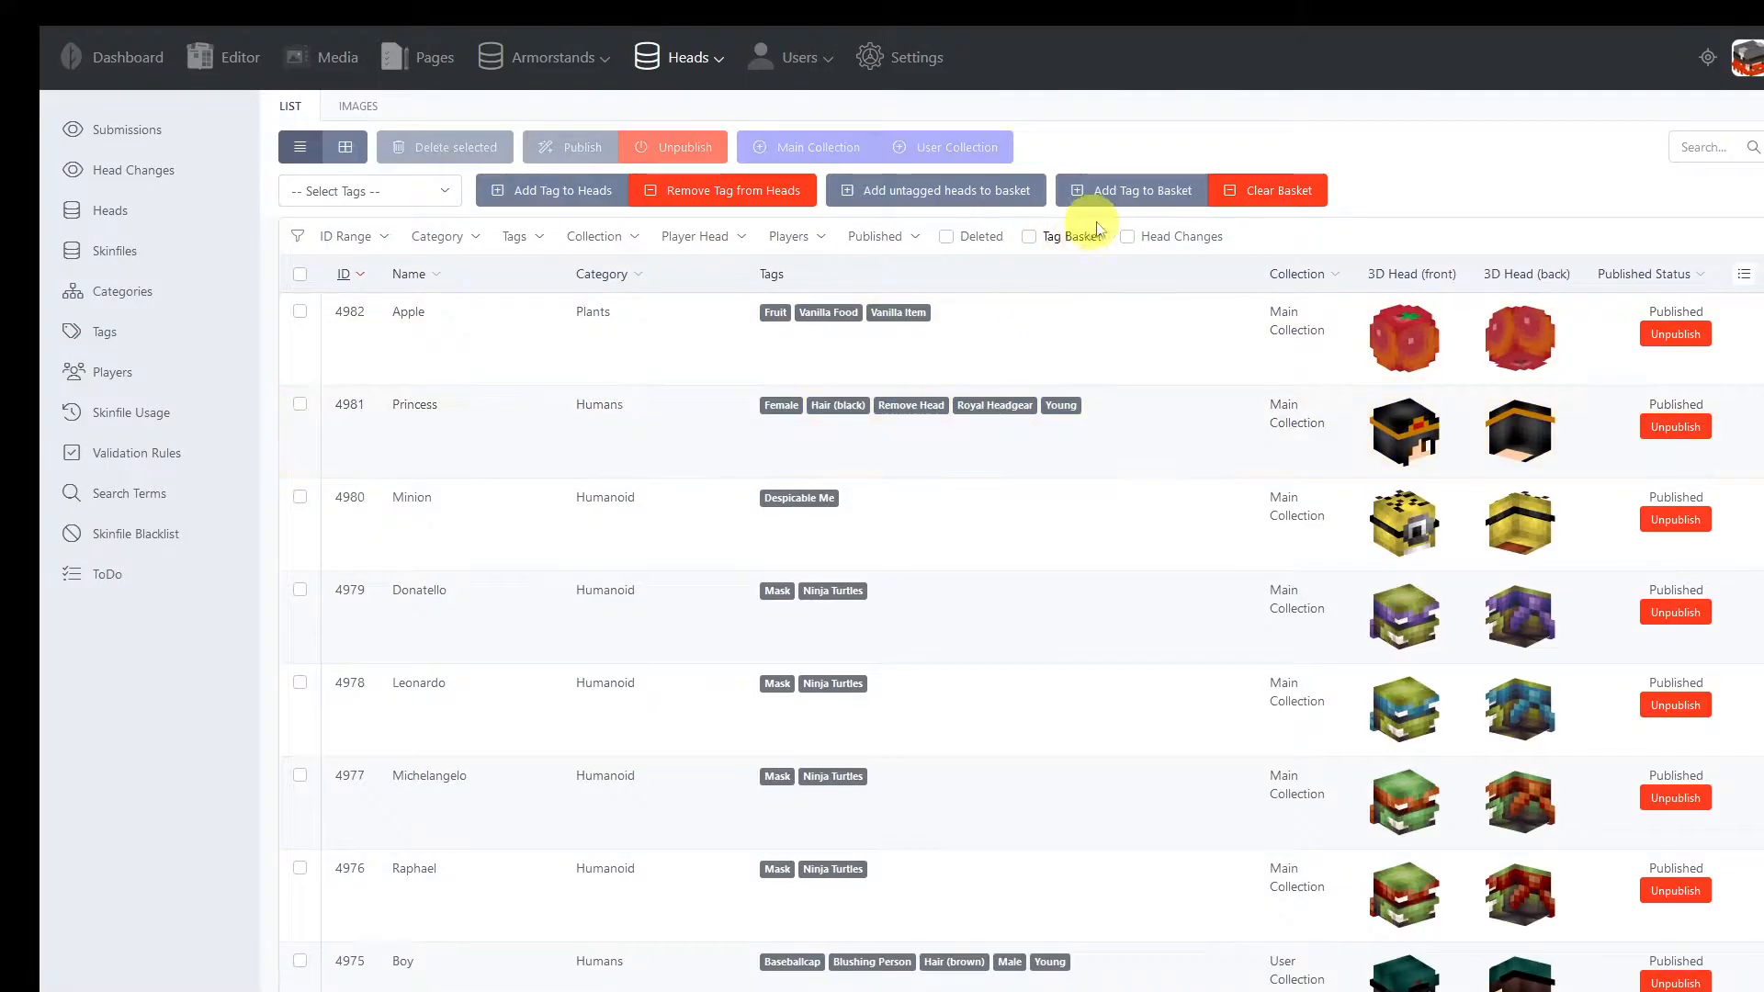
{"action": "left_click", "coordinate": [1249, 190]}
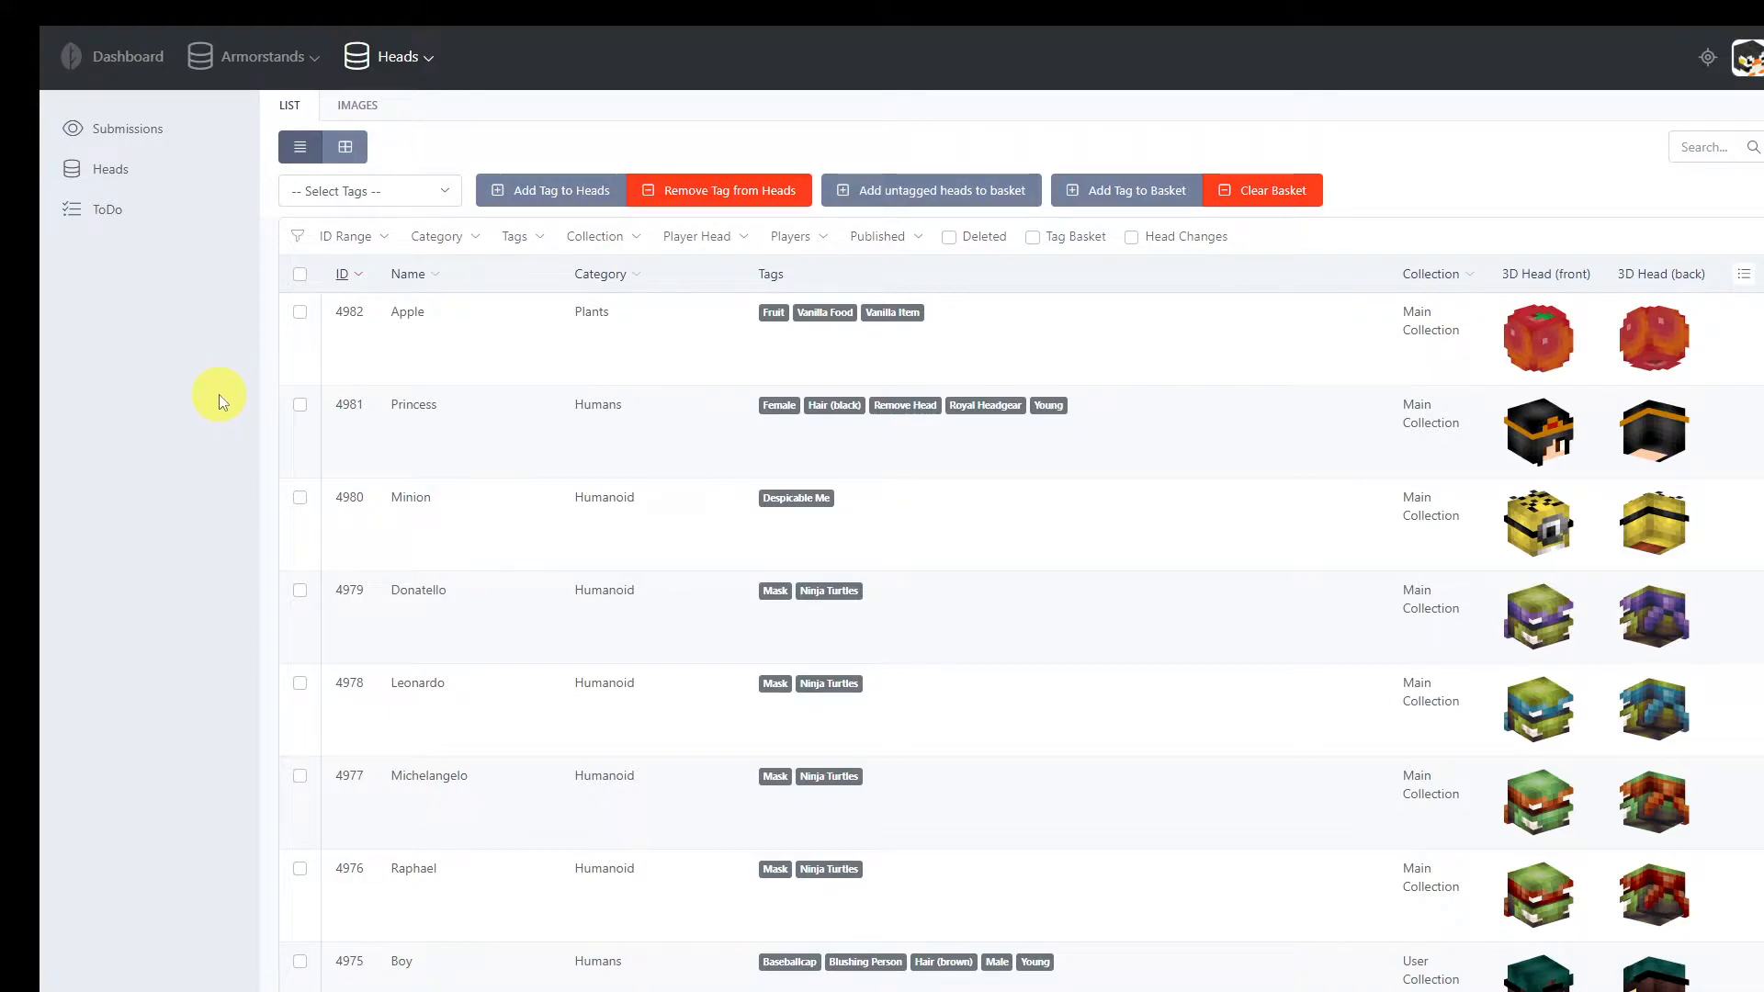
Add the tags A Clockwork Orange and A Nightmare on Elm Street to the Penguin!!! submission and save it
{"action": "left_click", "coordinate": [165, 132]}
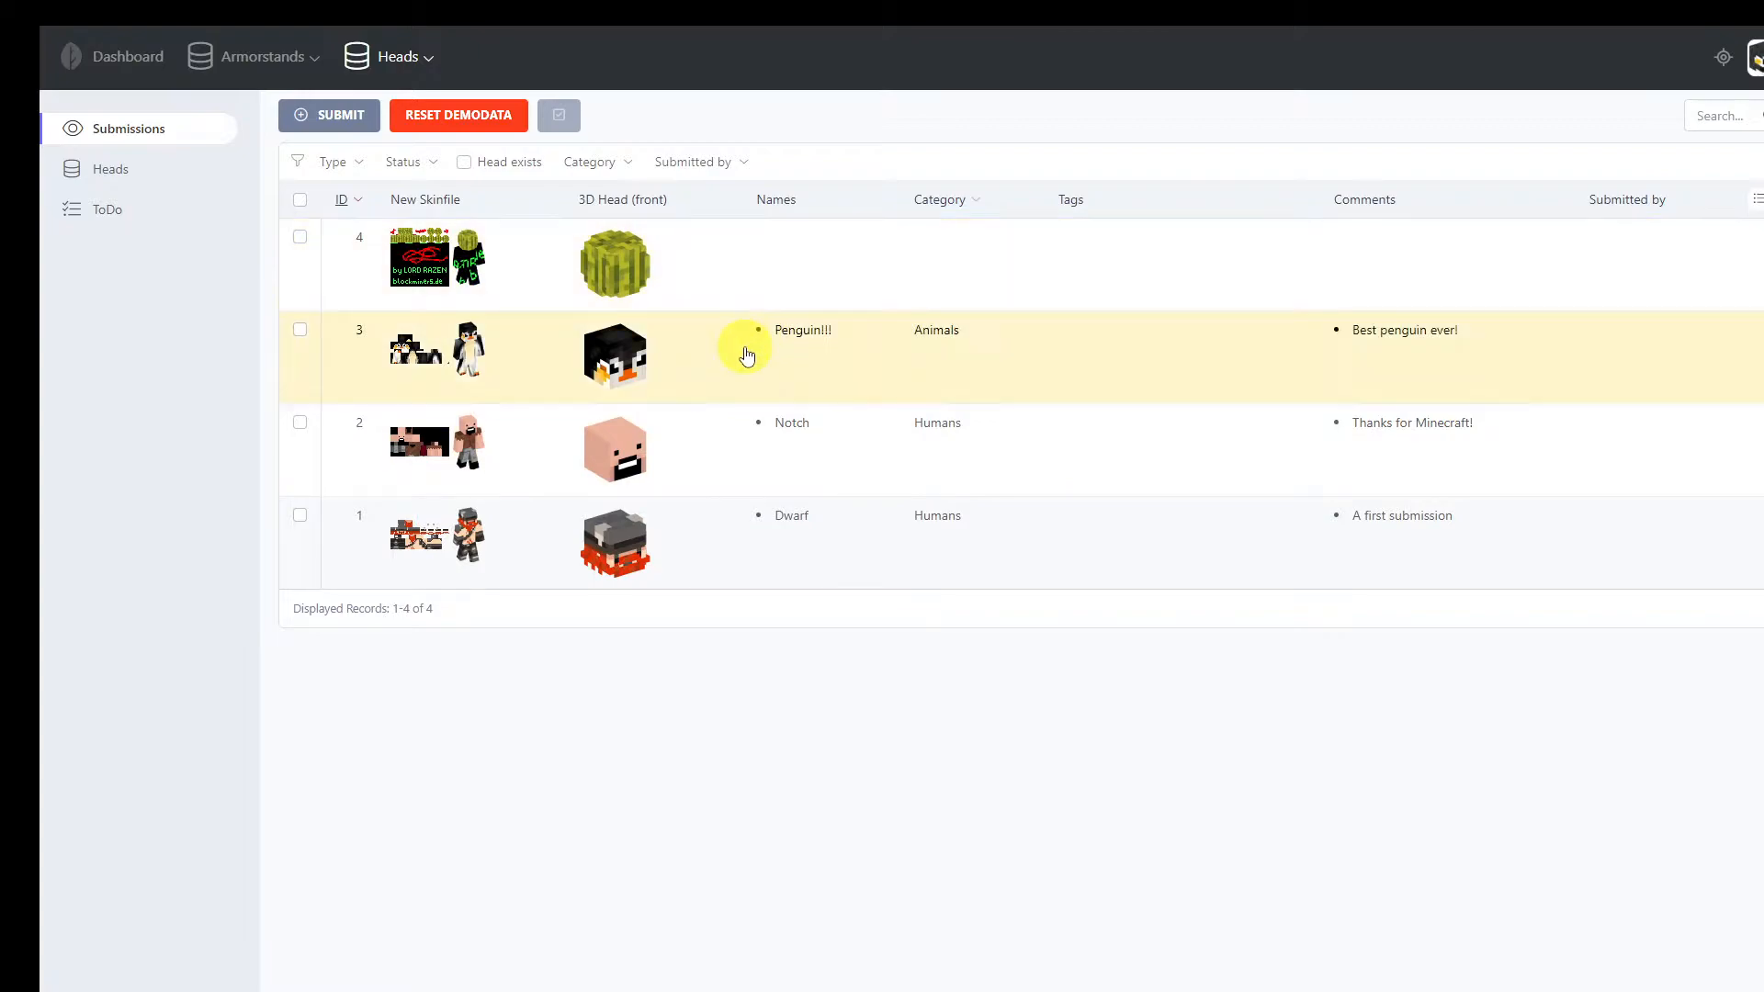
{"action": "left_click", "coordinate": [751, 382]}
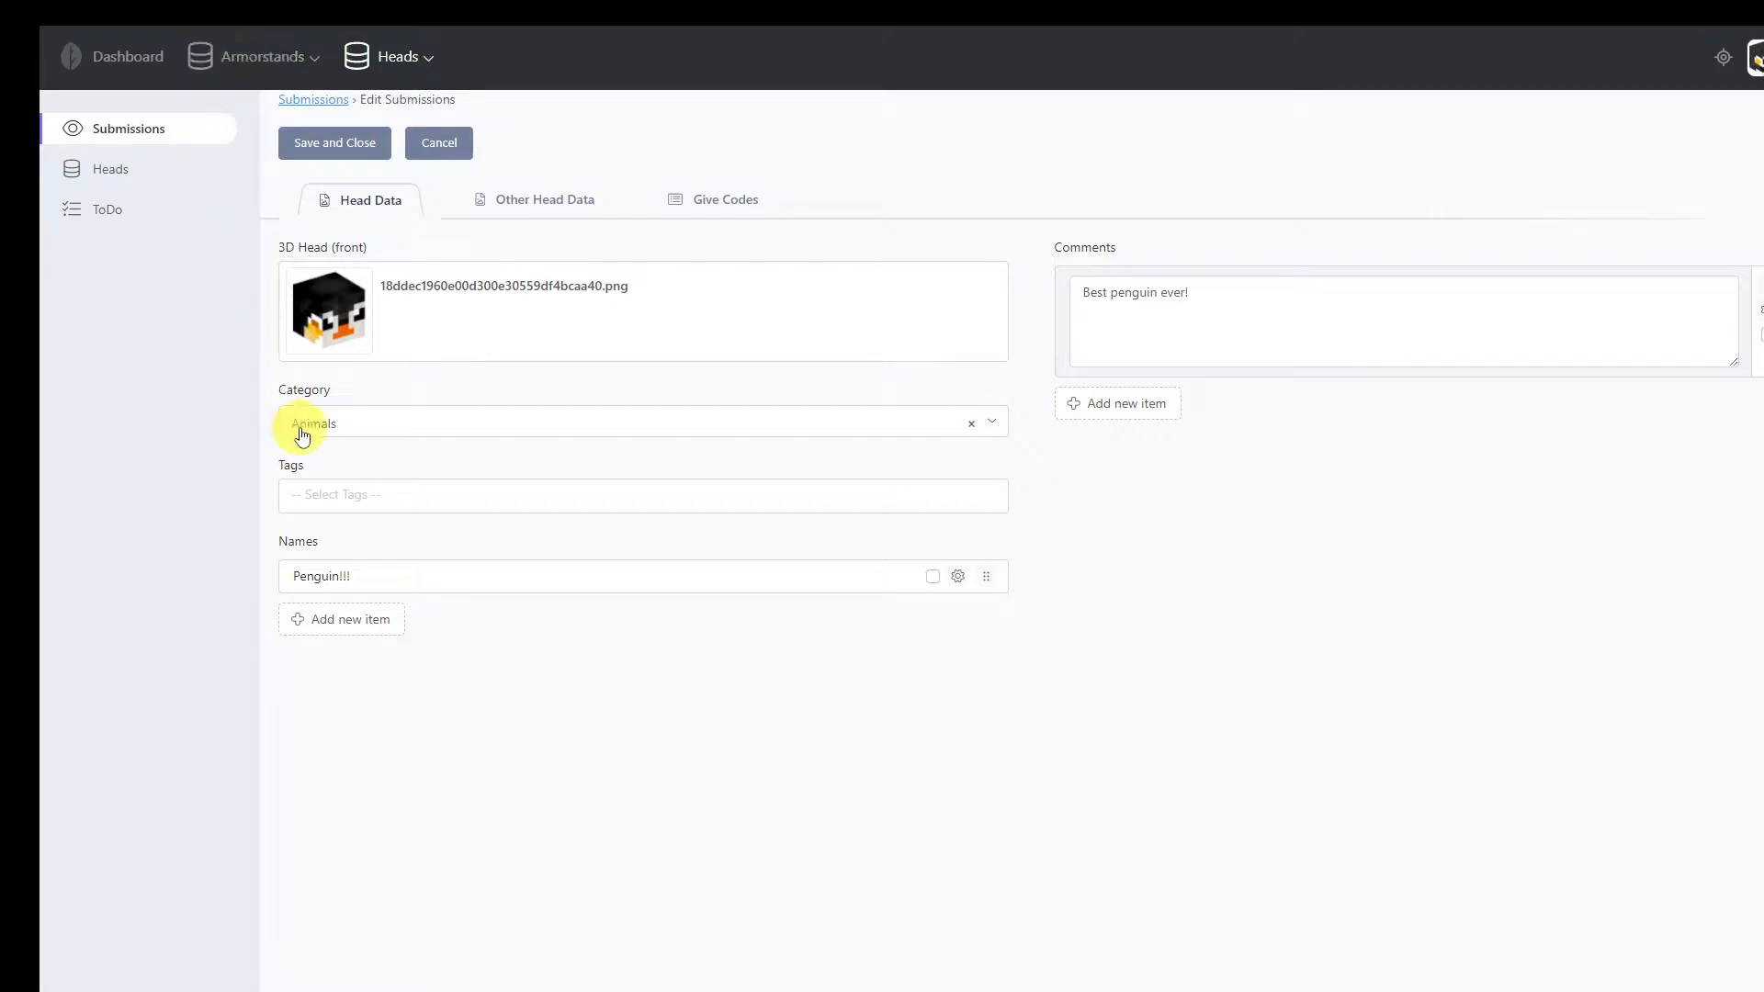
{"action": "left_click", "coordinate": [379, 497]}
{"action": "left_click", "coordinate": [362, 567]}
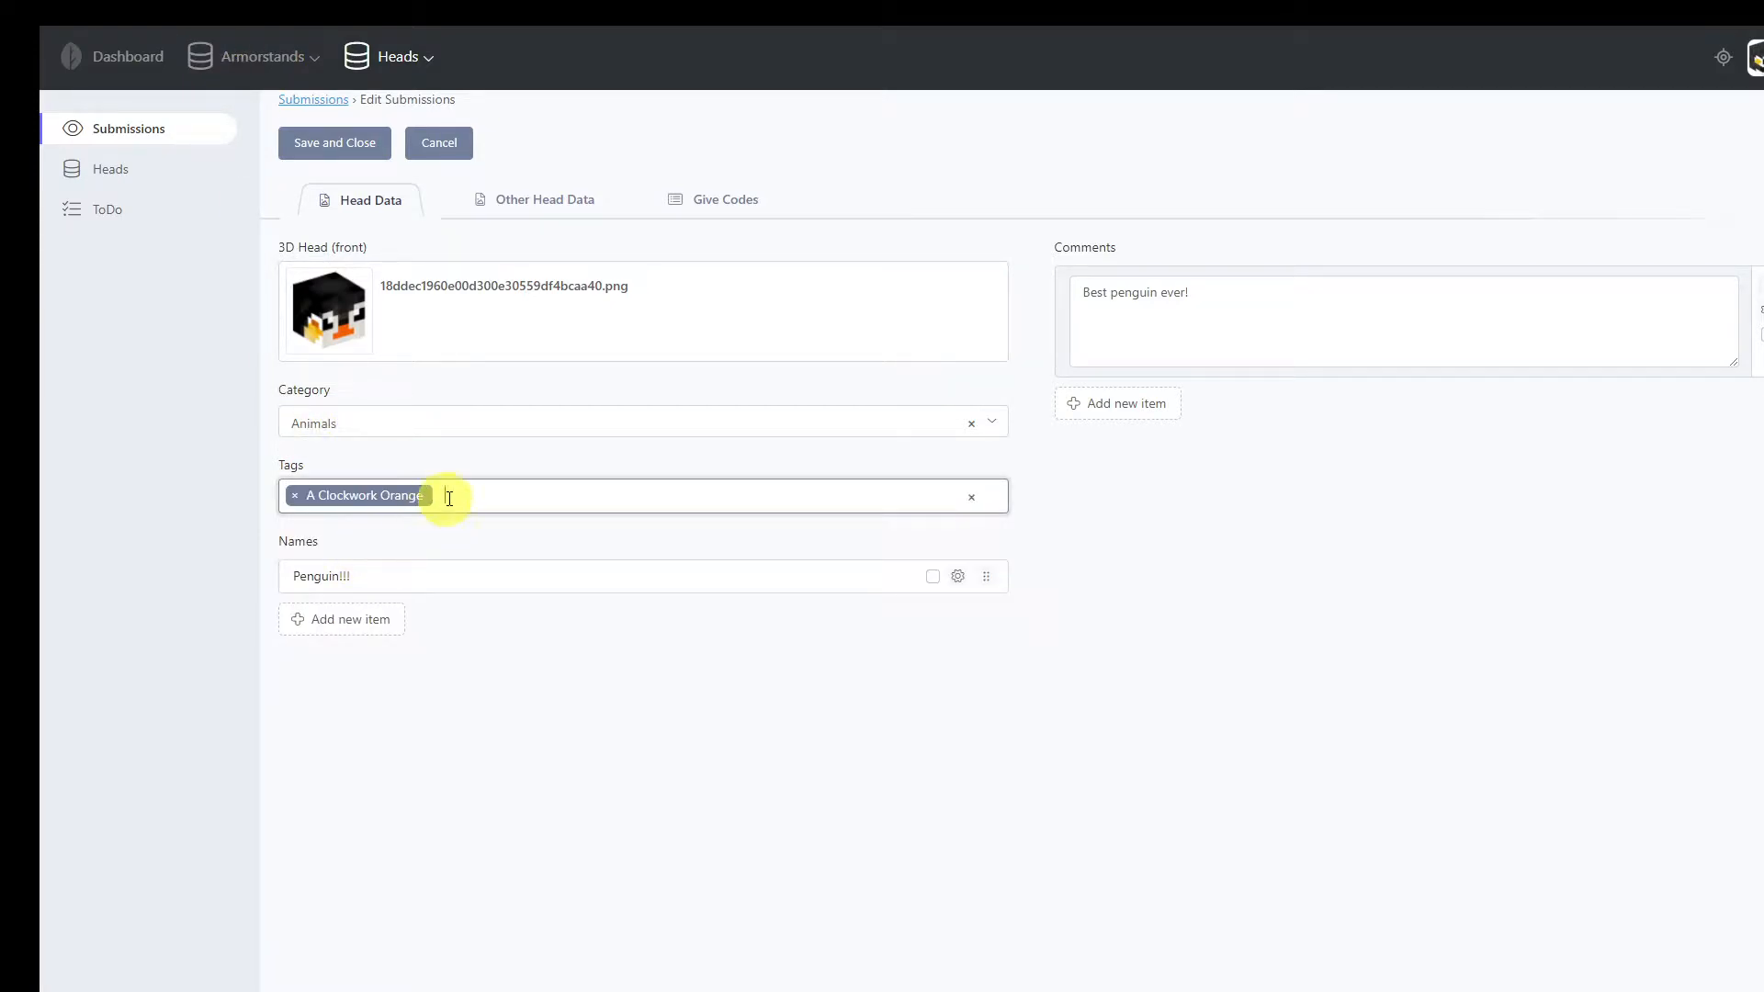
{"action": "left_click", "coordinate": [480, 494]}
{"action": "left_click", "coordinate": [425, 602]}
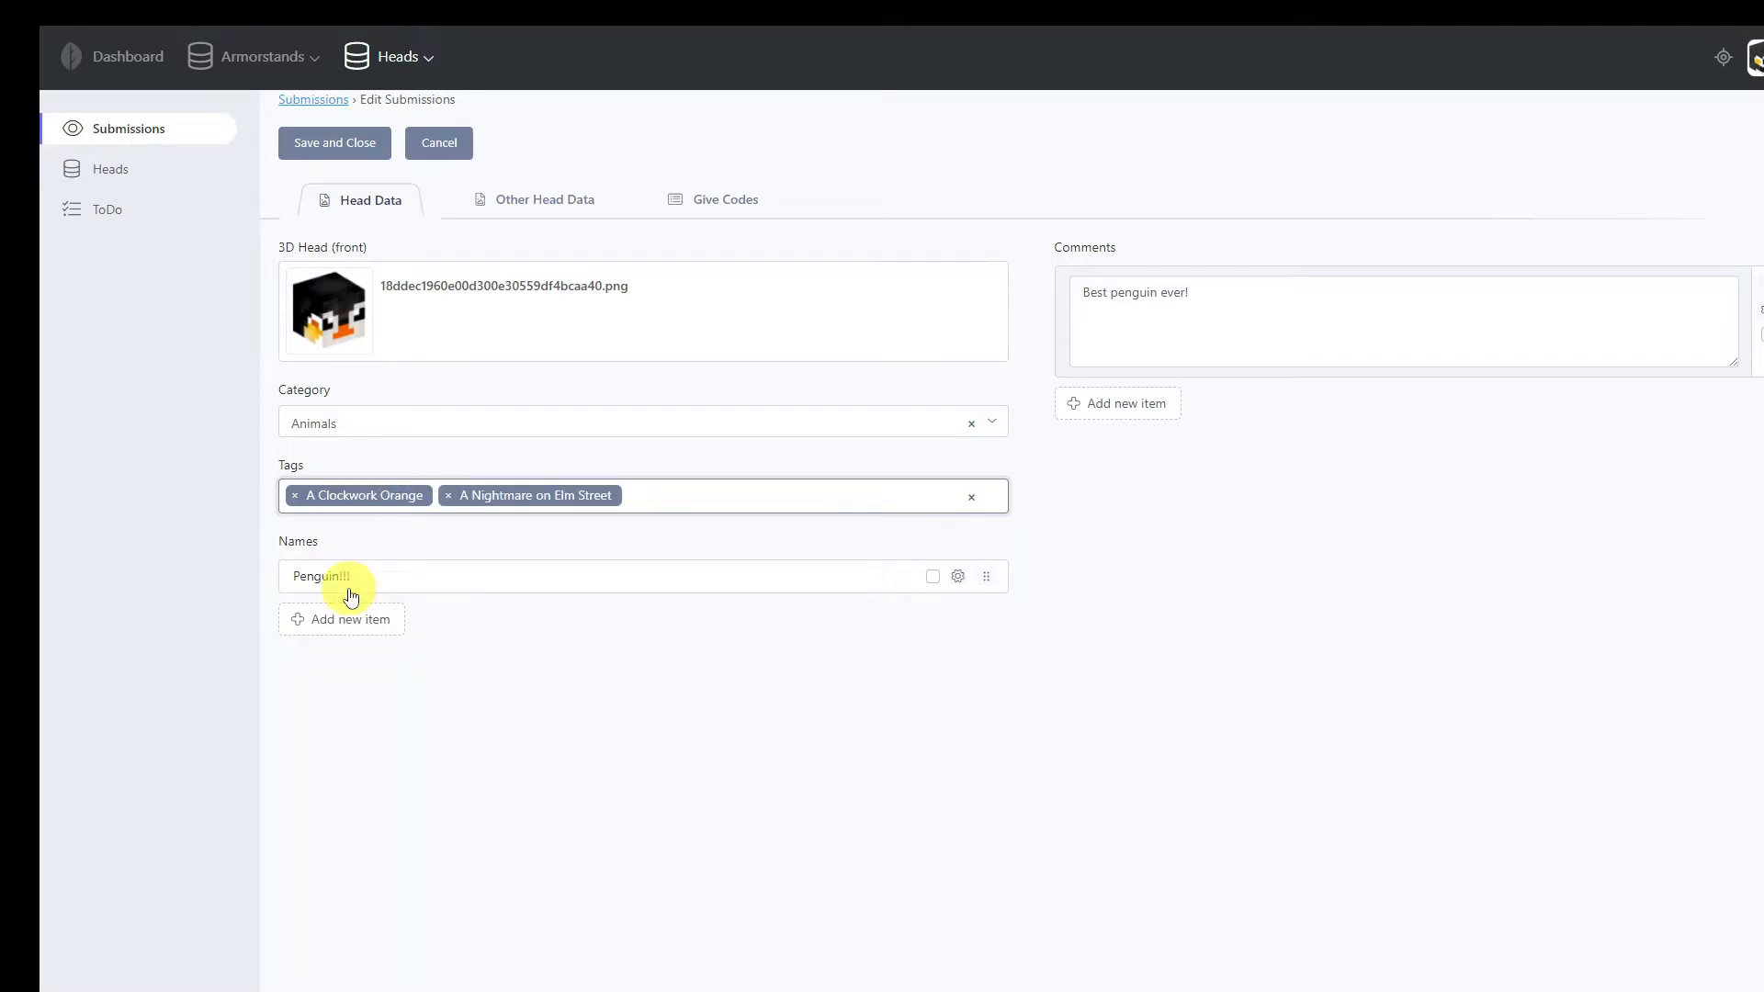
{"action": "left_click", "coordinate": [299, 143]}
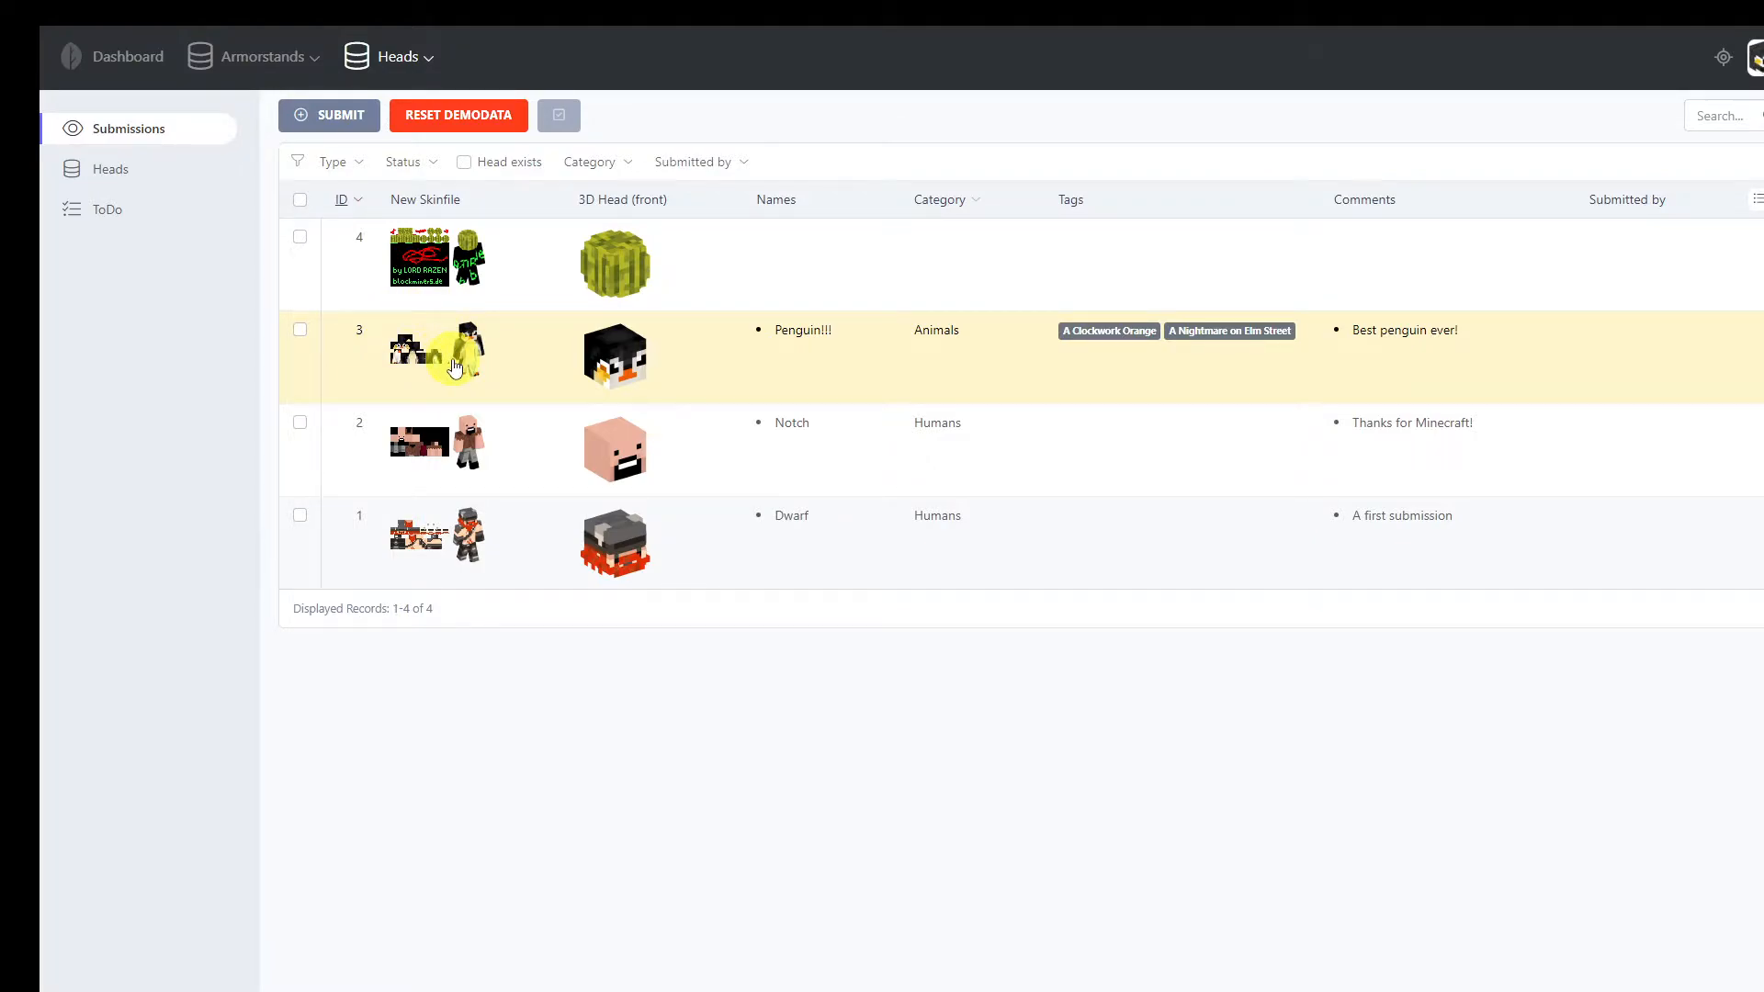
Open the newest Apple head in the heads list and look through its give codes, related heads and data
{"action": "left_click", "coordinate": [115, 167]}
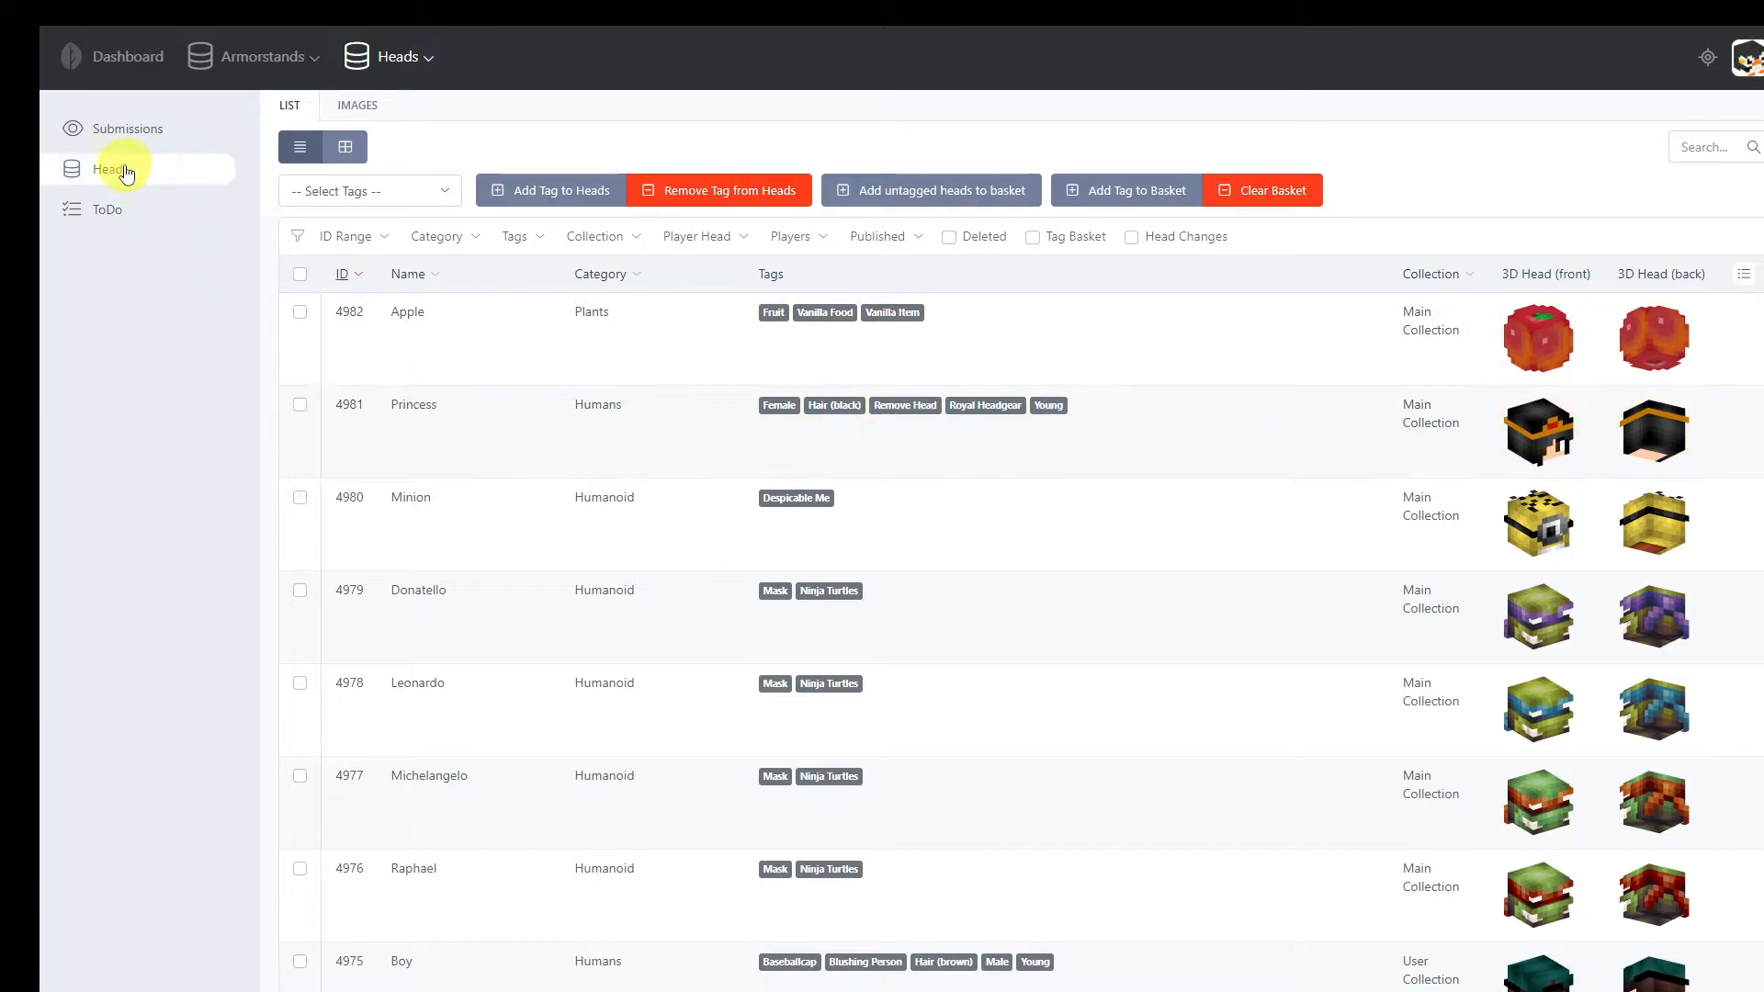
{"action": "left_click", "coordinate": [510, 360]}
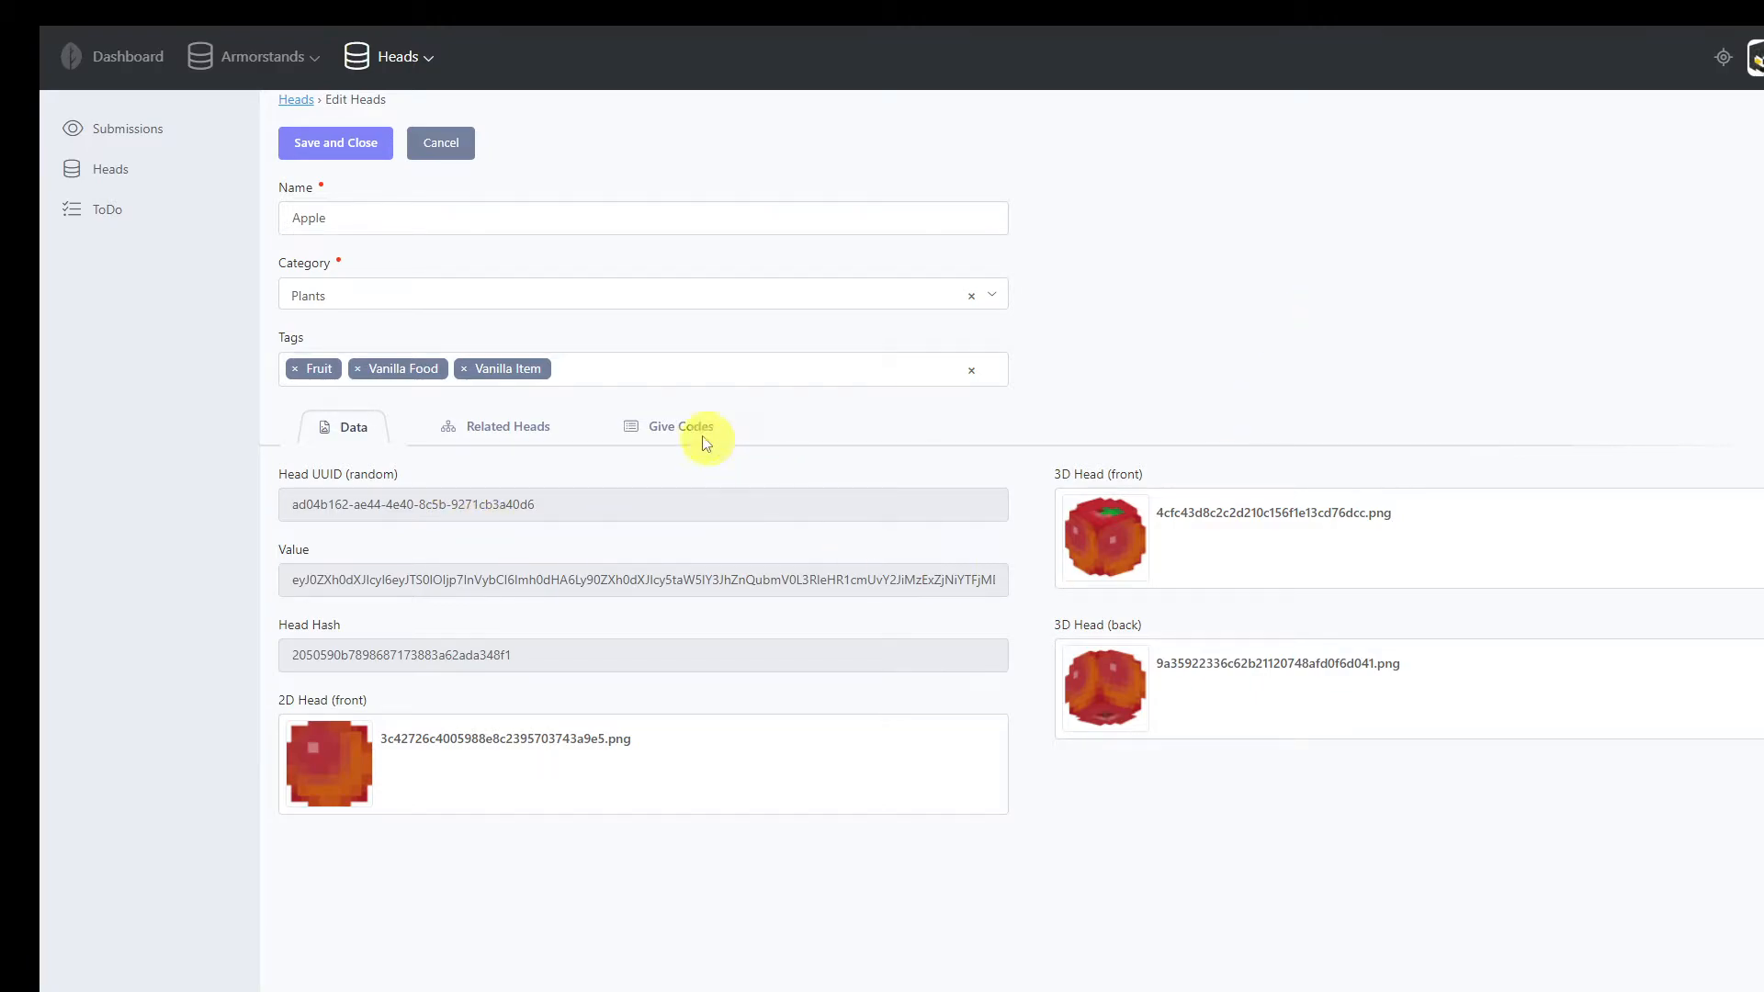
{"action": "left_click", "coordinate": [675, 427]}
{"action": "left_click", "coordinate": [482, 430]}
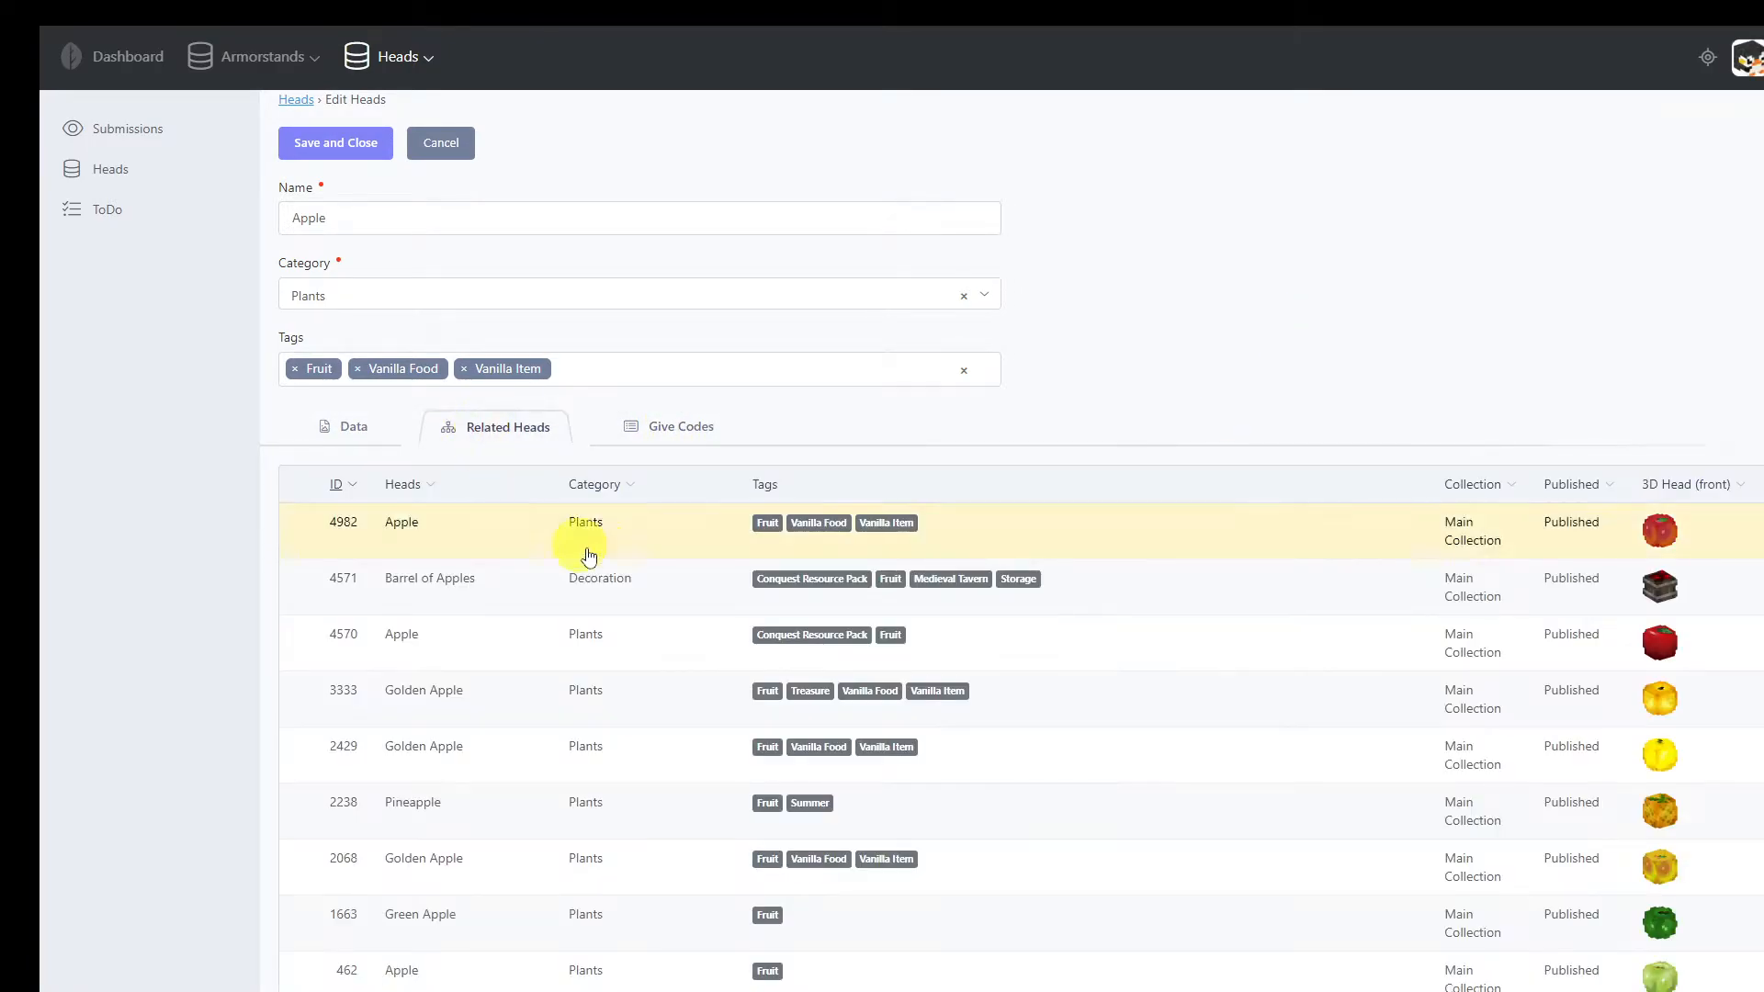
{"action": "left_click", "coordinate": [354, 427]}
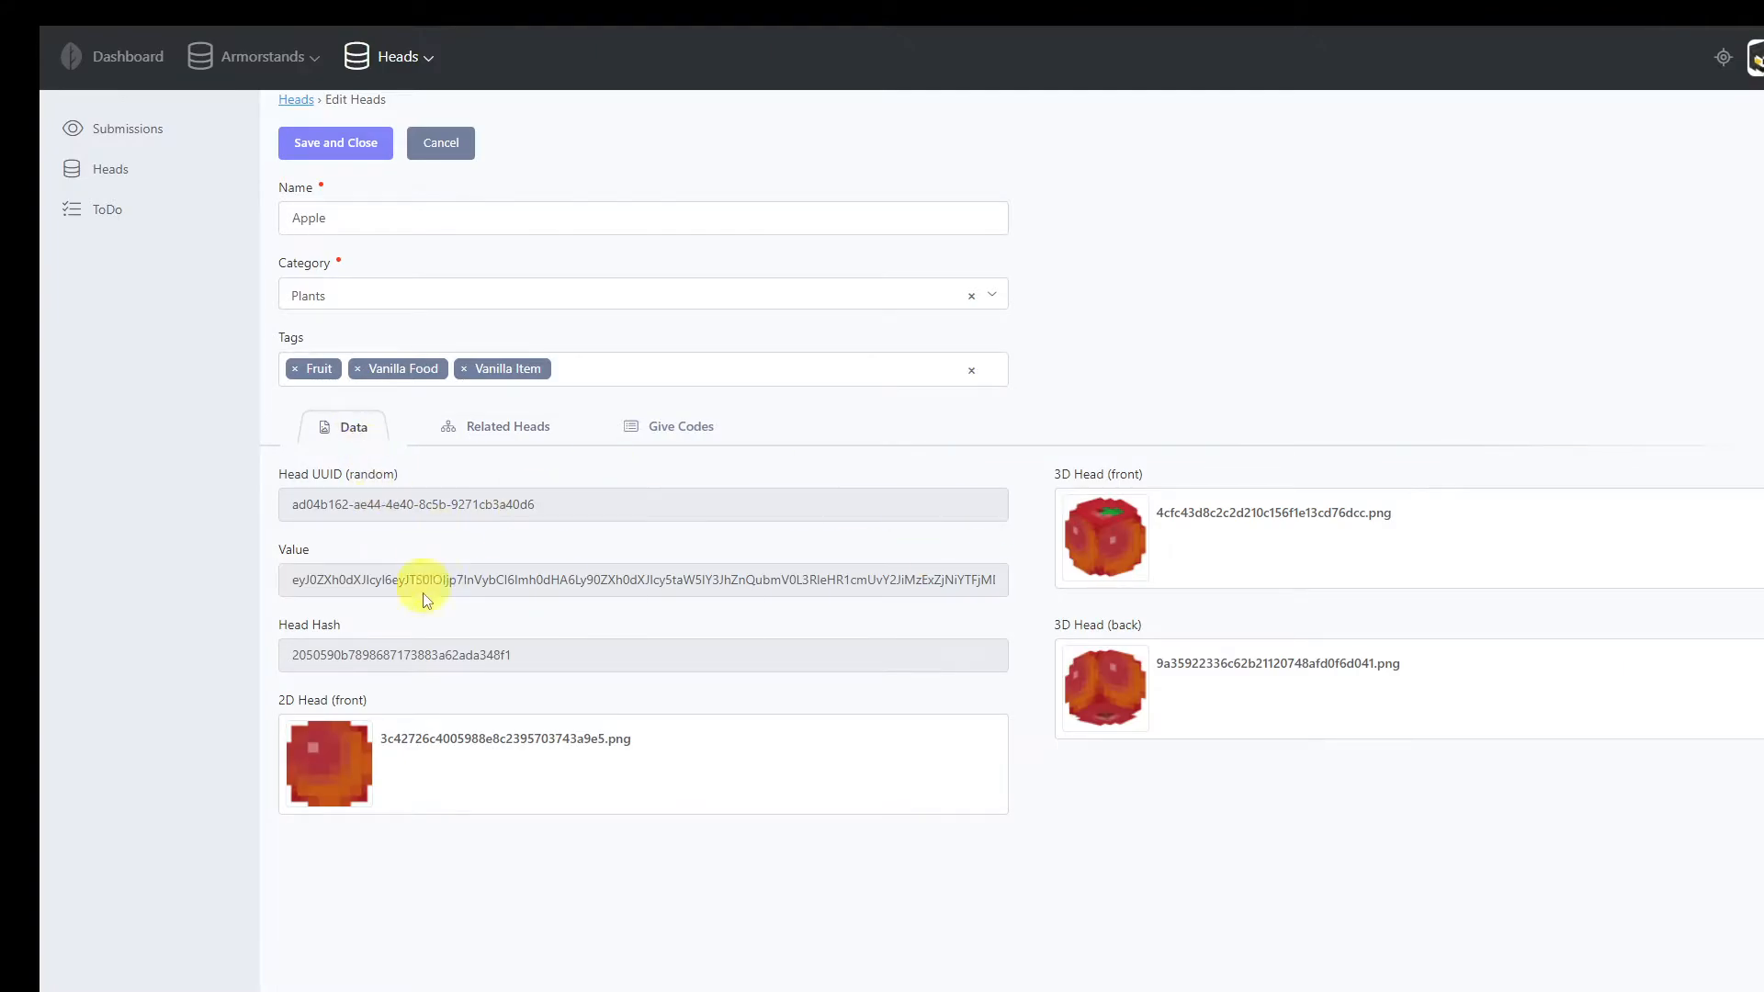
Rename the Apple head to Apple Test, then save and close it
{"action": "left_click", "coordinate": [586, 214]}
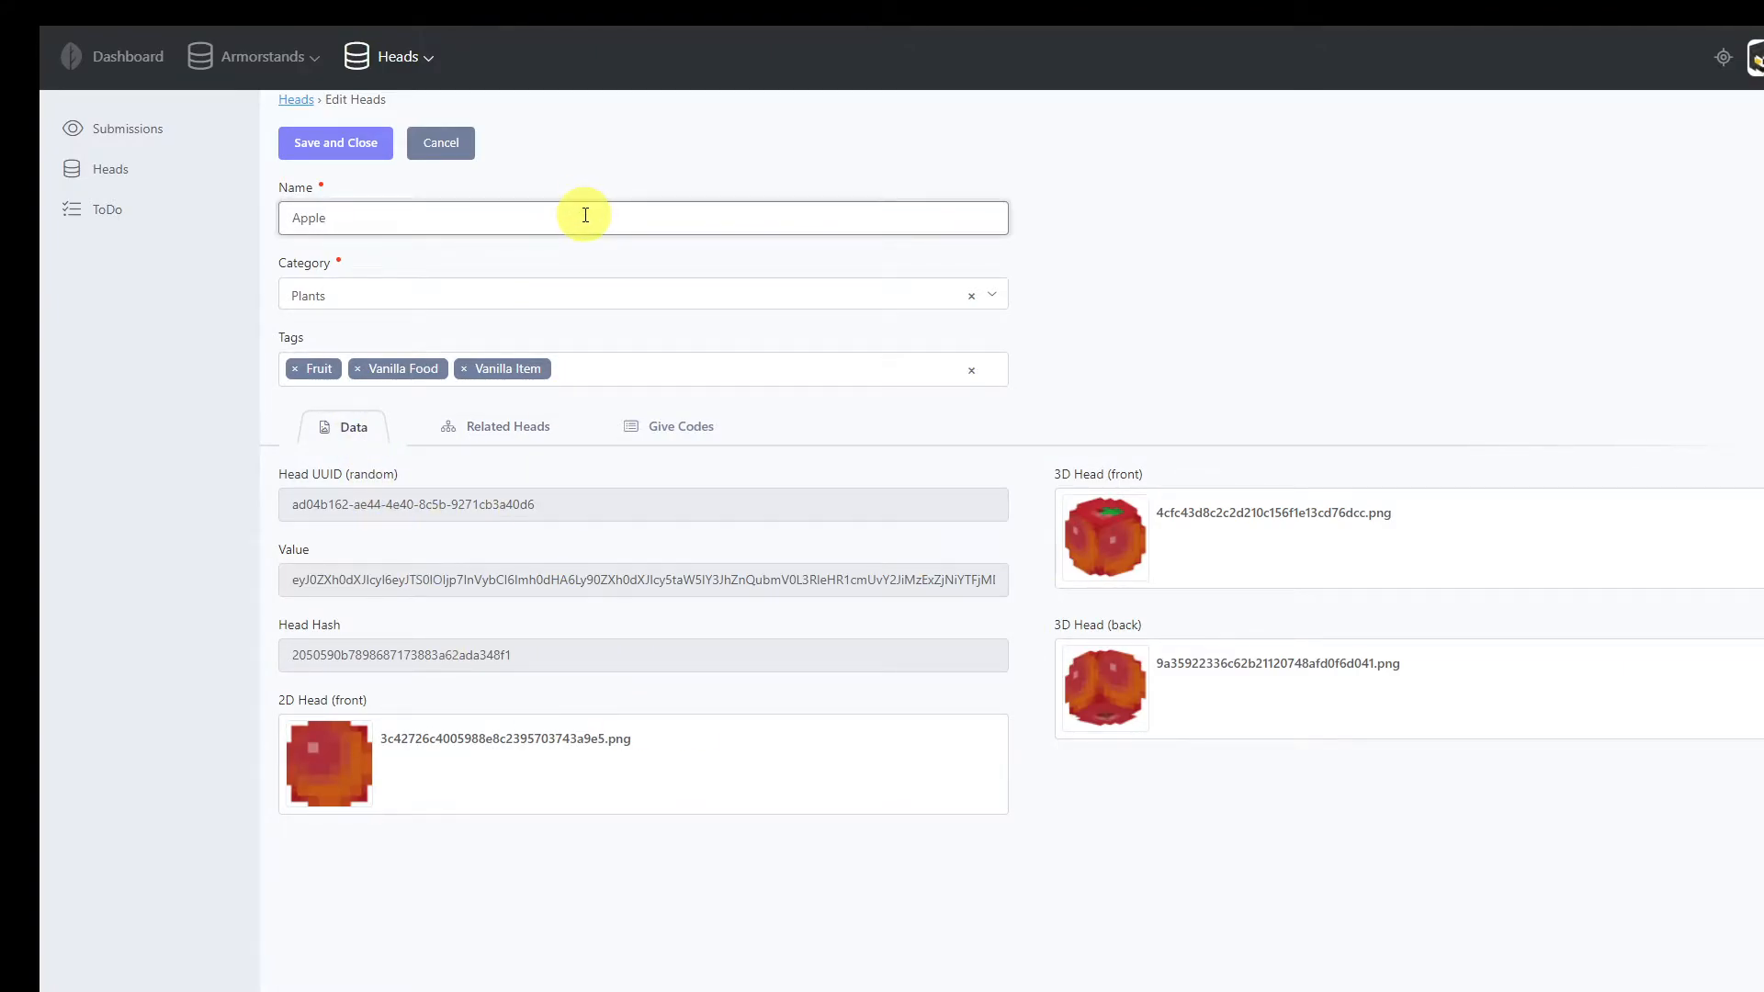
{"action": "type", "text": "Test"}
{"action": "left_click", "coordinate": [360, 147]}
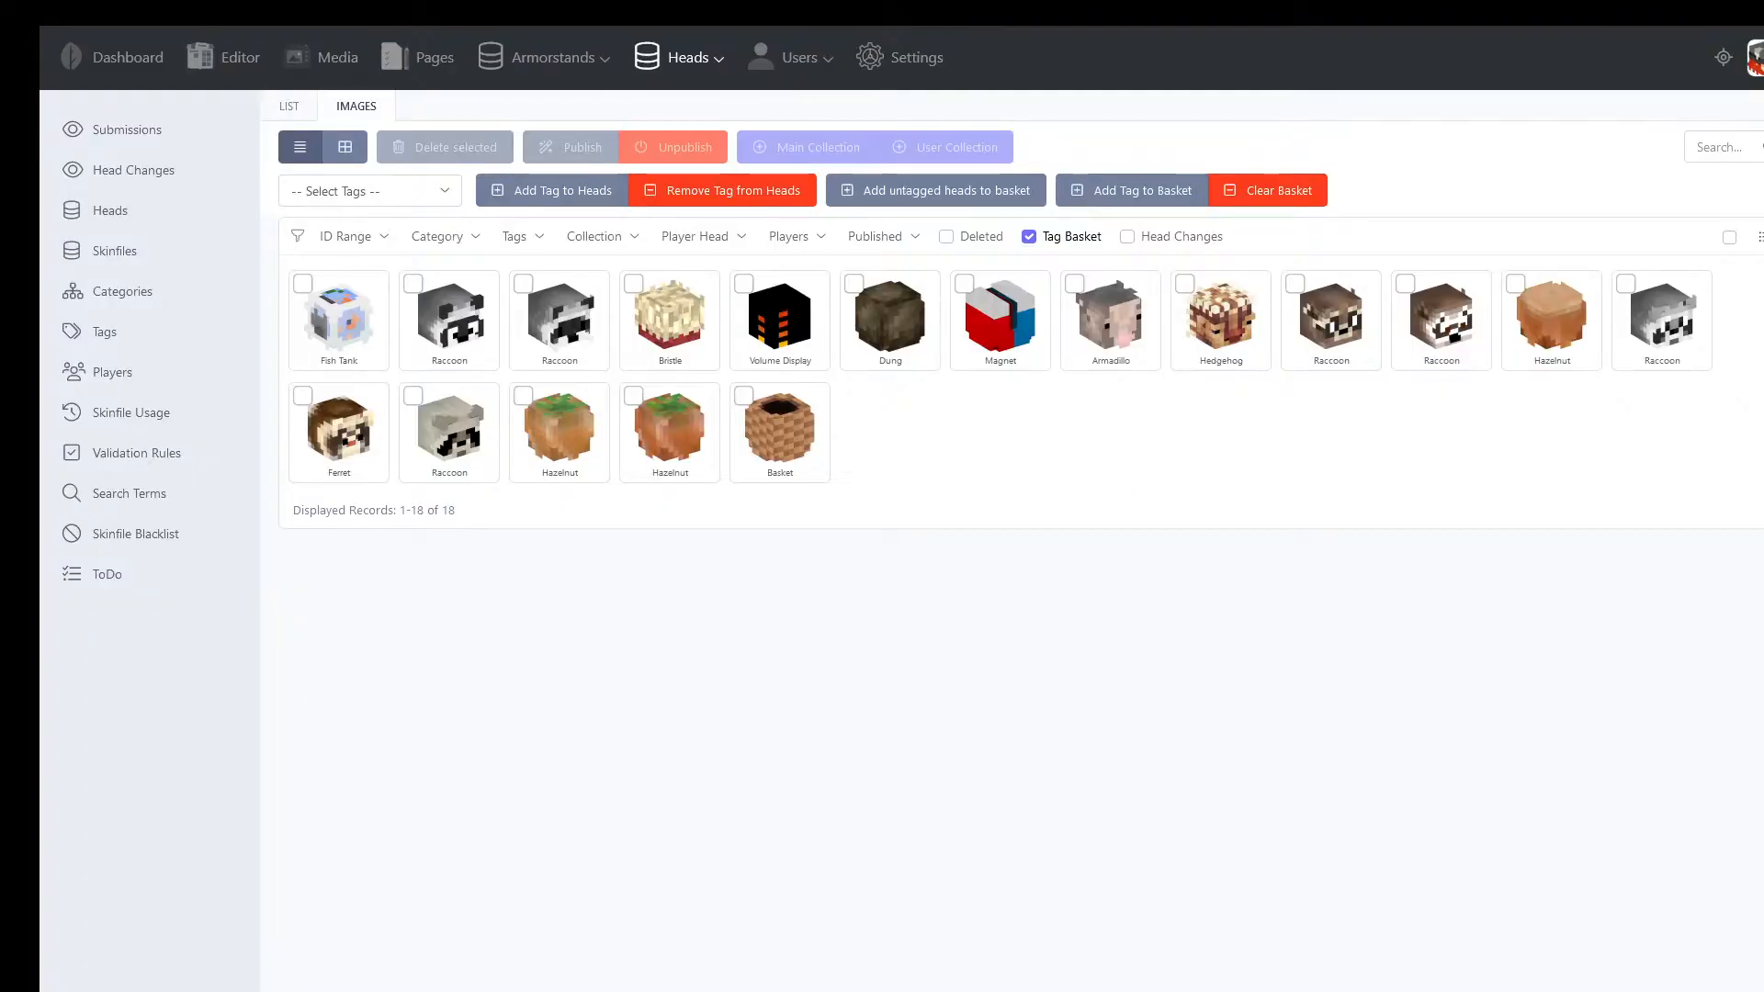
View the list of head changes and start a new validation rule of type Title(s) ⇒ Tag(s)
{"action": "left_click", "coordinate": [136, 172]}
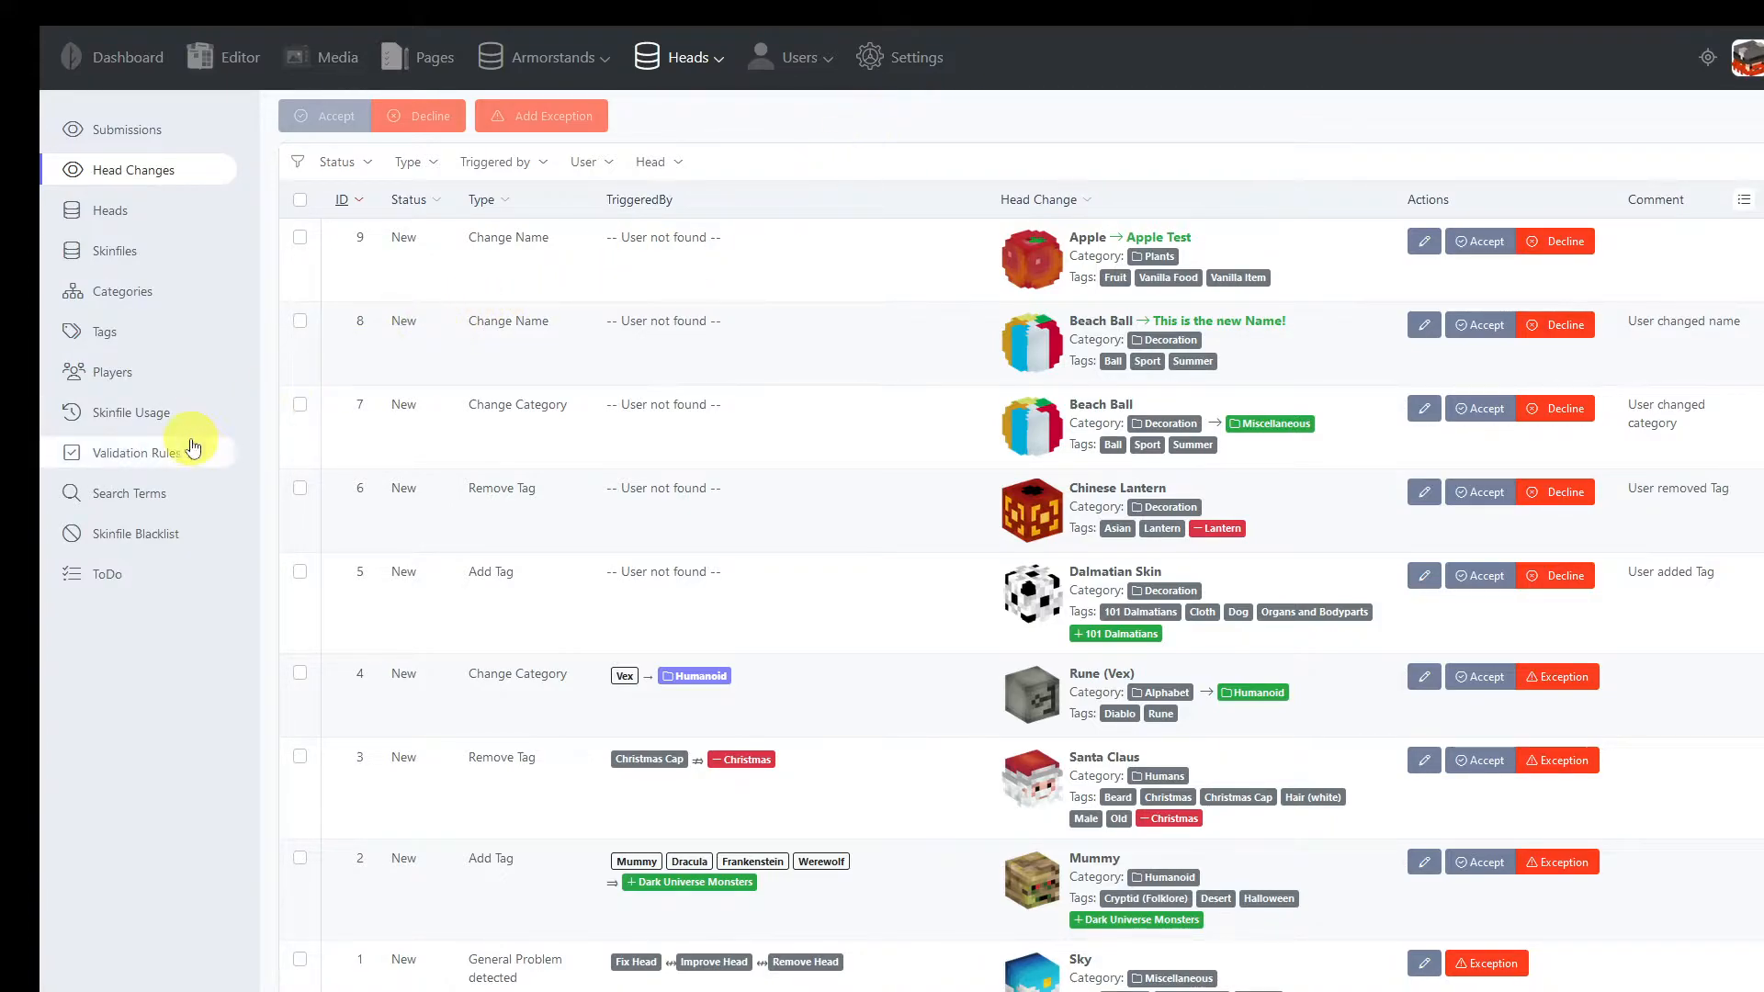
{"action": "left_click", "coordinate": [150, 456]}
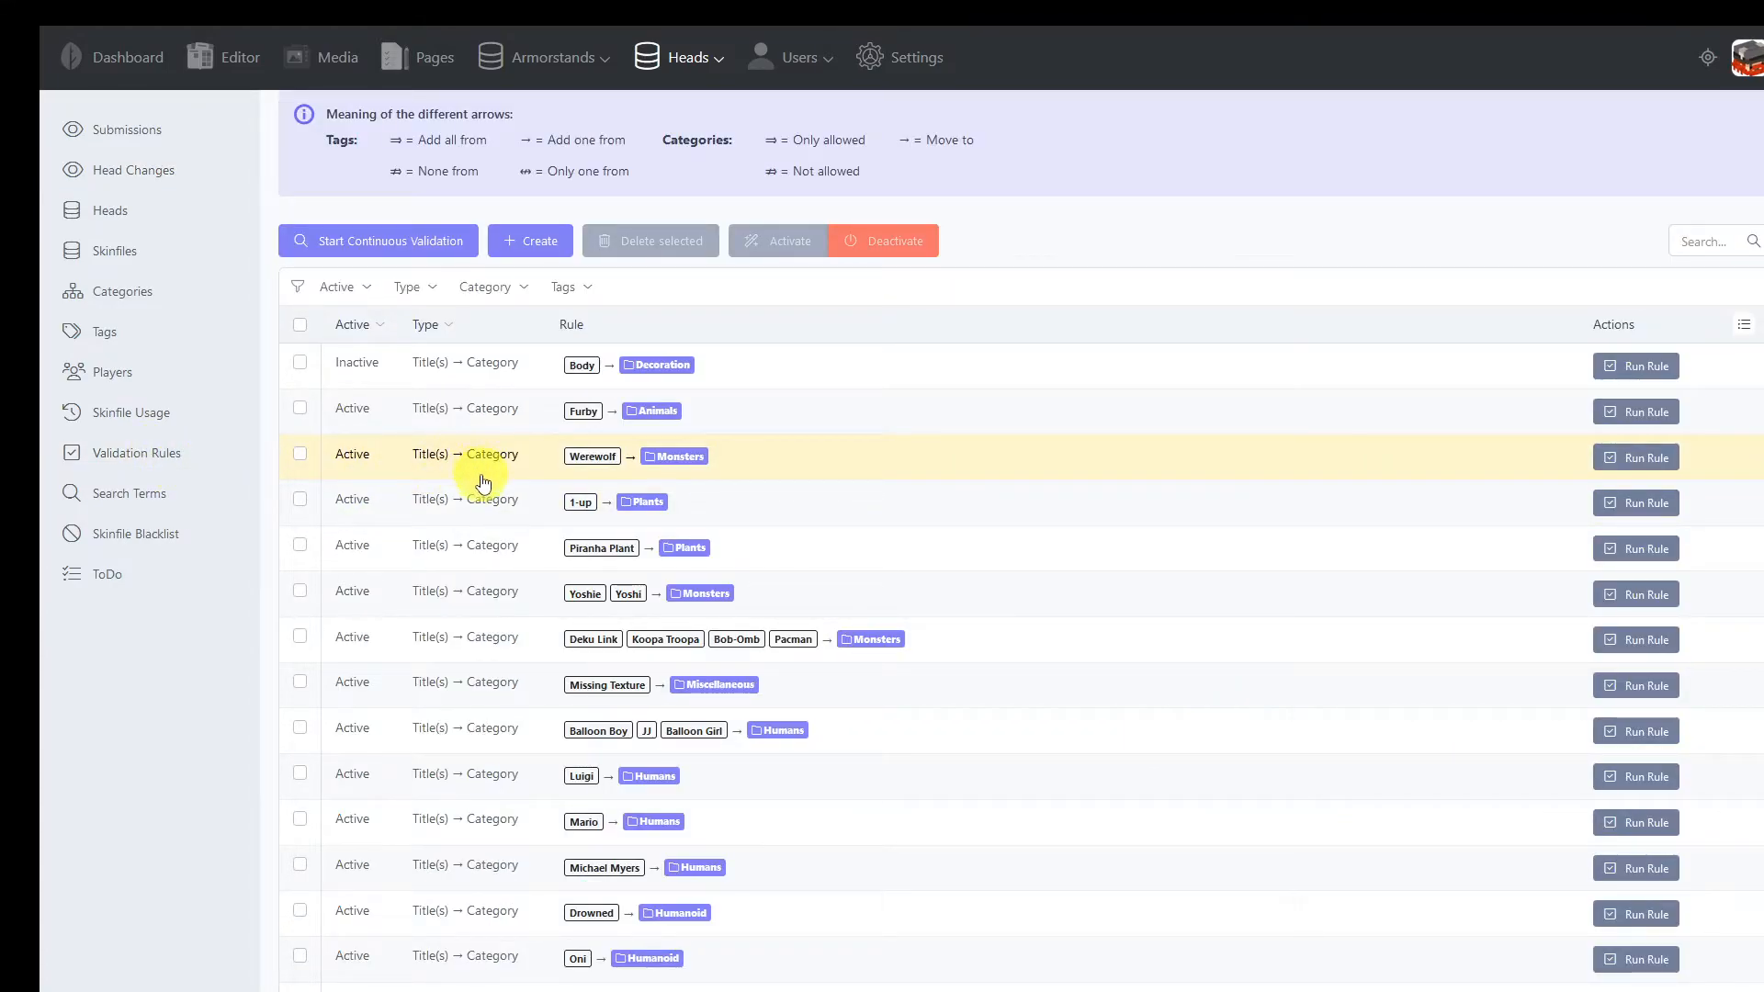
{"action": "left_click", "coordinate": [525, 240]}
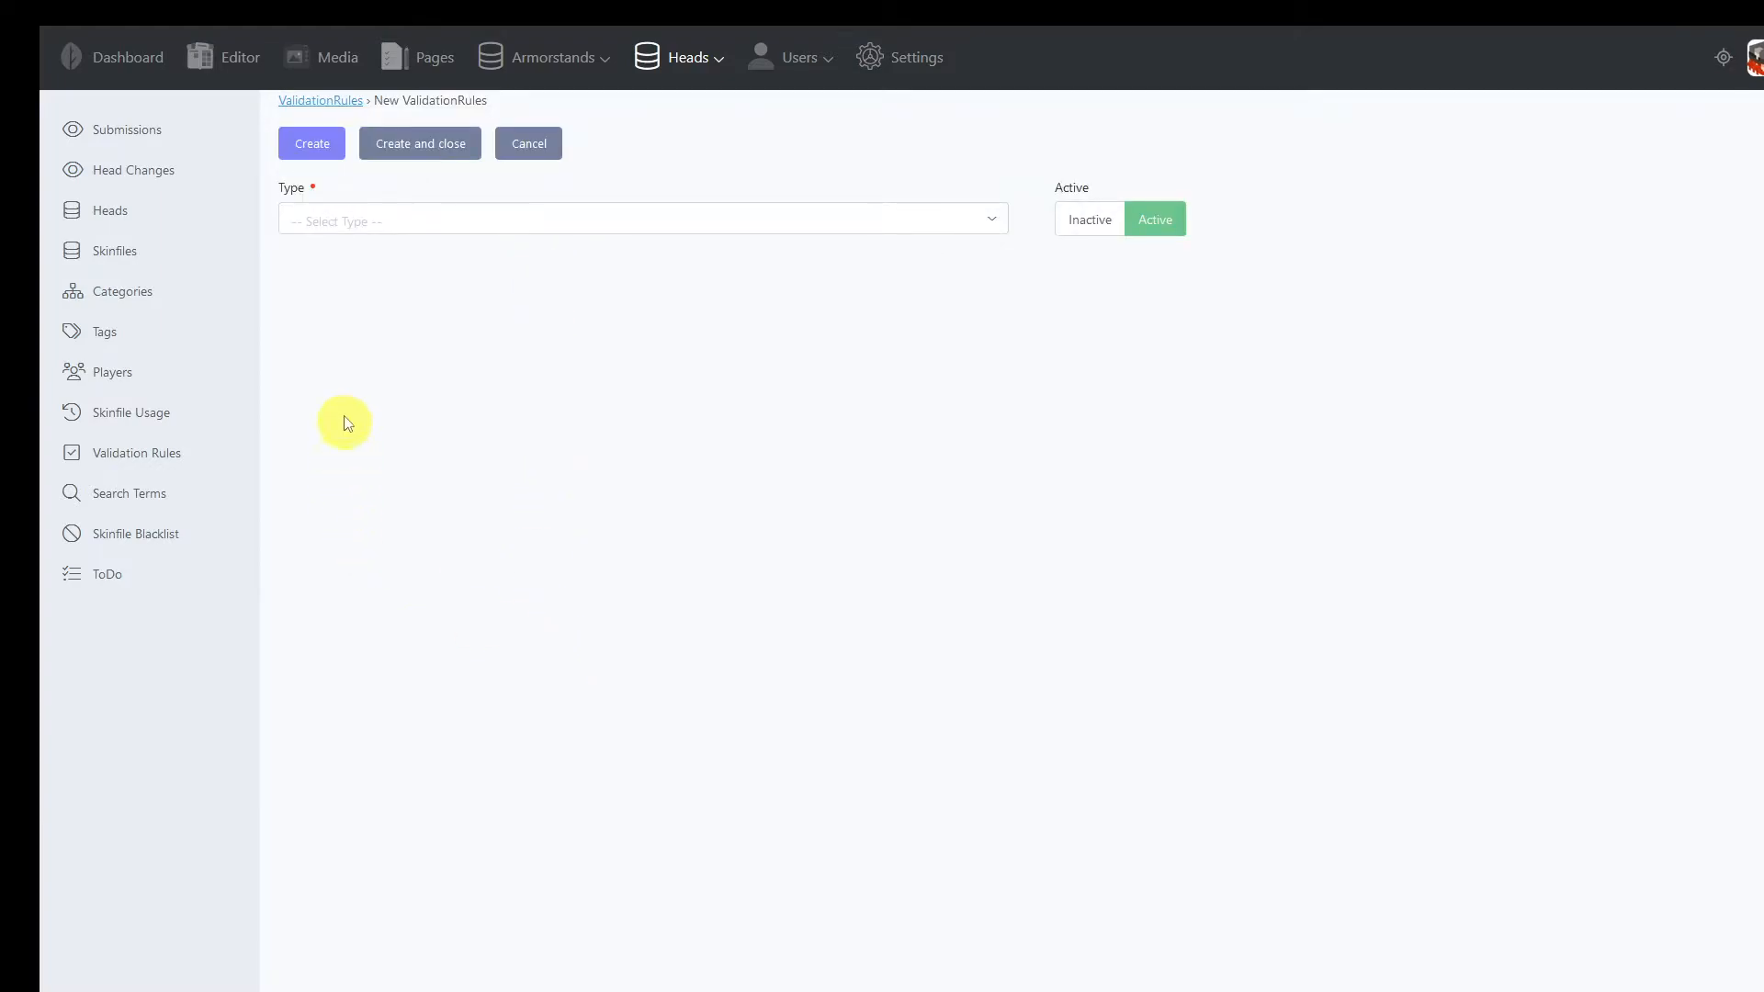
{"action": "left_click", "coordinate": [392, 230]}
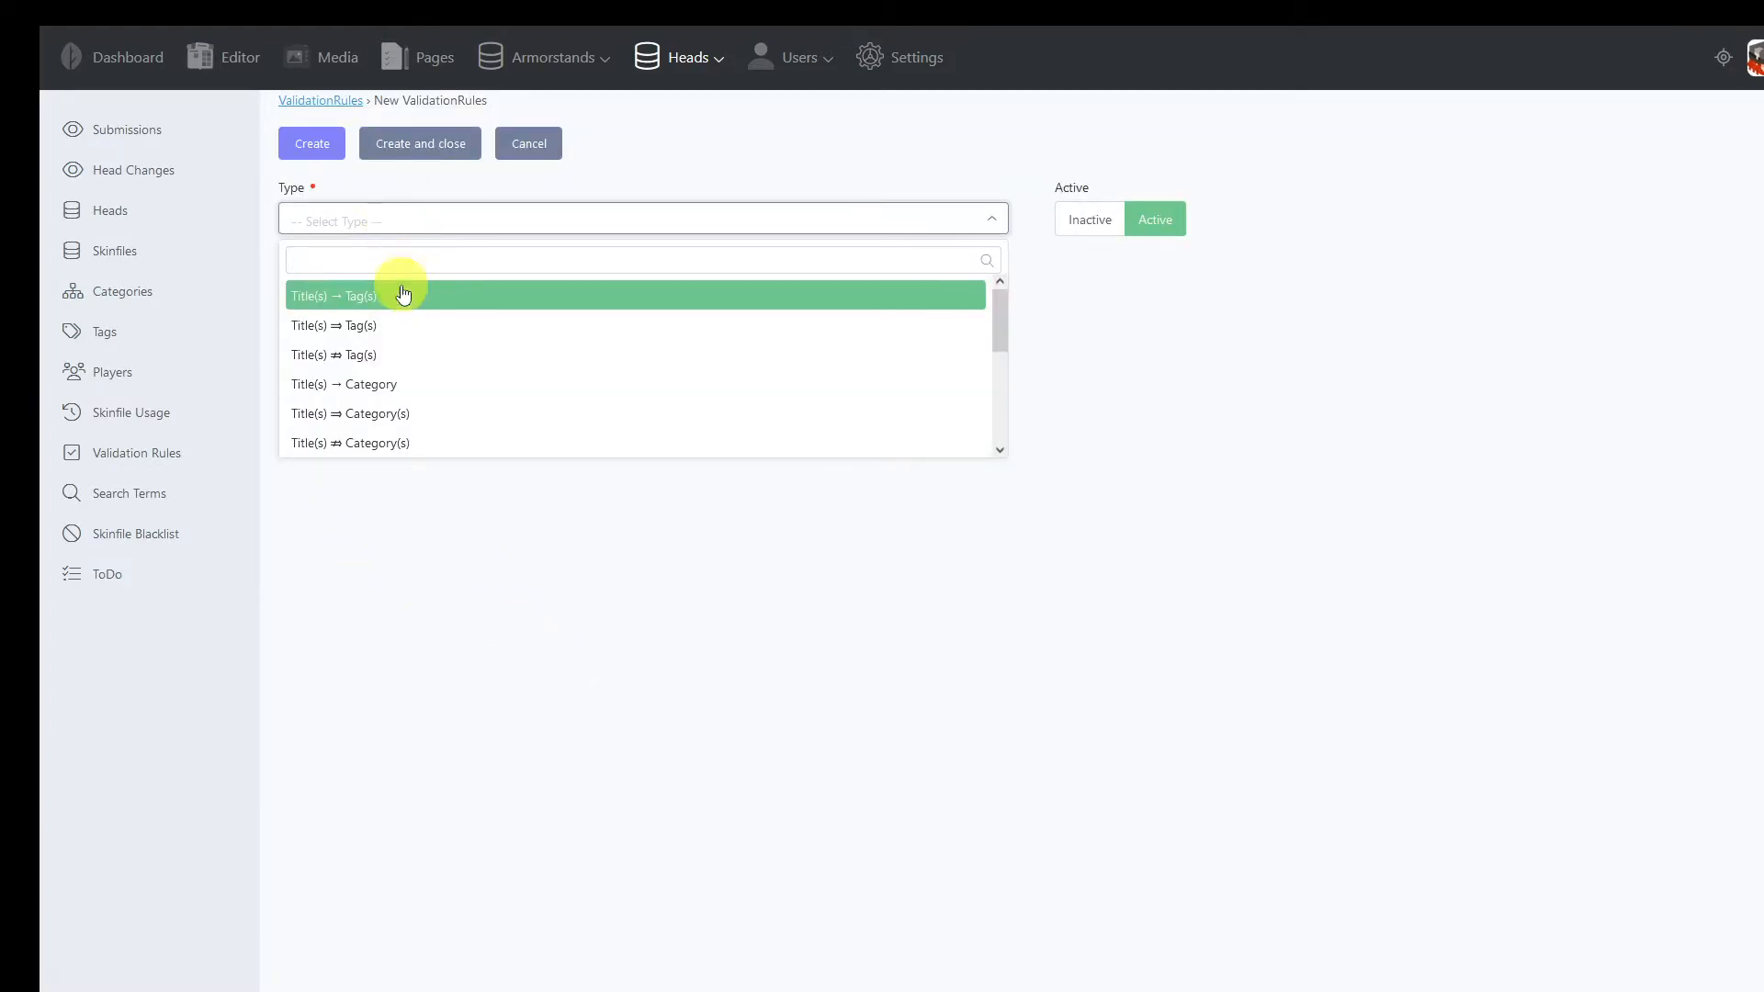
{"action": "left_click", "coordinate": [372, 332]}
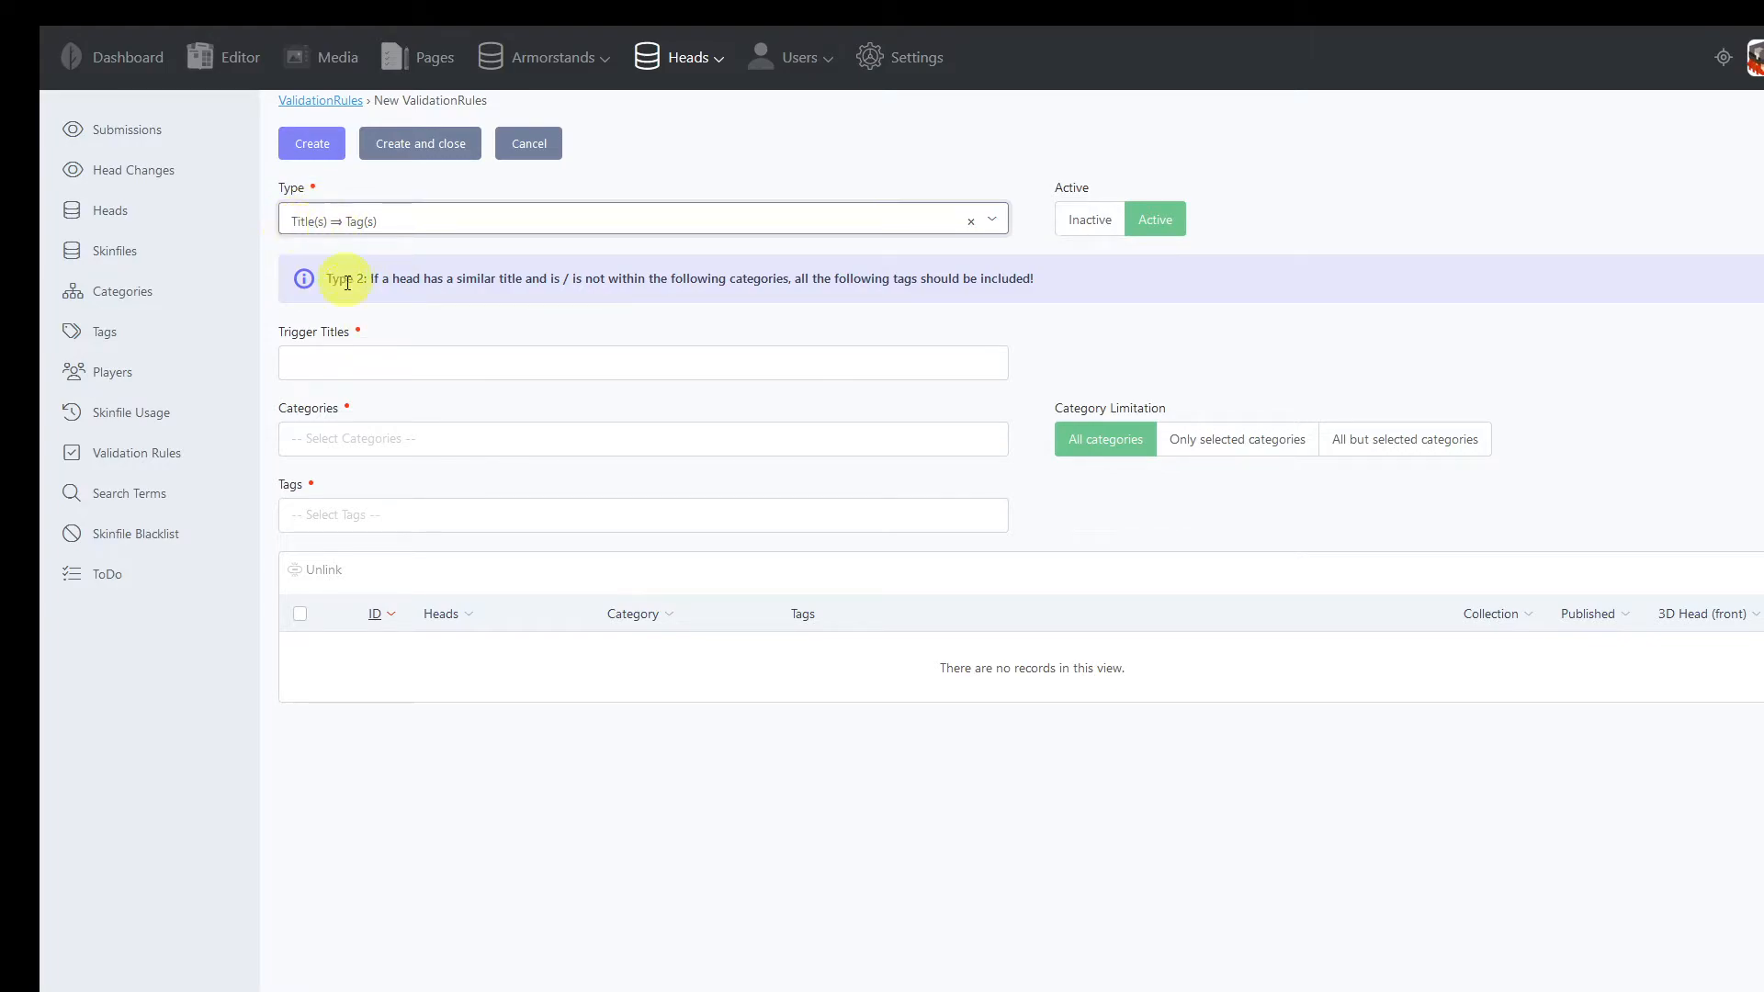
Check the new rule's trigger titles field and its available tags without choosing any
{"action": "left_click", "coordinate": [342, 368]}
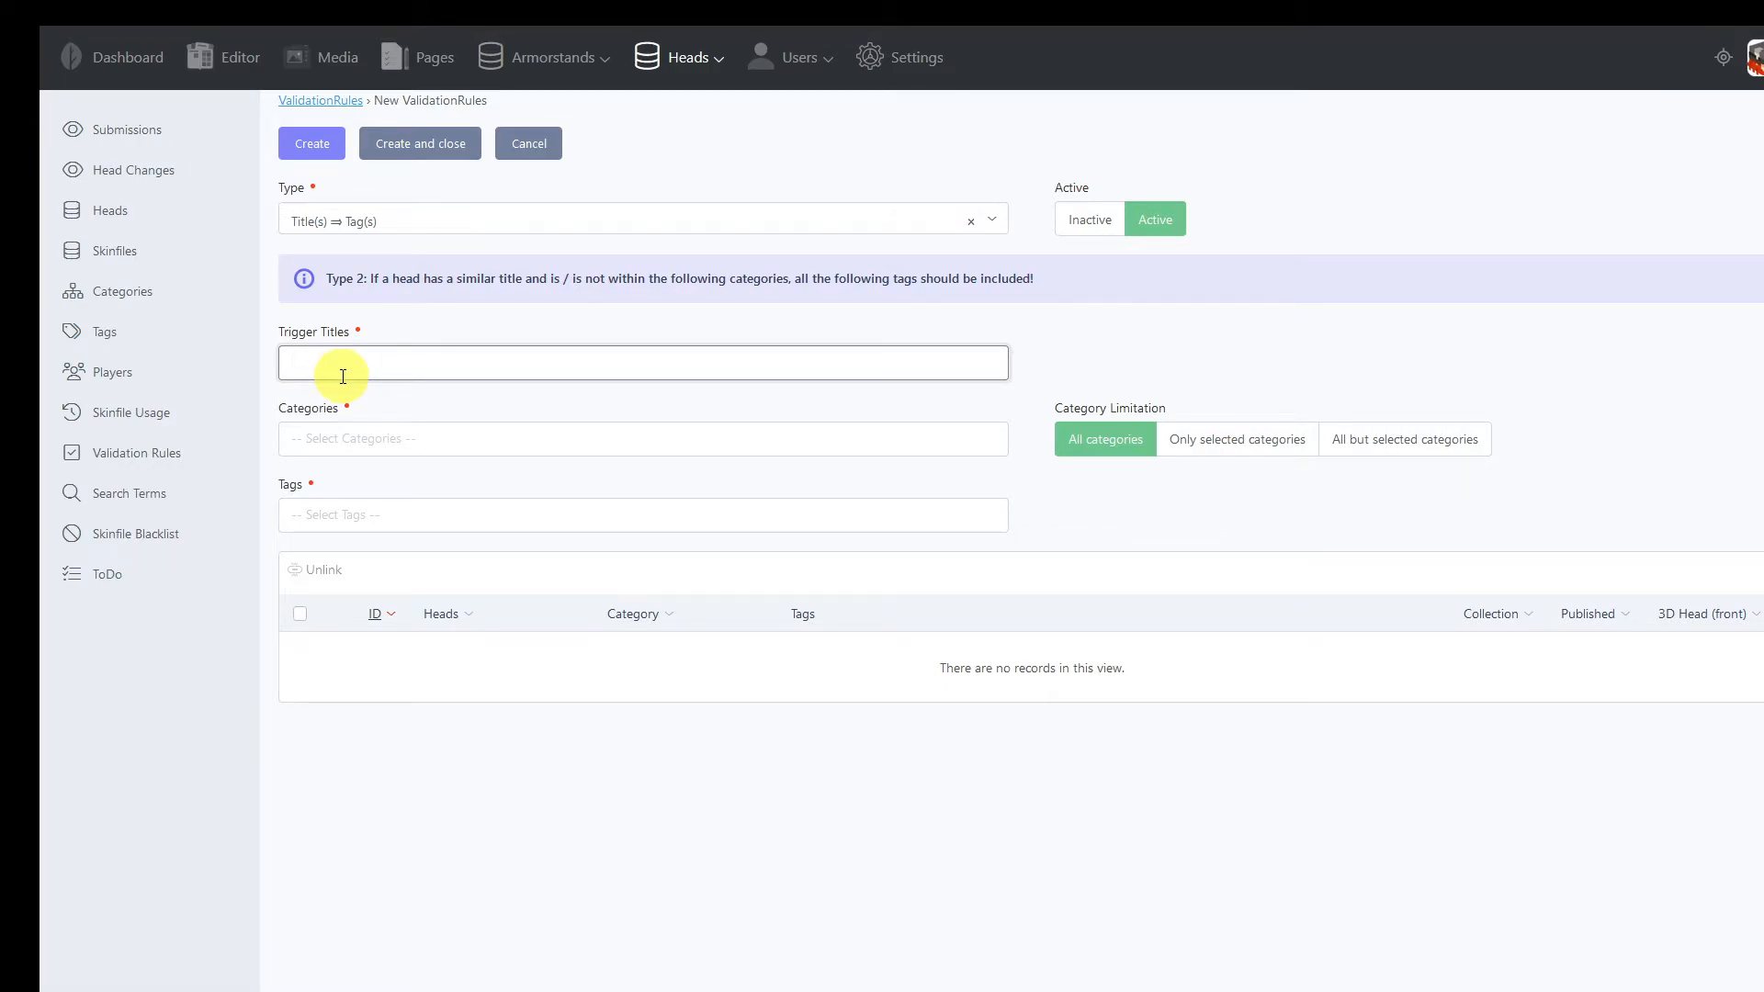
{"action": "left_click", "coordinate": [352, 518]}
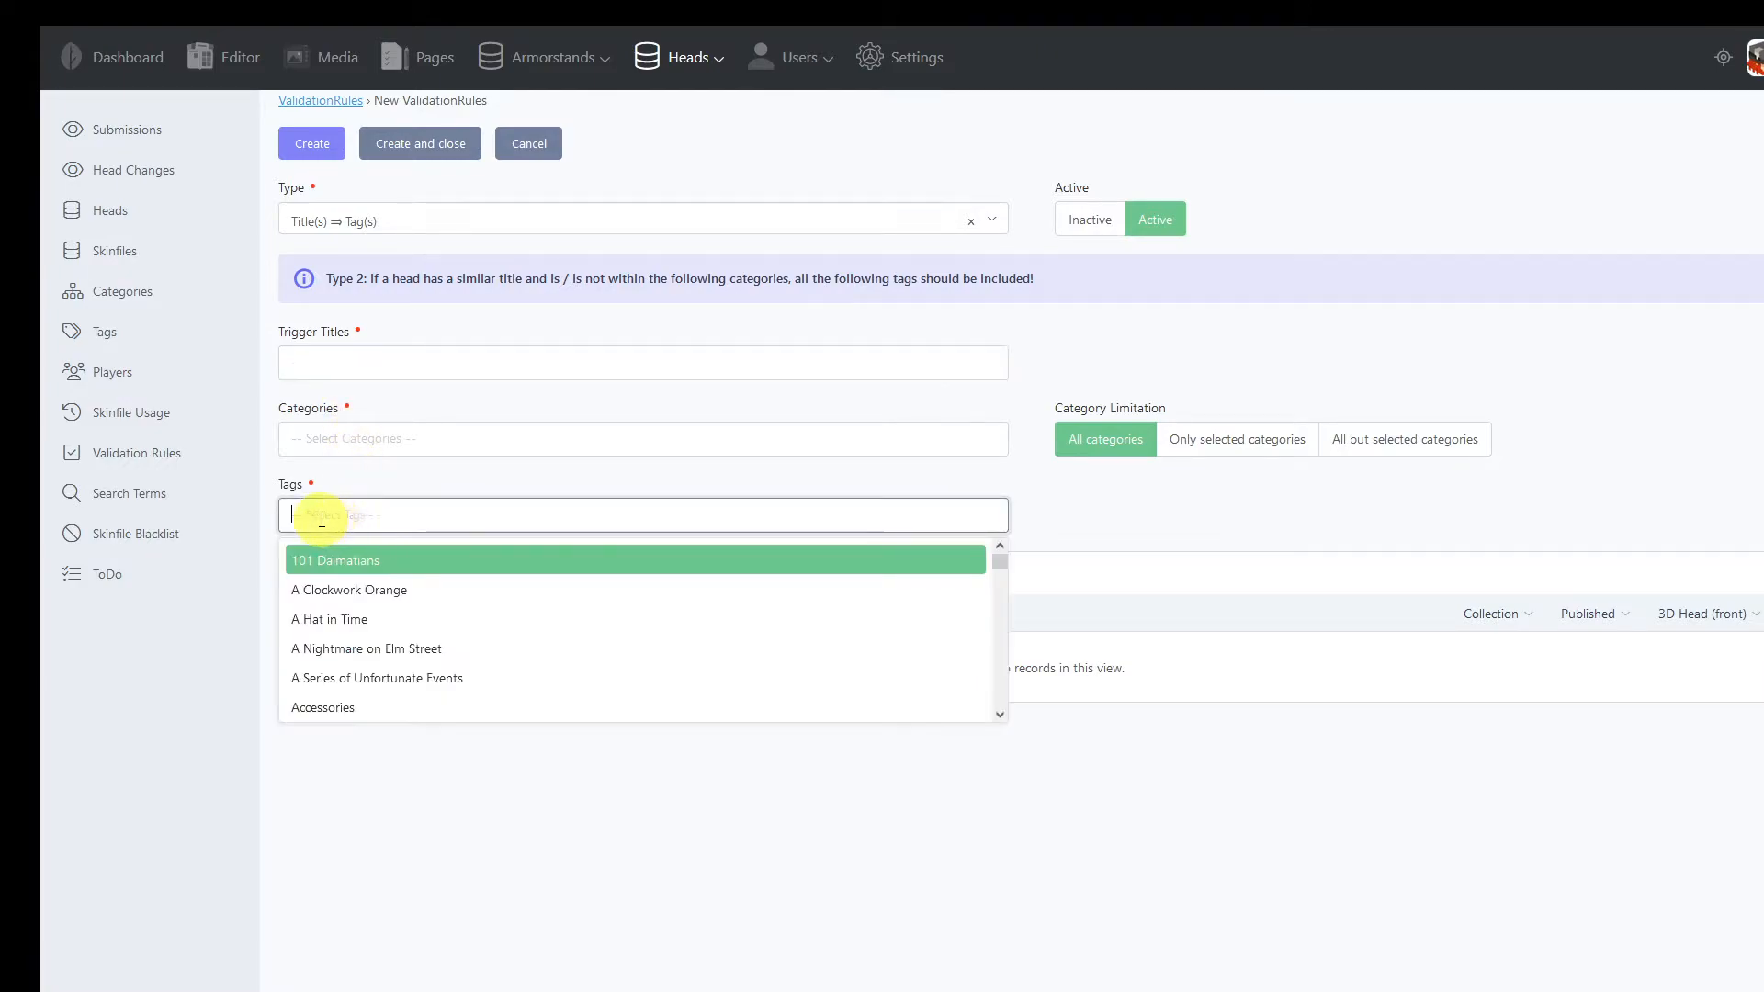
{"action": "left_click", "coordinate": [441, 317]}
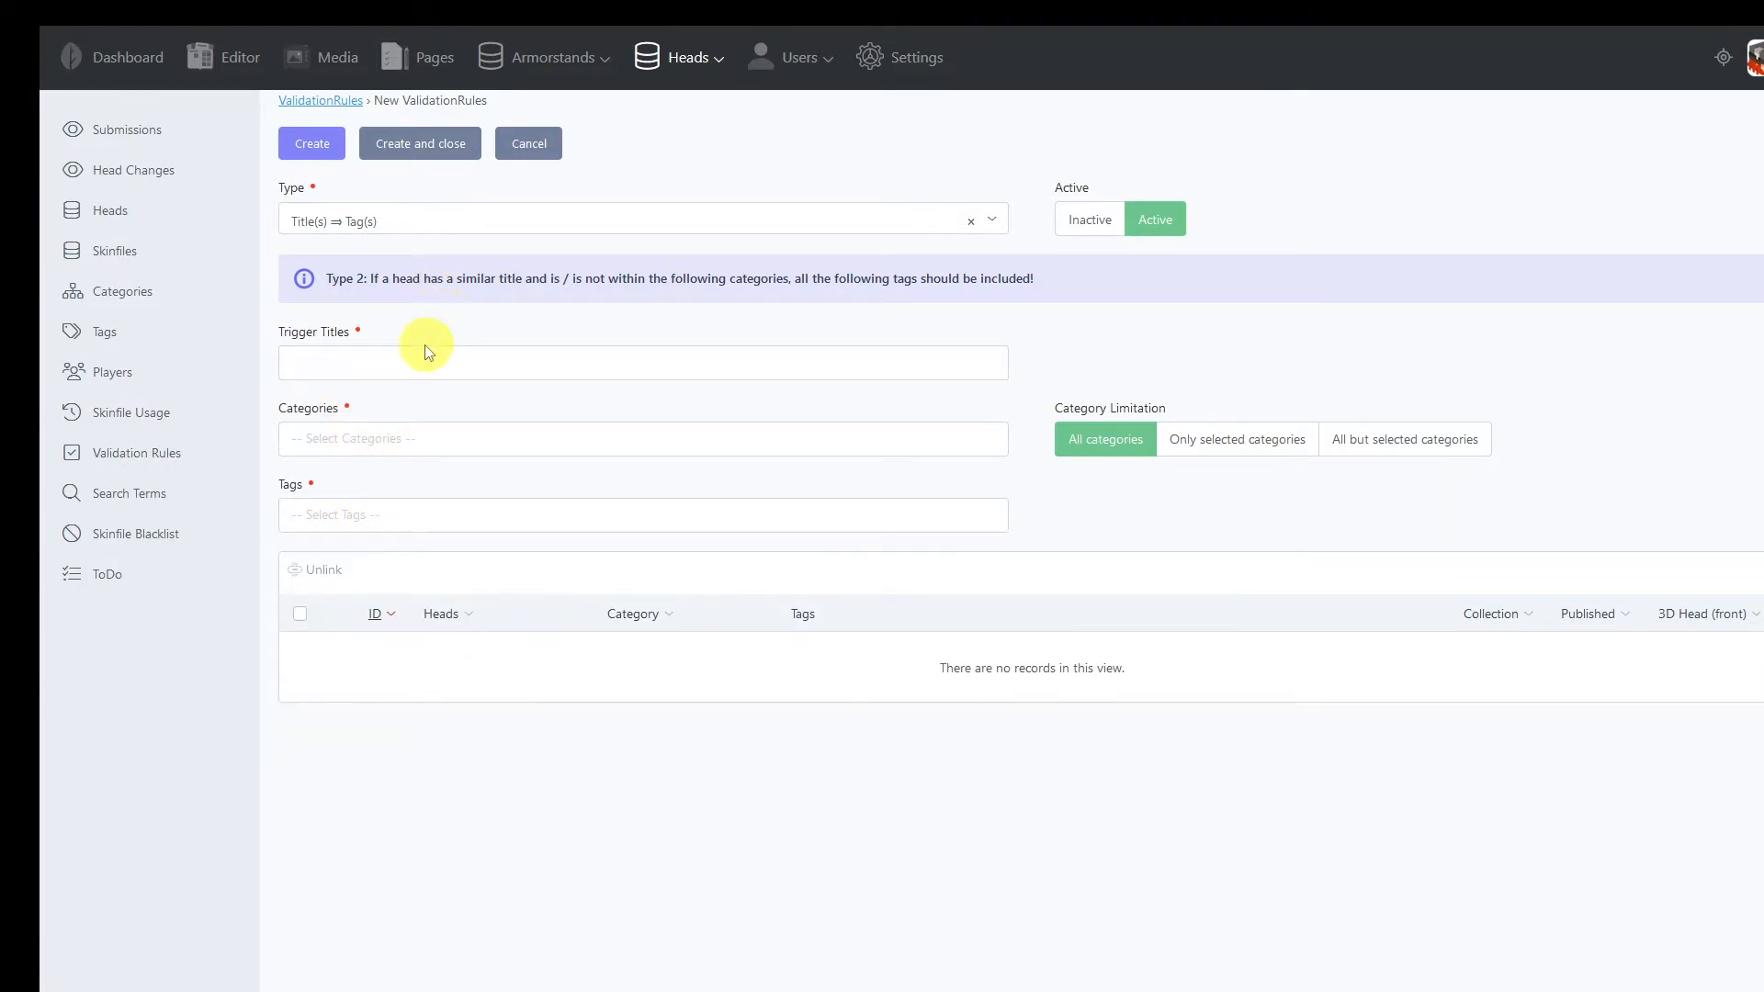
Discard the new rule, review the validation rules list and open the Grinch-to-Humanoid rule, leaving it unmodified
{"action": "left_click_drag", "start_coordinate": [281, 337], "coordinate": [366, 347]}
{"action": "left_click", "coordinate": [515, 143]}
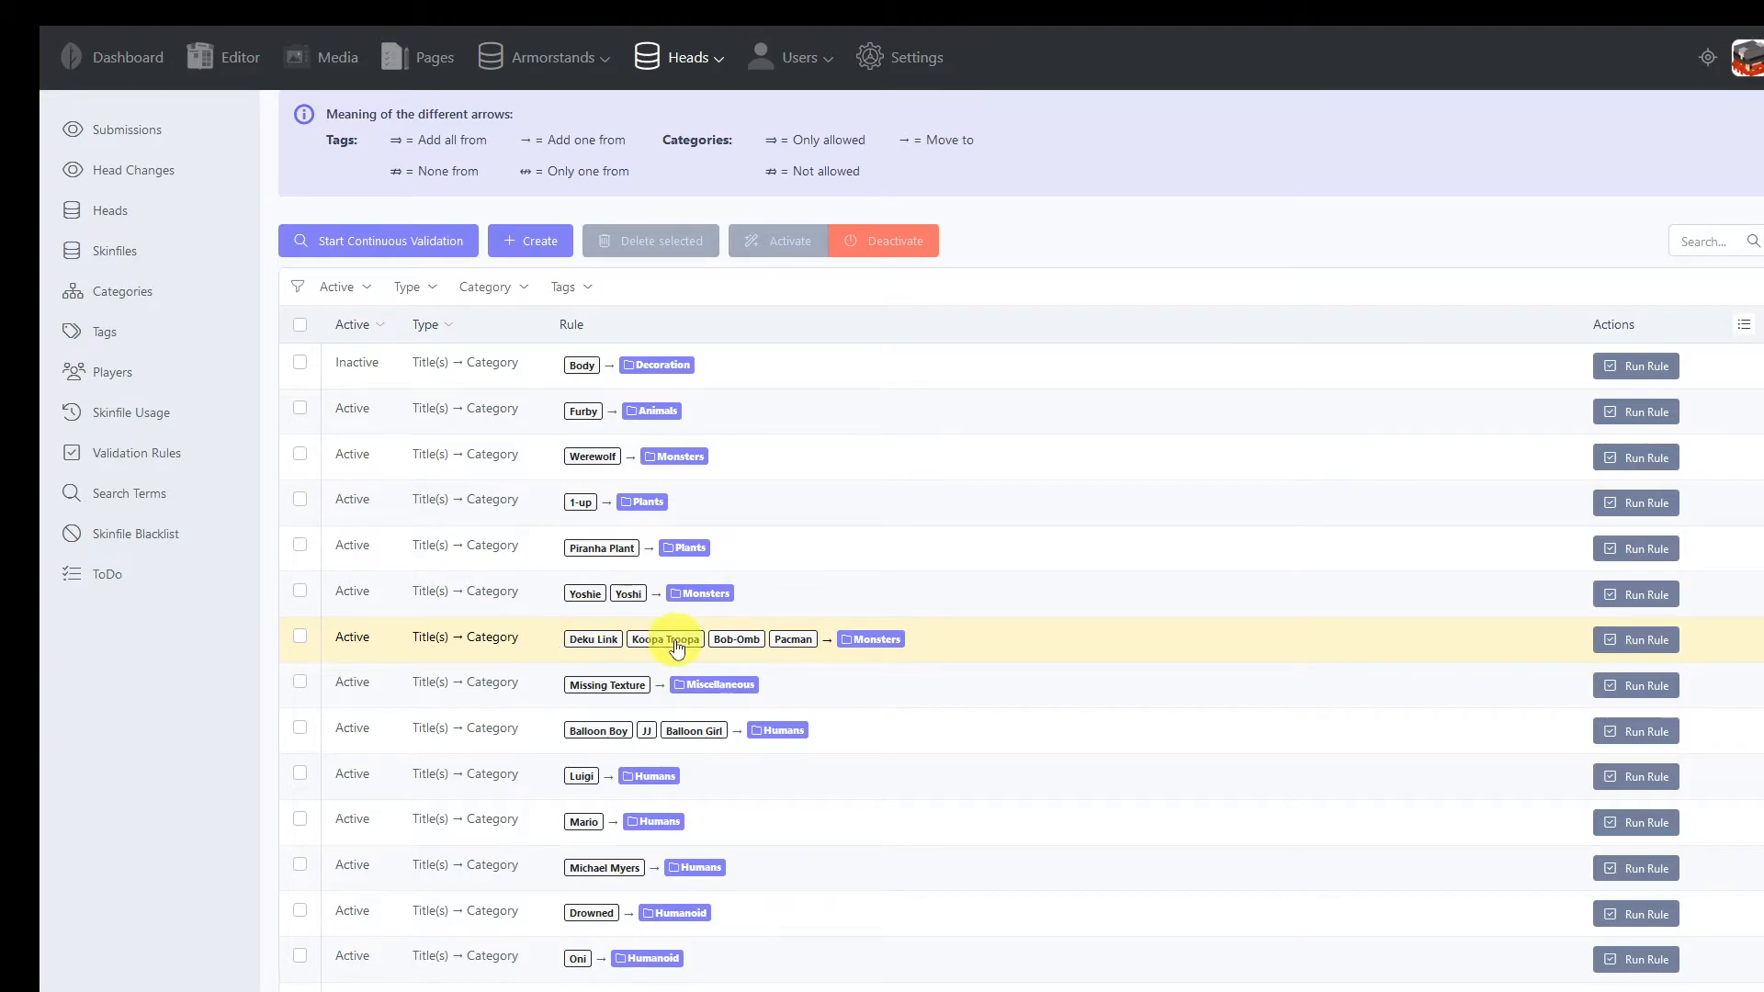
{"action": "scroll", "coordinate": [677, 648], "scroll_direction": "down", "scroll_amount": 2}
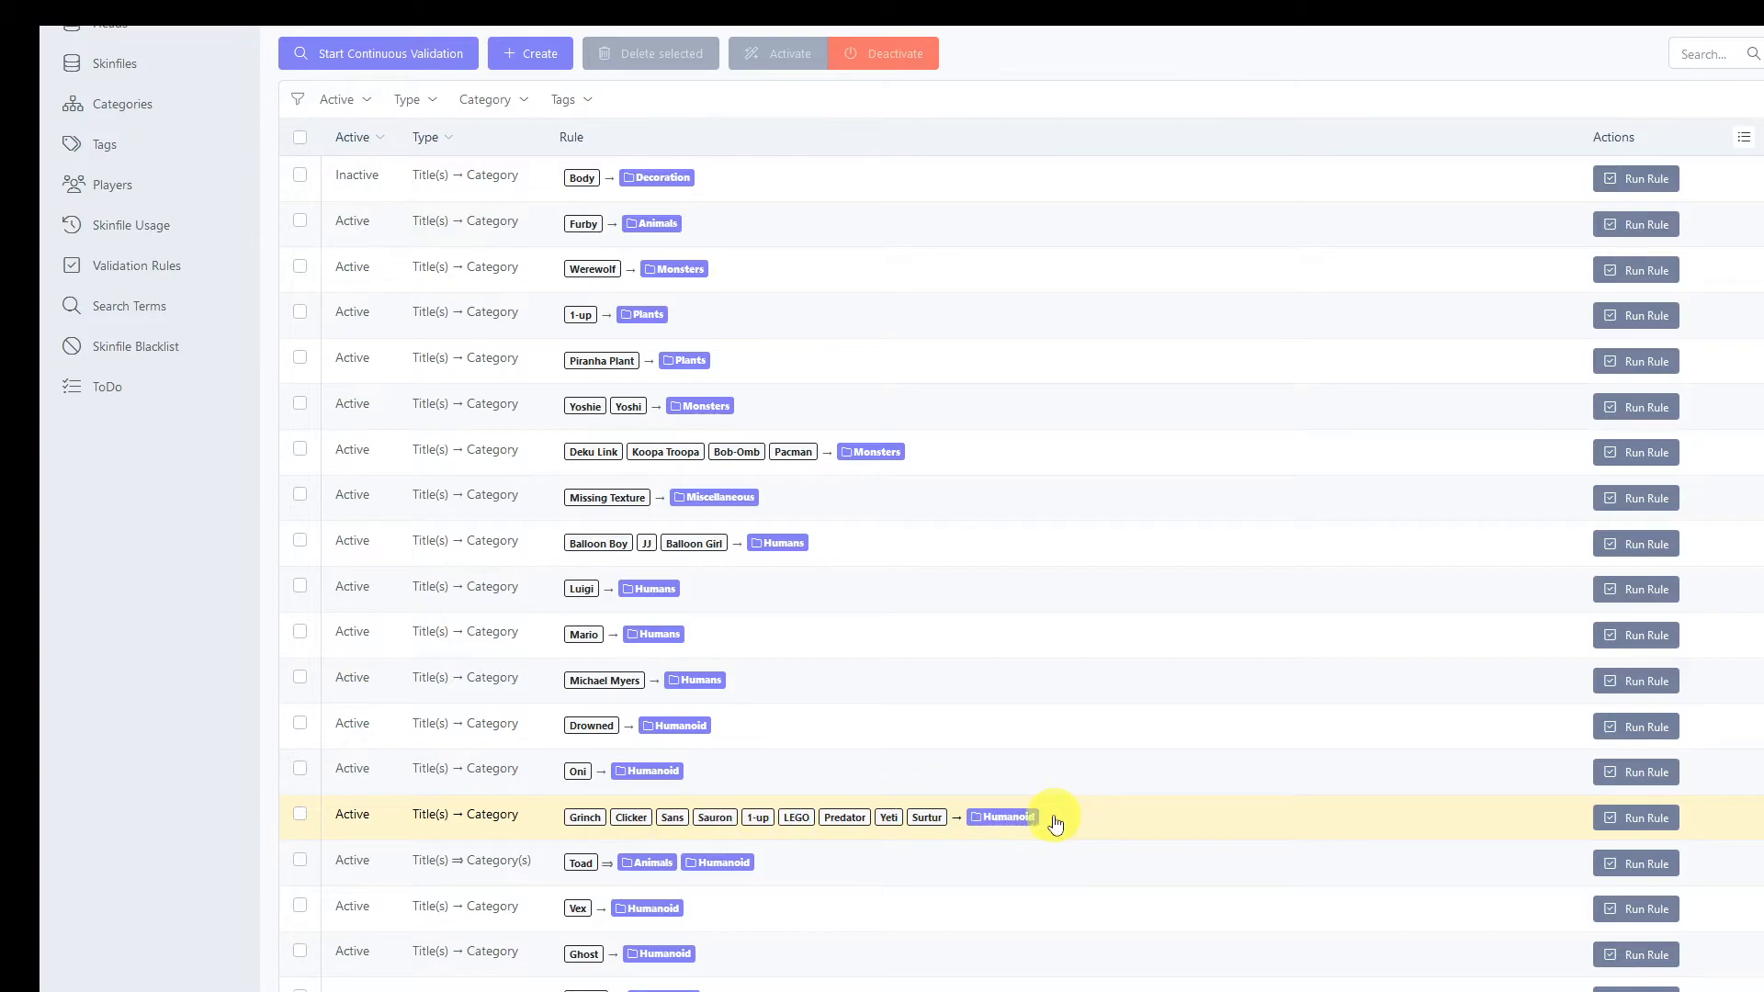
{"action": "scroll", "coordinate": [1056, 824], "scroll_direction": "down", "scroll_amount": 2}
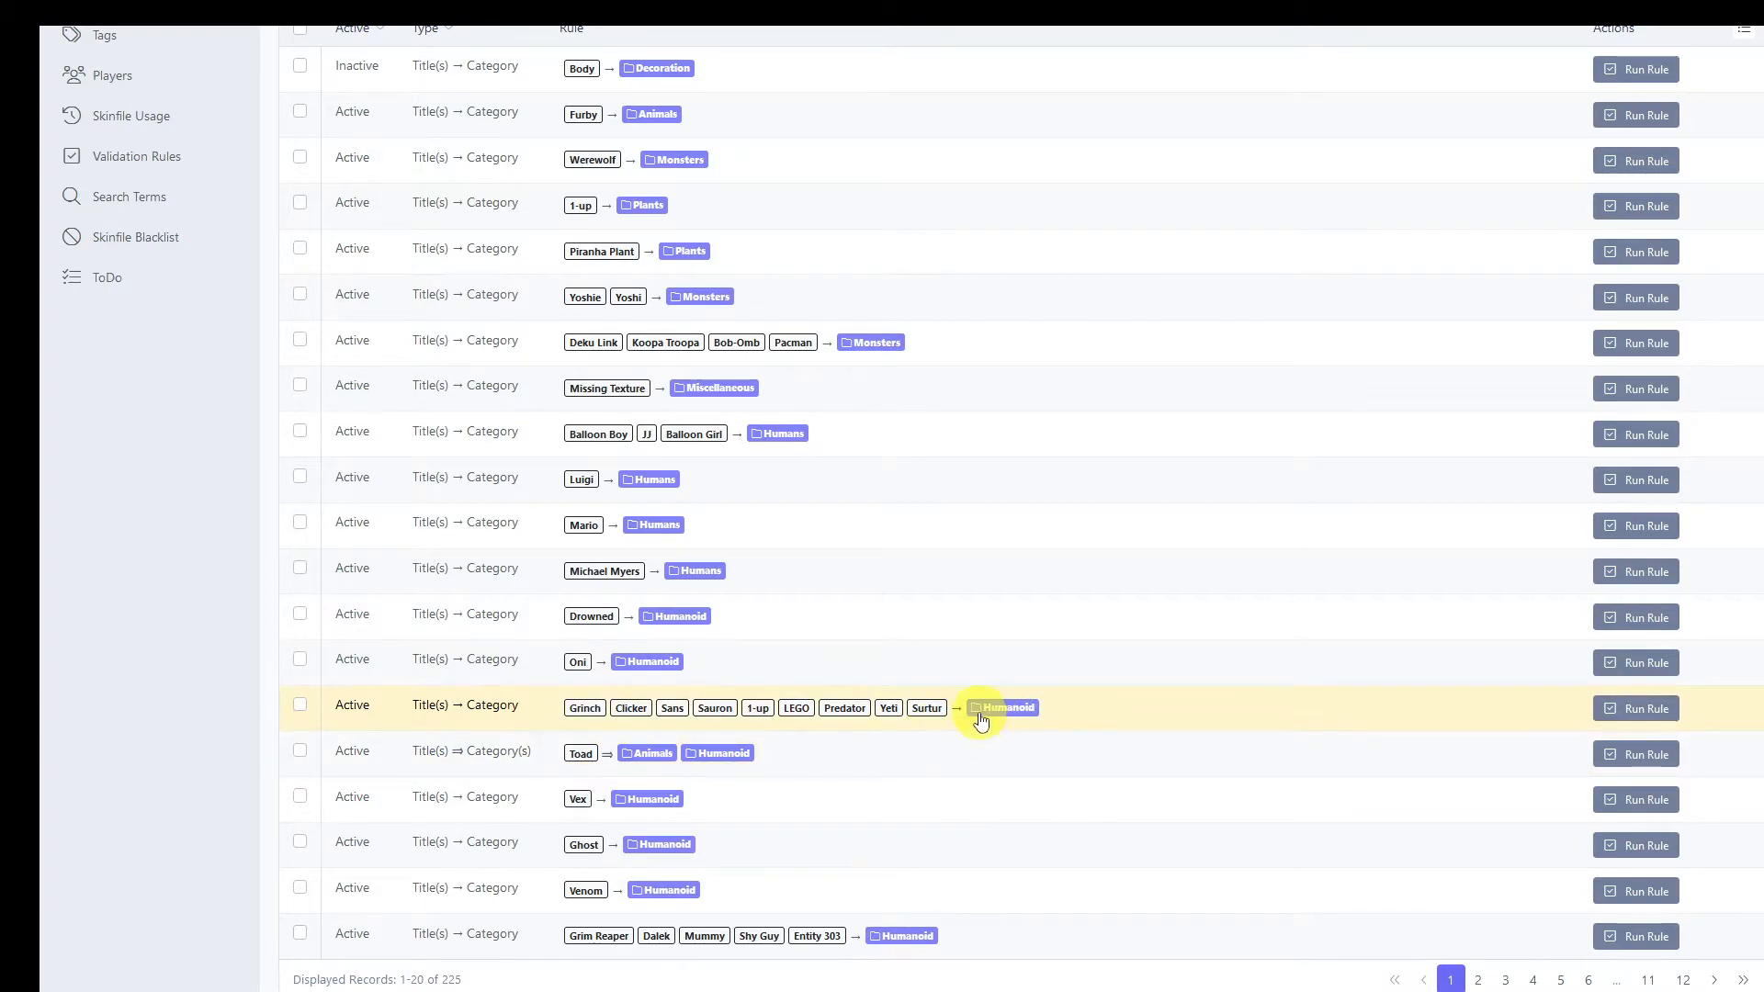
{"action": "left_click", "coordinate": [1072, 716]}
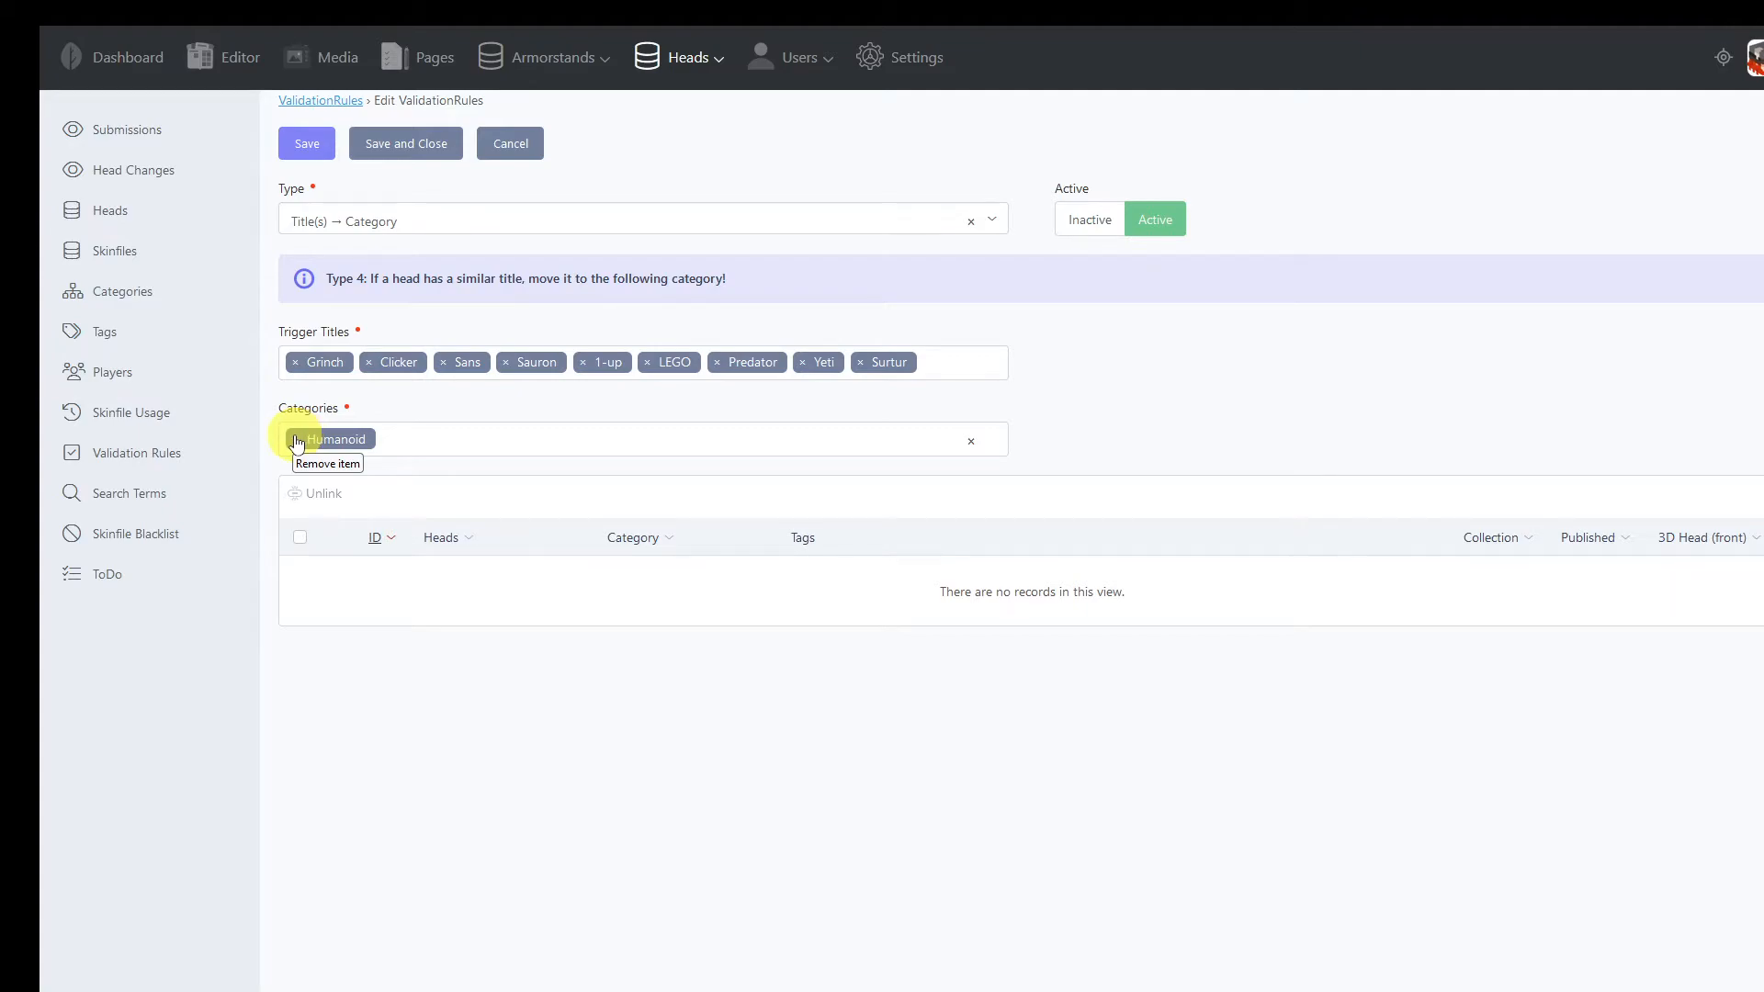
{"action": "left_click", "coordinate": [513, 151]}
{"action": "left_click", "coordinate": [508, 237]}
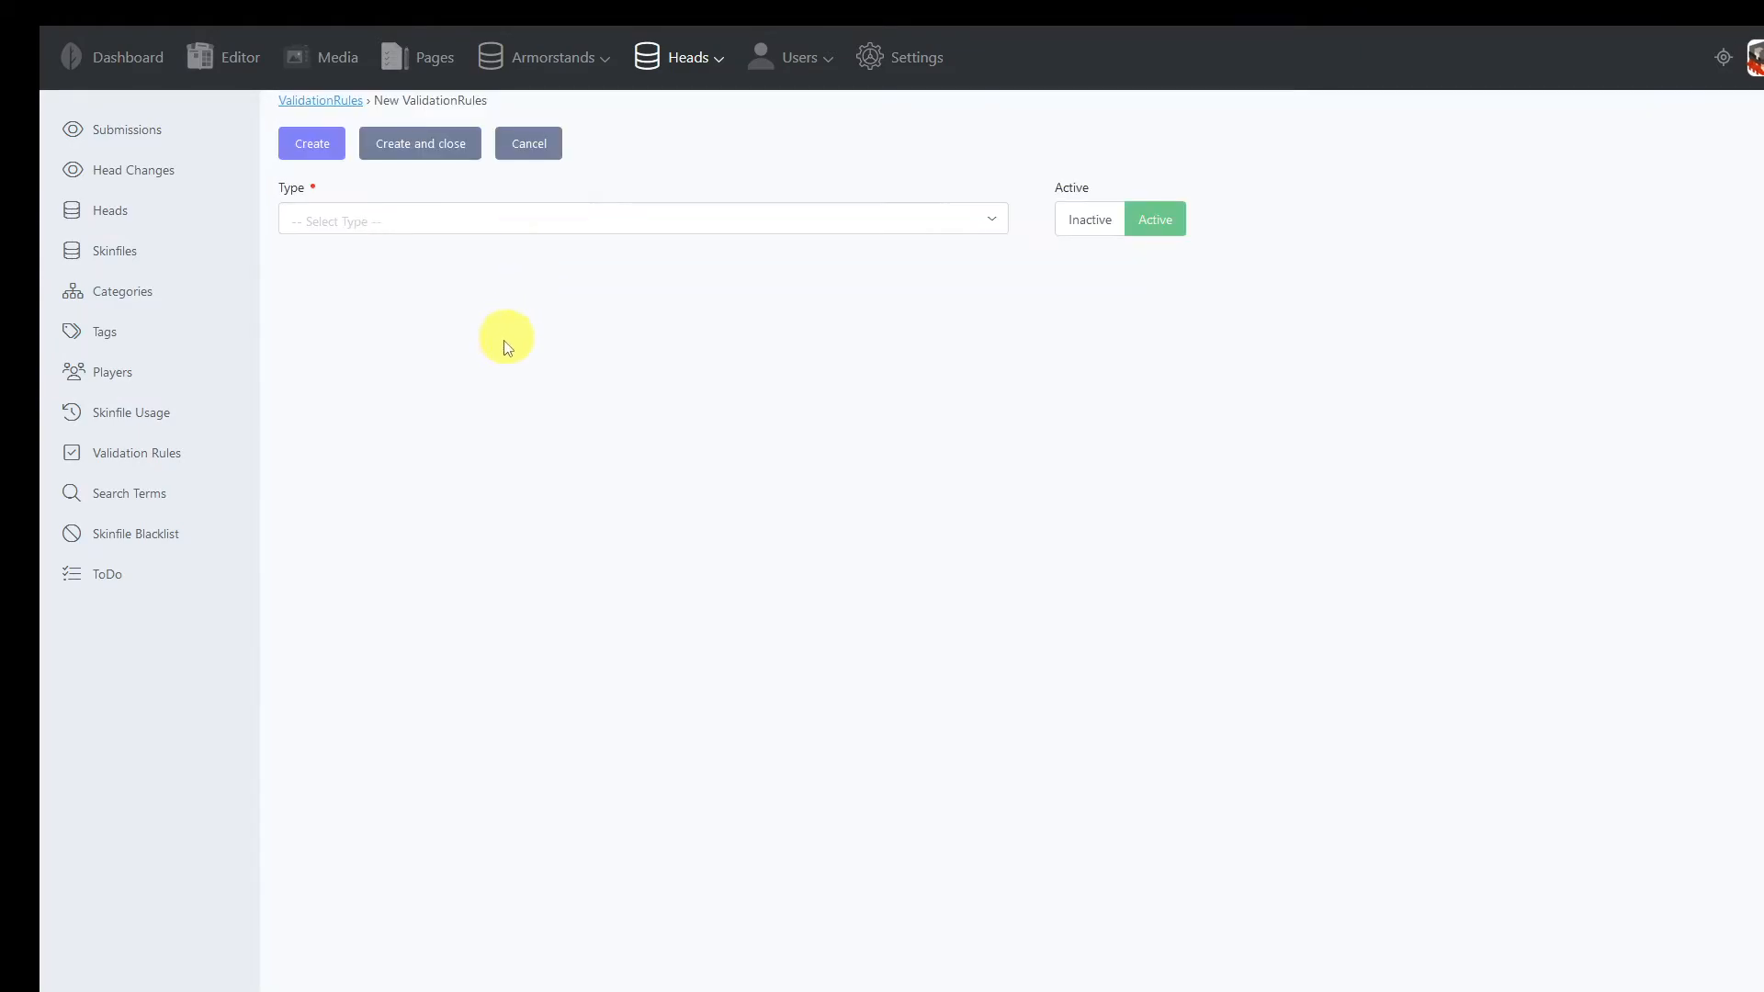
{"action": "left_click", "coordinate": [368, 219]}
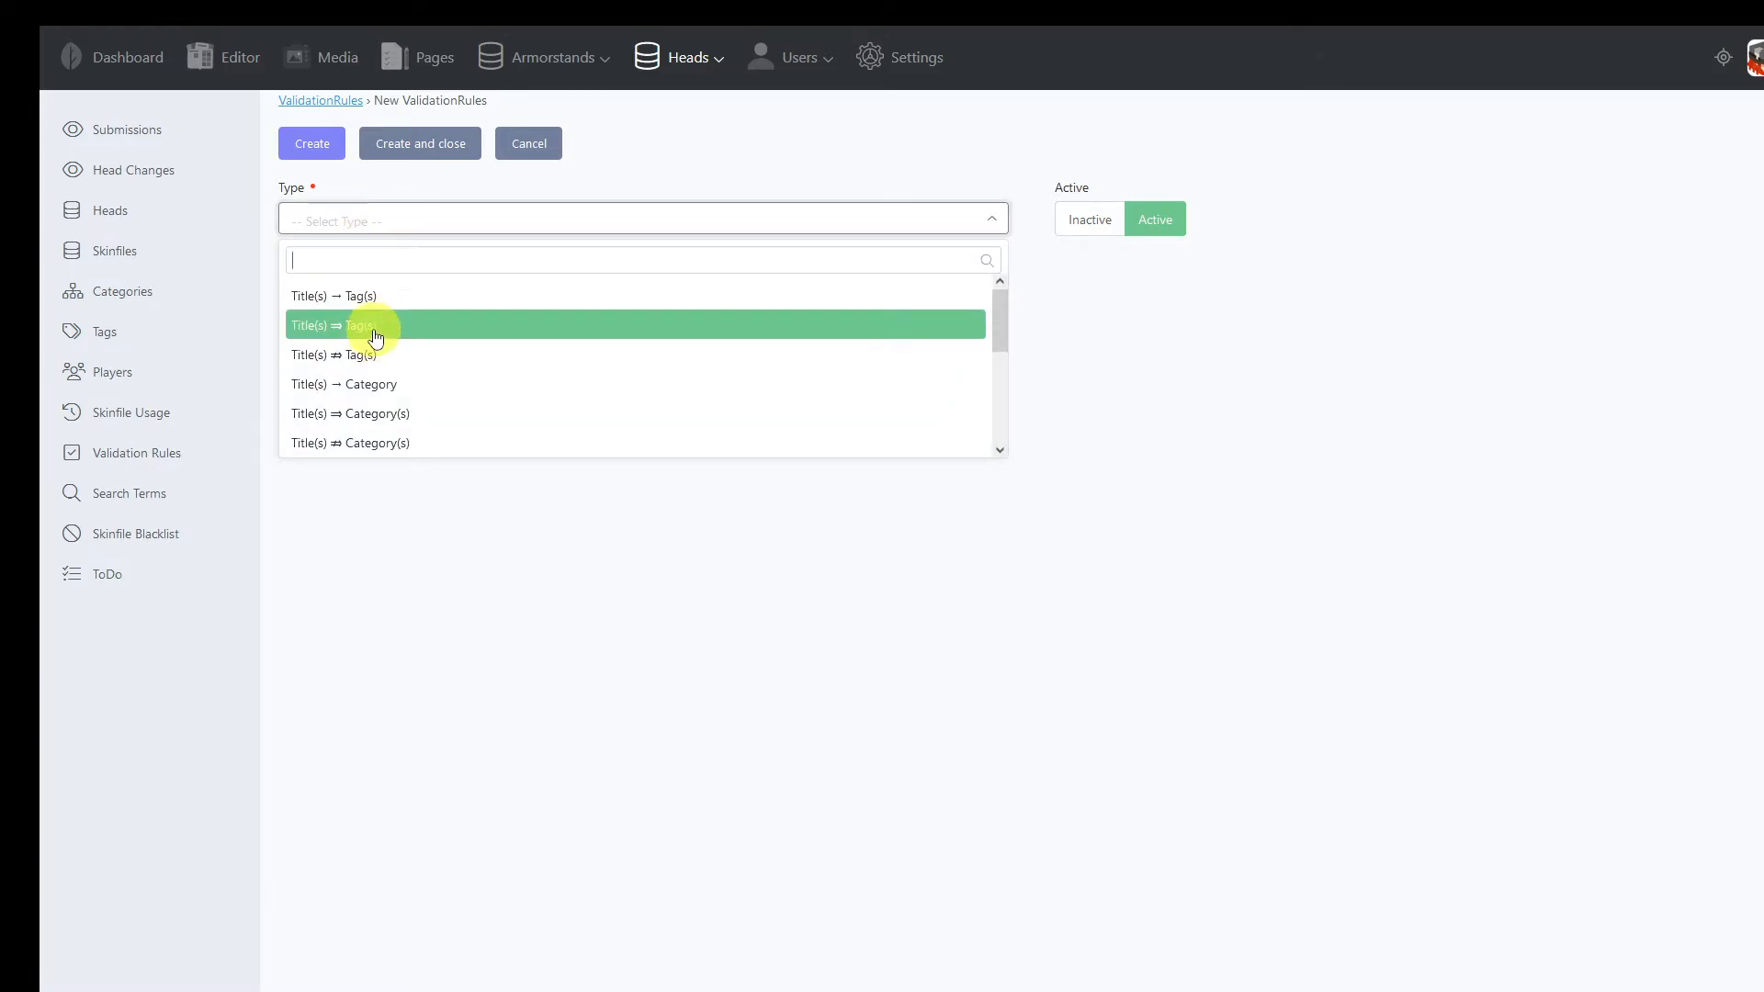
{"action": "left_click", "coordinate": [340, 392]}
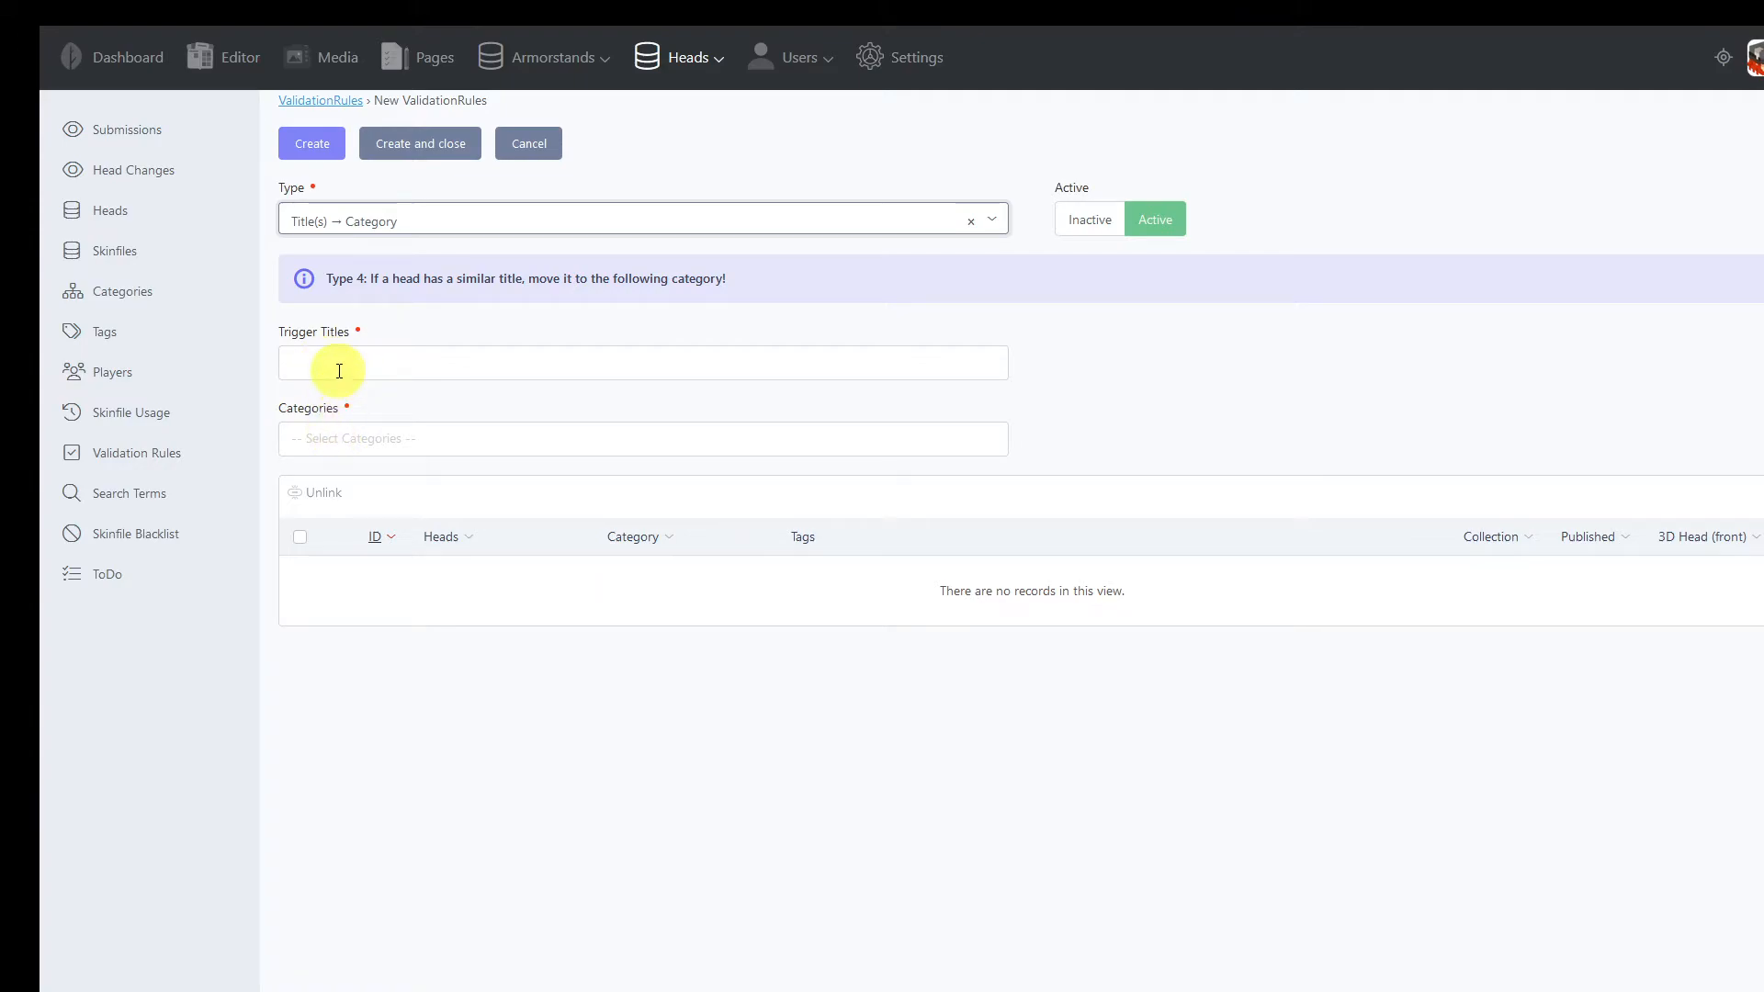
{"action": "left_click", "coordinate": [390, 224]}
{"action": "left_click", "coordinate": [377, 335]}
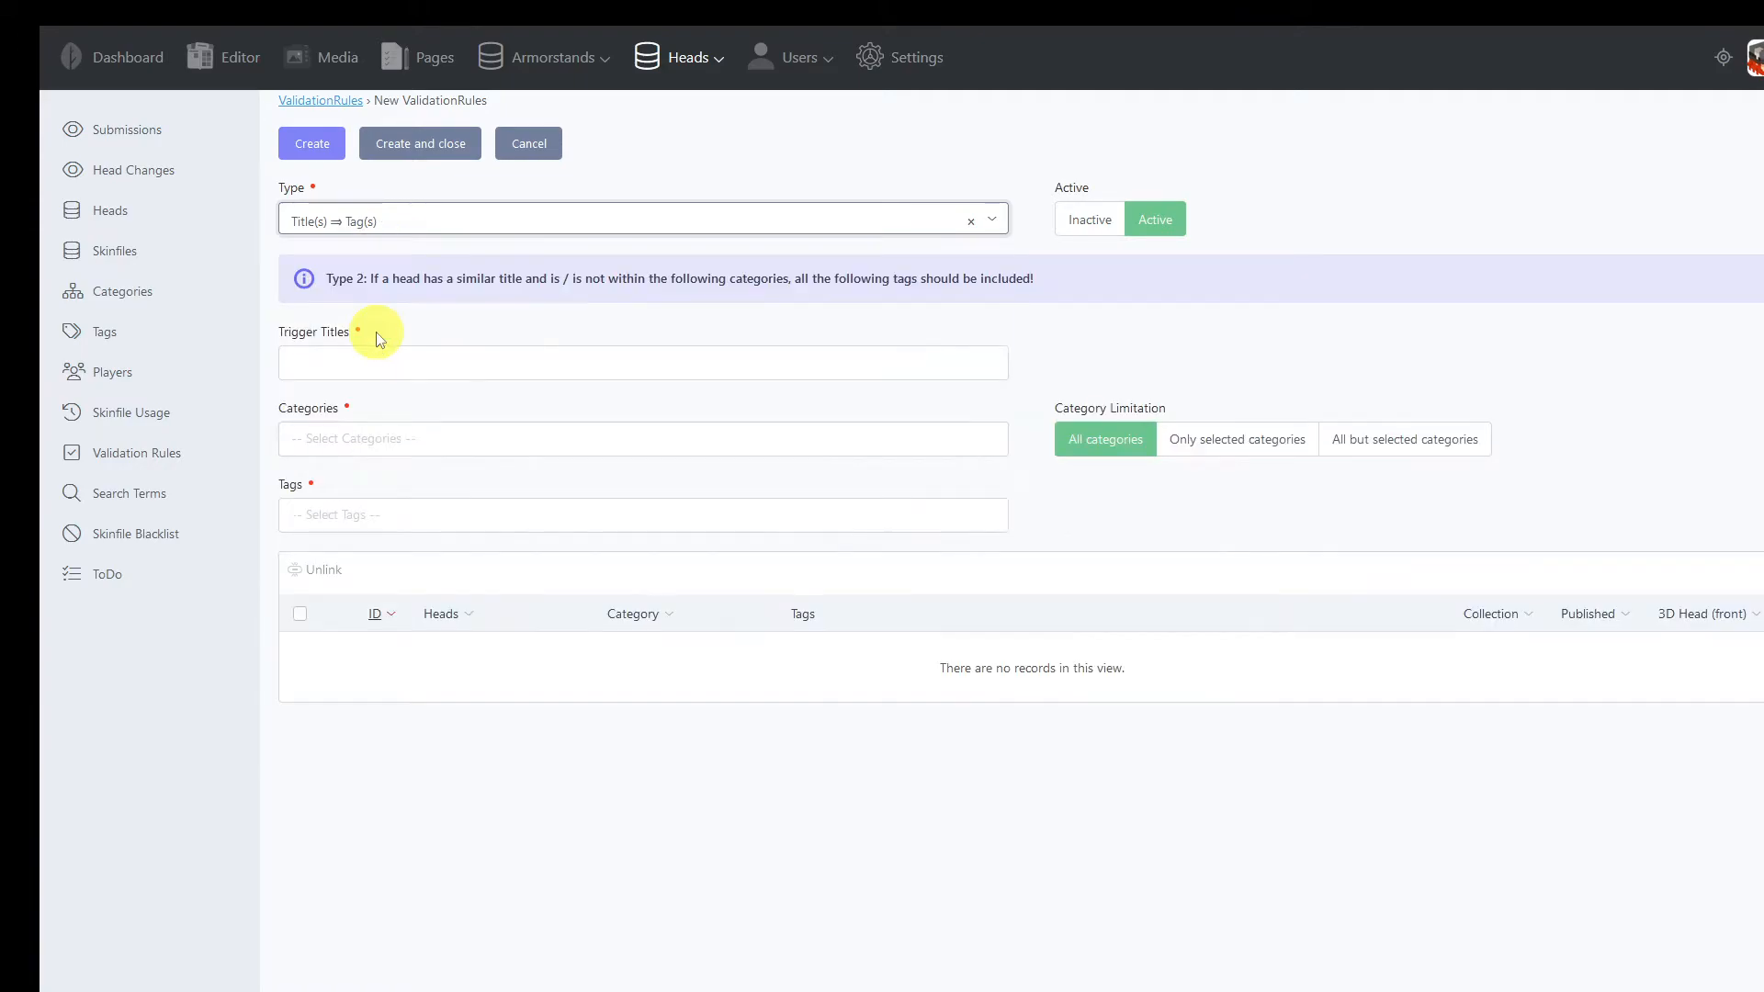
{"action": "left_click", "coordinate": [307, 368]}
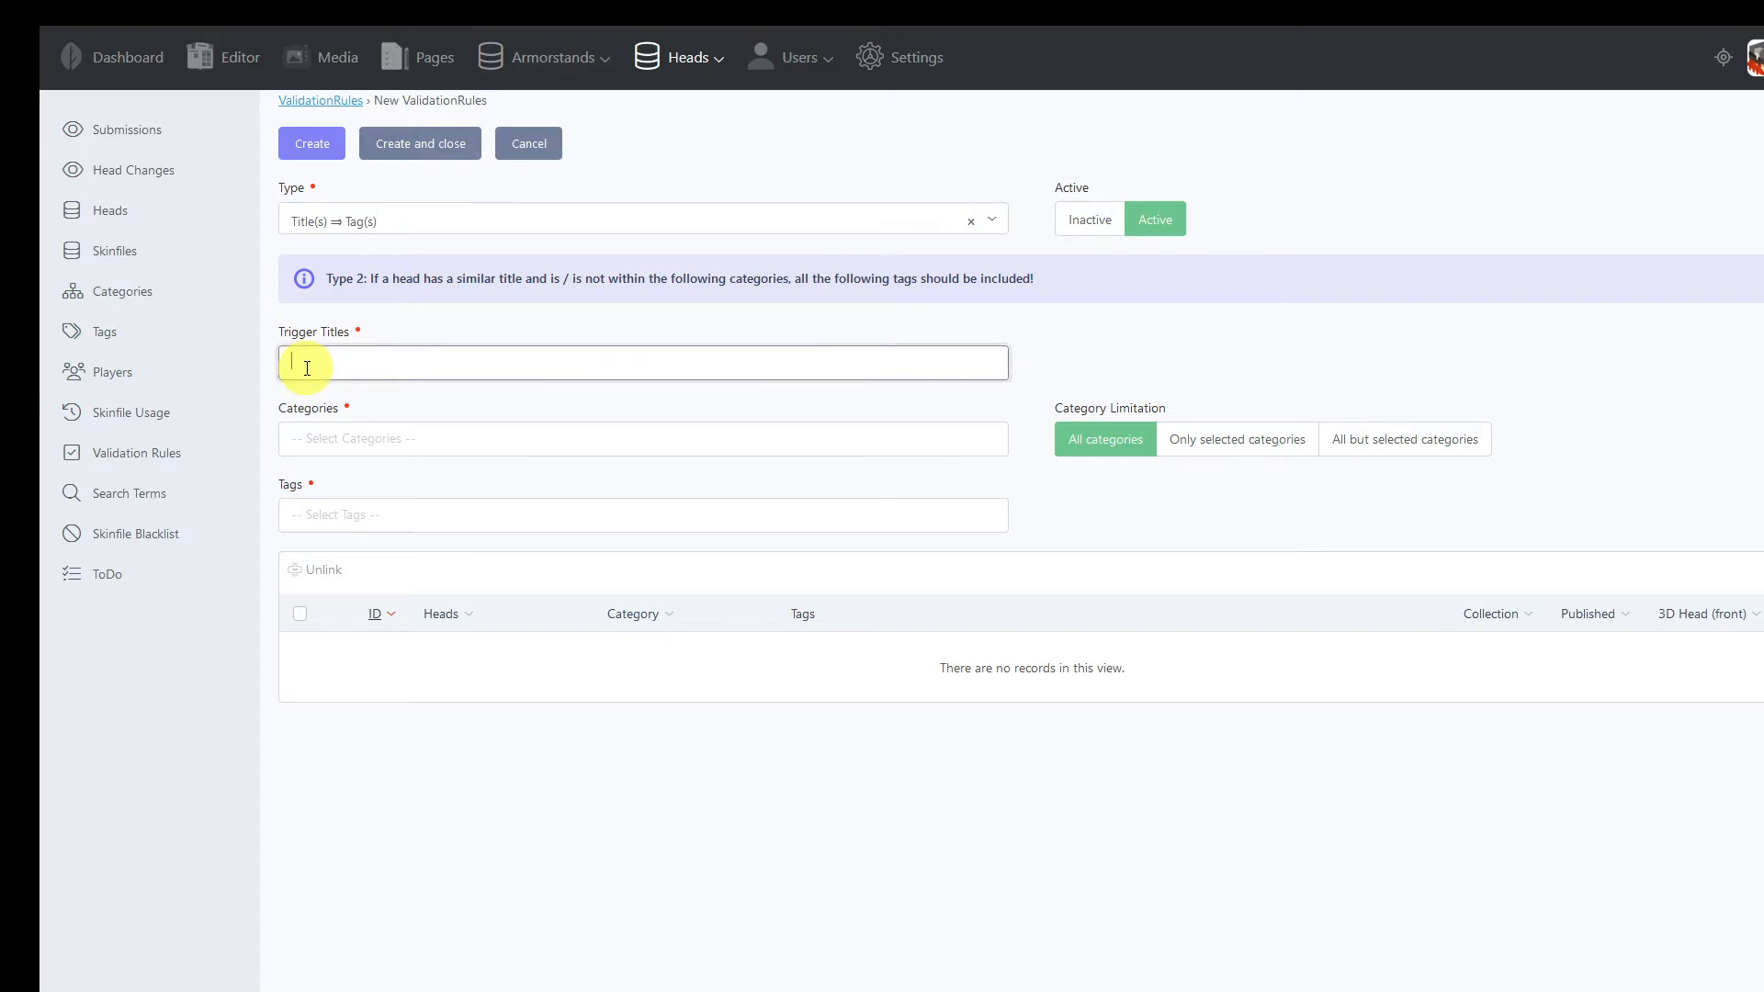
{"action": "left_click", "coordinate": [349, 511]}
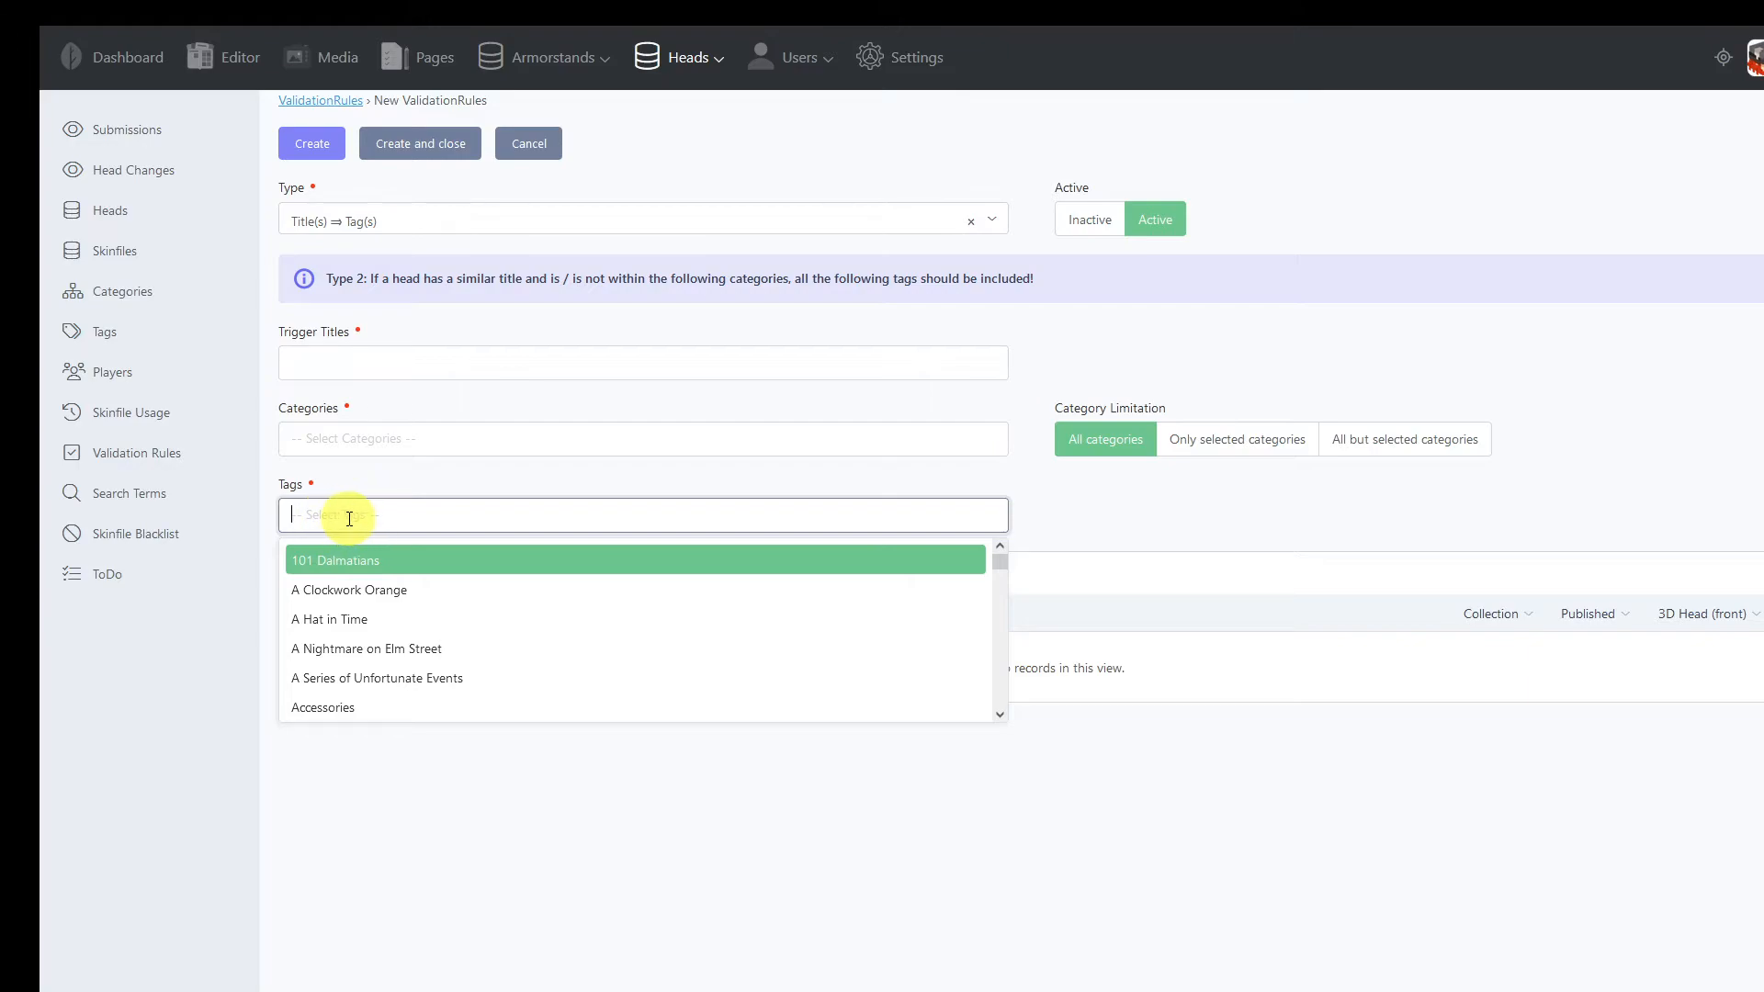
{"action": "left_click", "coordinate": [1221, 447]}
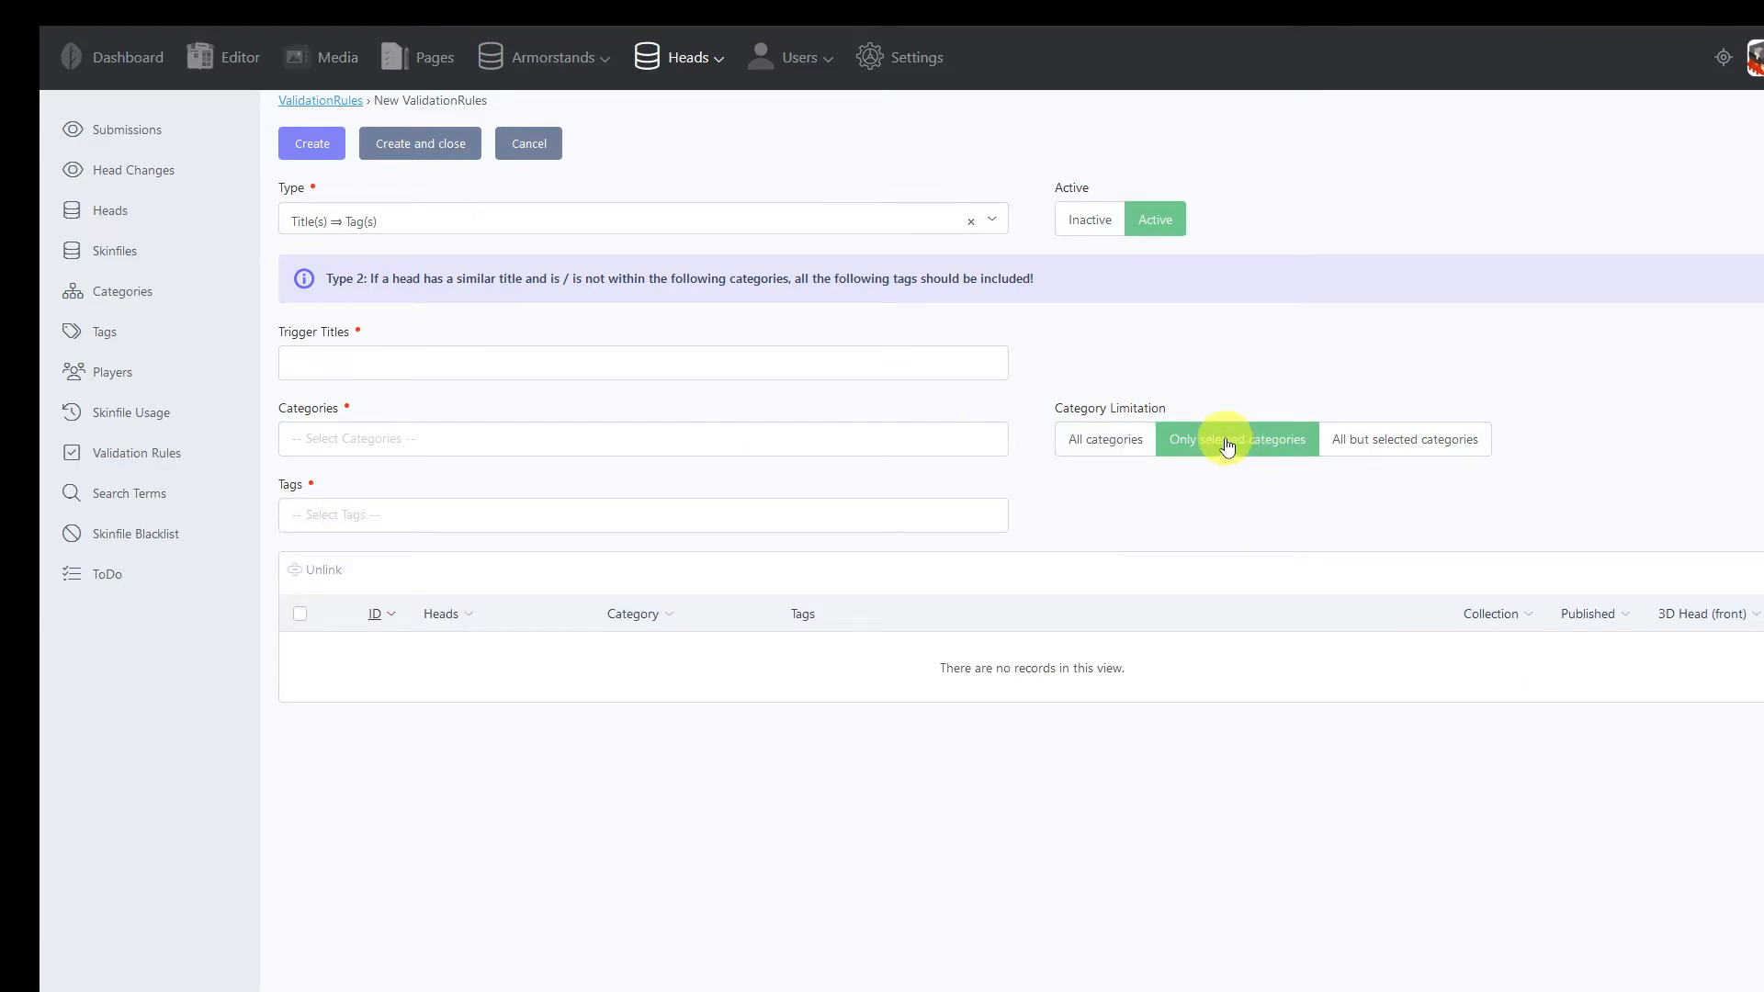
{"action": "left_click", "coordinate": [444, 447]}
{"action": "left_click", "coordinate": [419, 502]}
{"action": "left_click", "coordinate": [472, 441]}
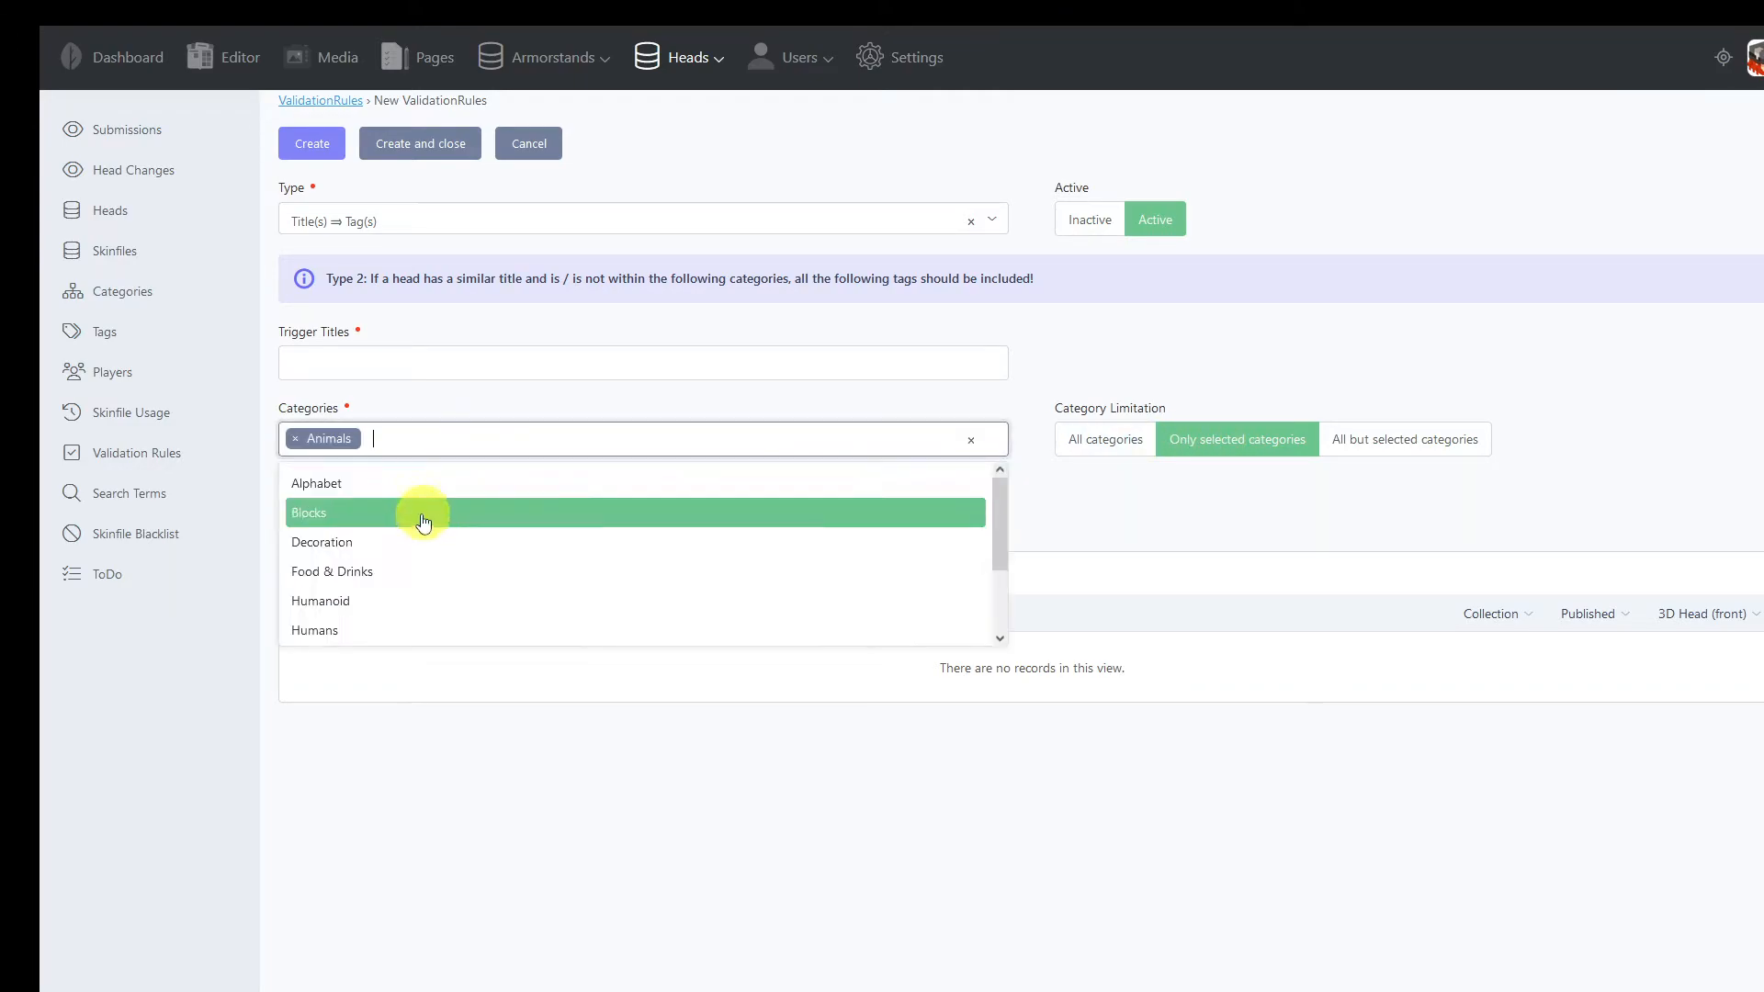
{"action": "left_click", "coordinate": [414, 487]}
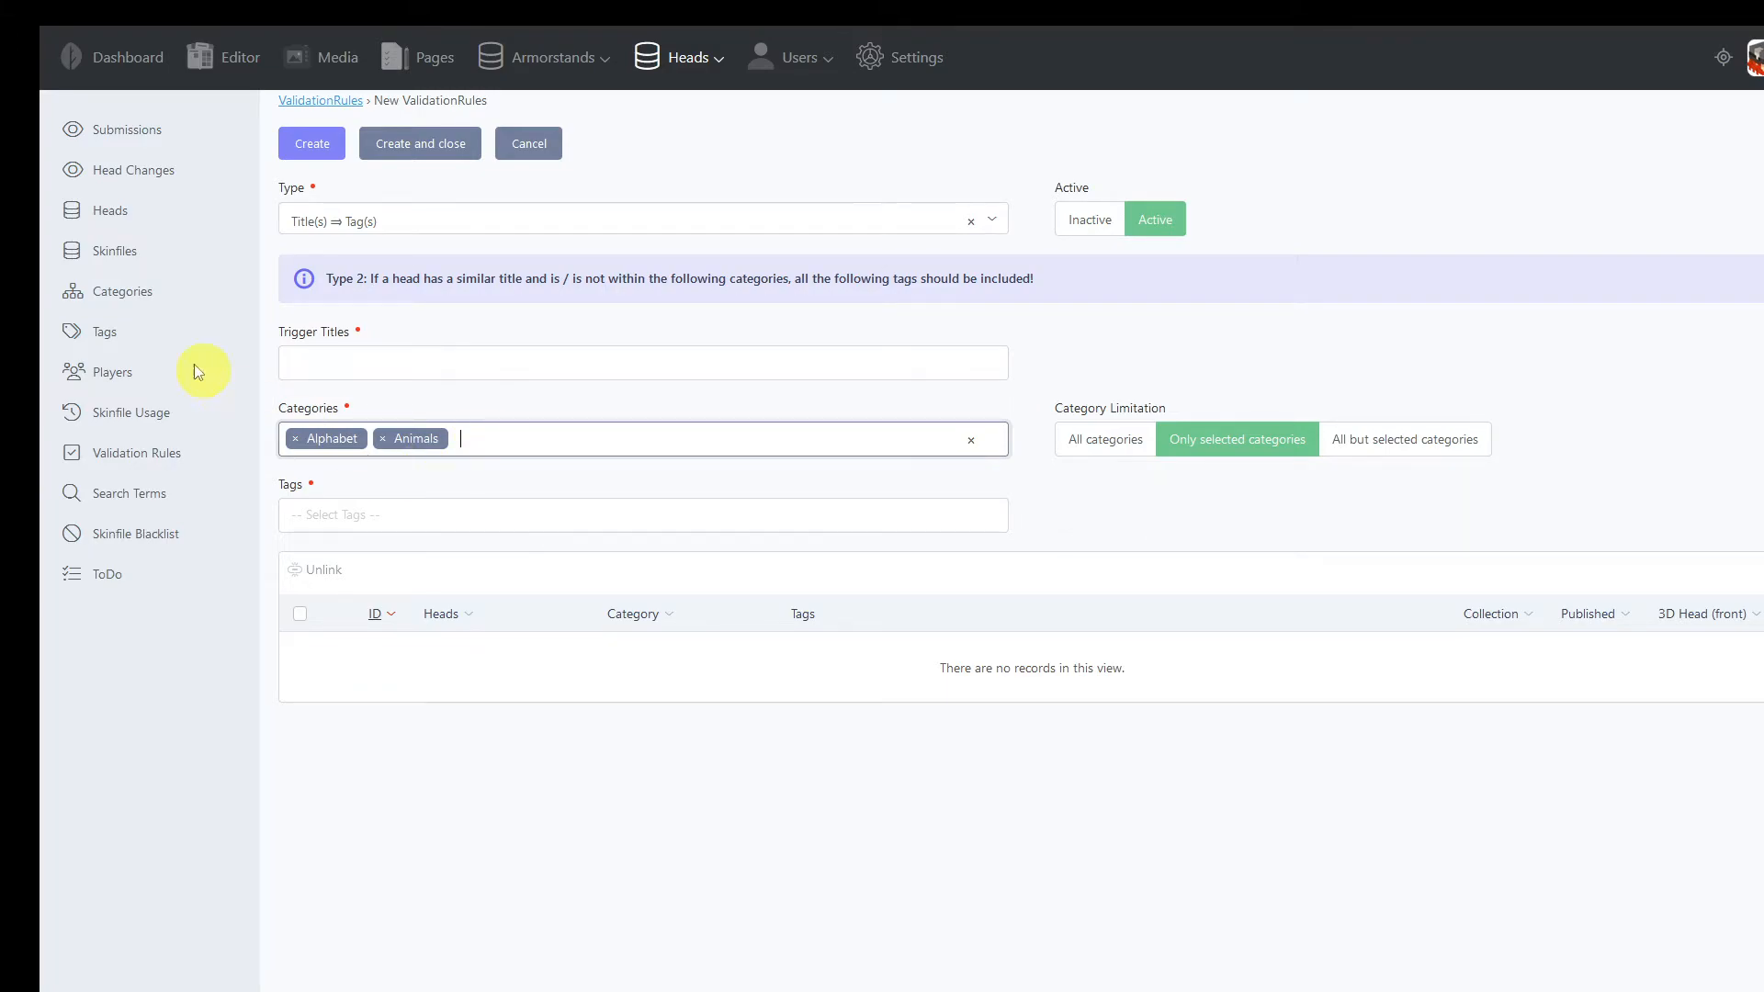
{"action": "left_click", "coordinate": [150, 135]}
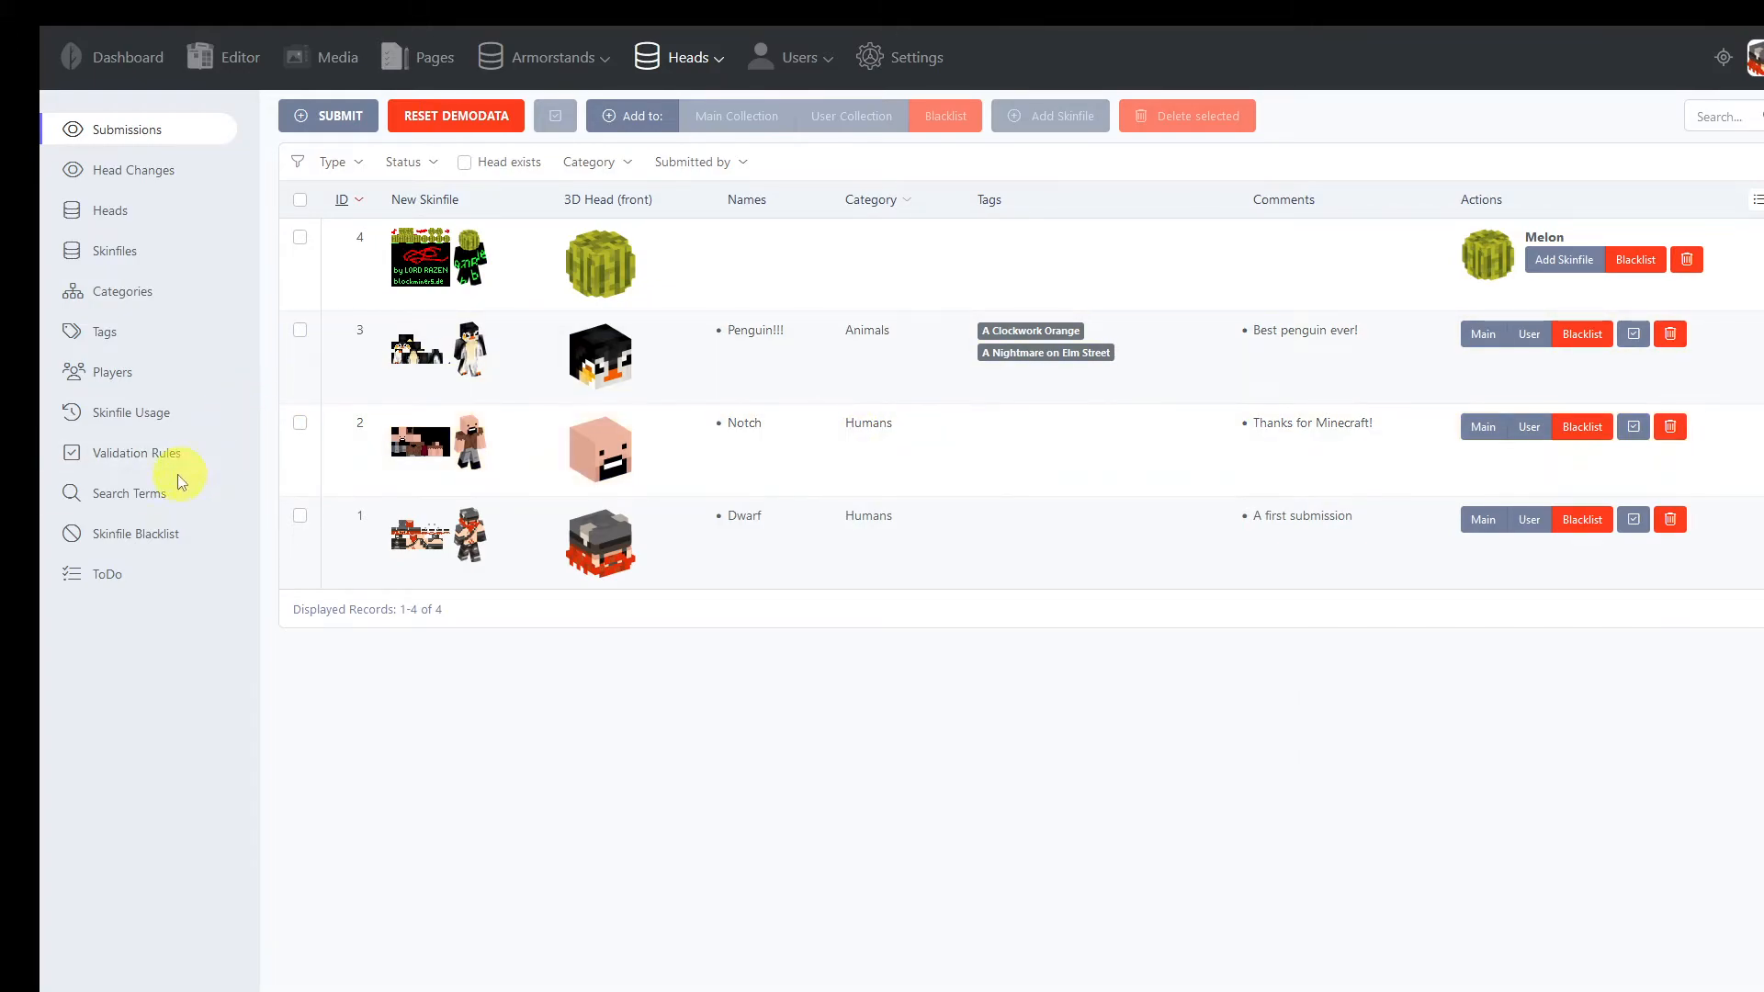
Start a new validation rule of type Title(s) ⇒ Tag(s) with the trigger title Notch
{"action": "left_click", "coordinate": [139, 450]}
{"action": "left_click", "coordinate": [525, 243]}
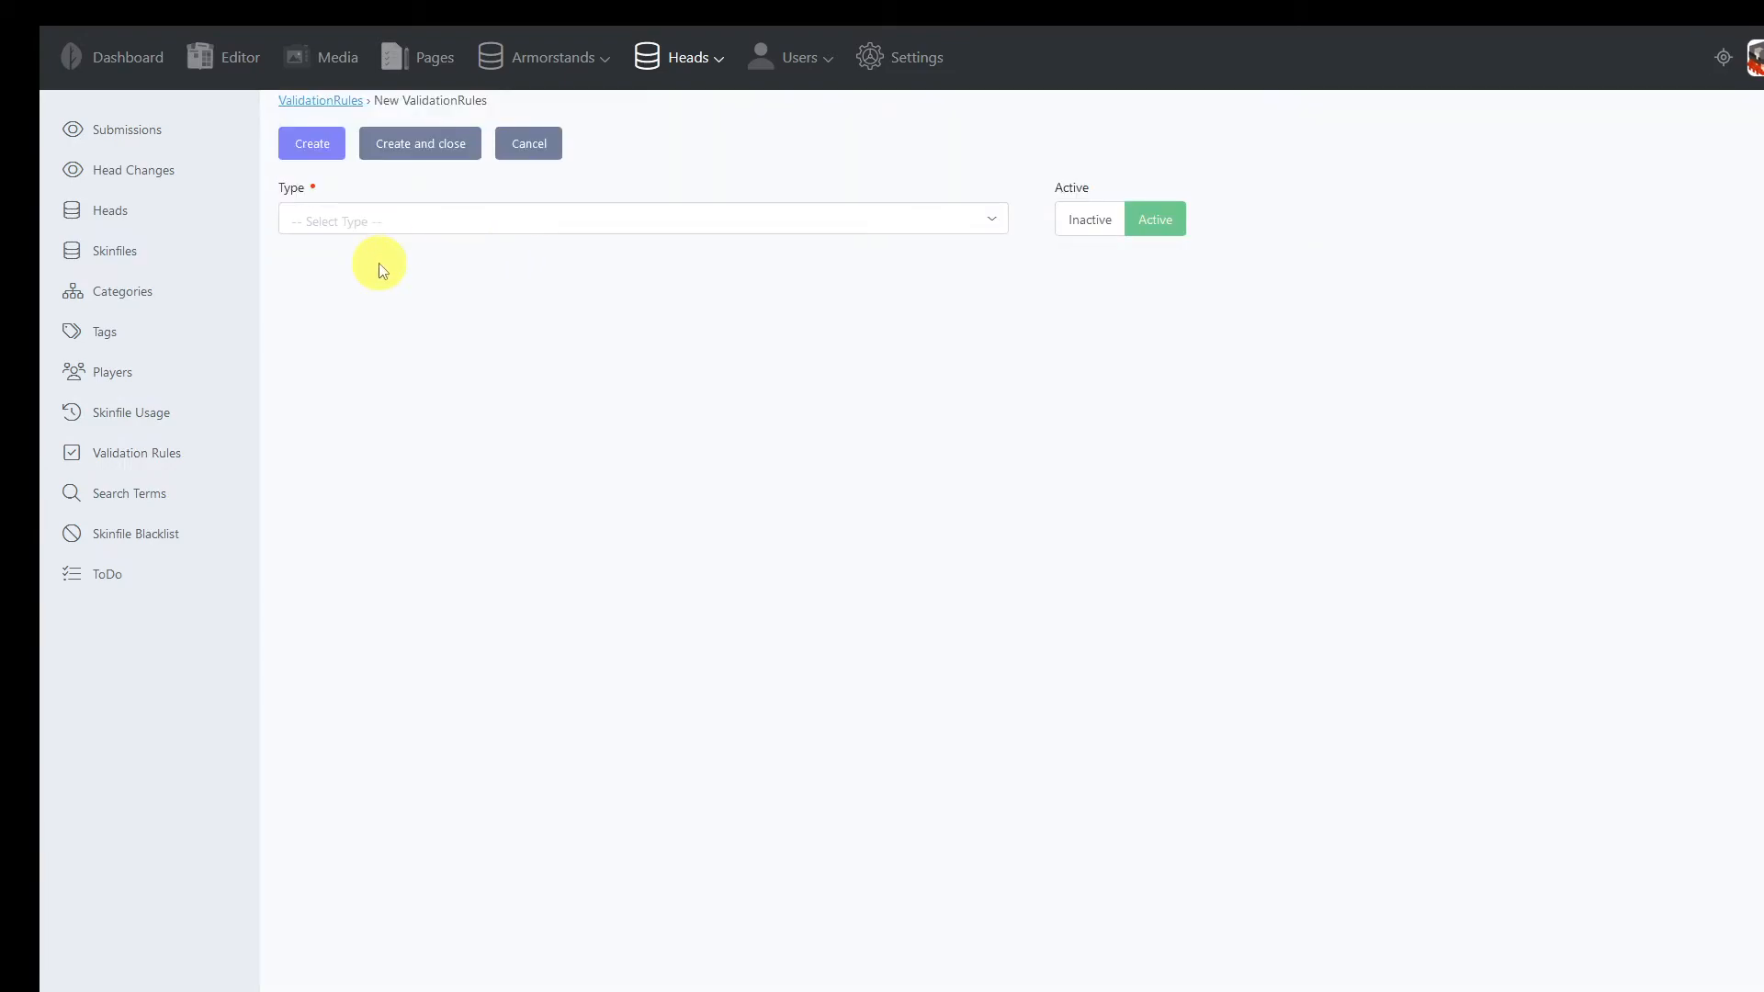
{"action": "left_click", "coordinate": [391, 227]}
{"action": "left_click", "coordinate": [393, 331]}
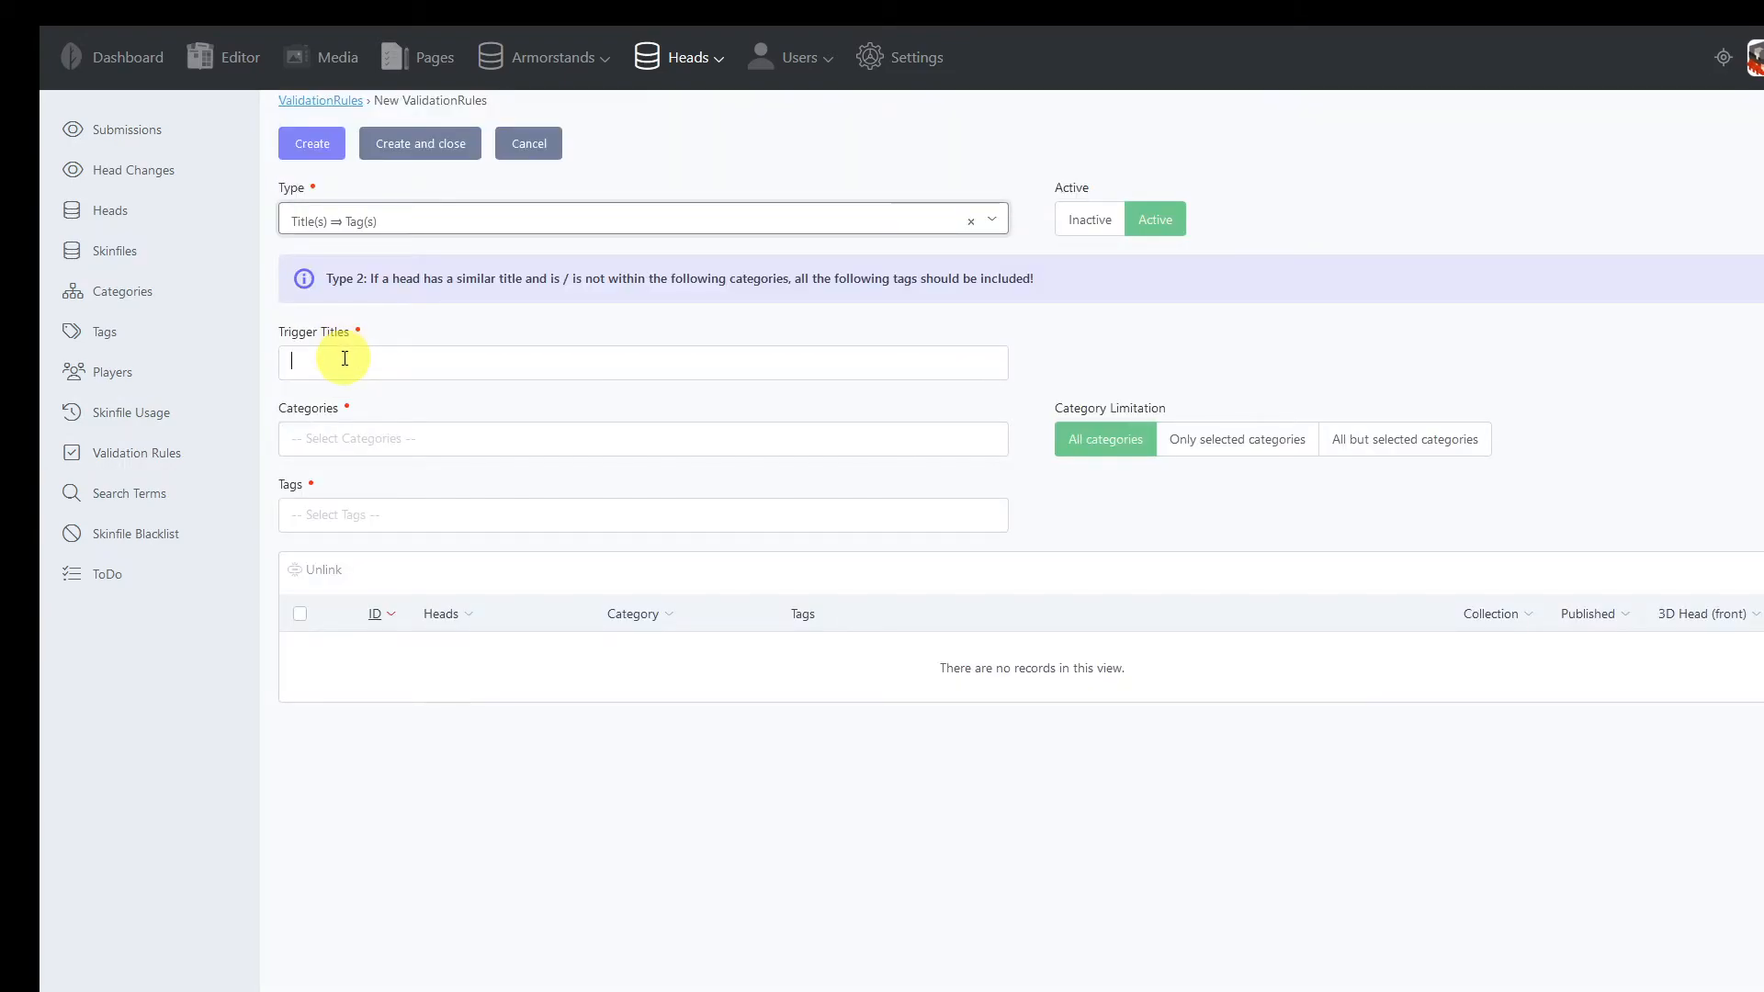
{"action": "left_click", "coordinate": [344, 358]}
{"action": "key", "text": "Return"}
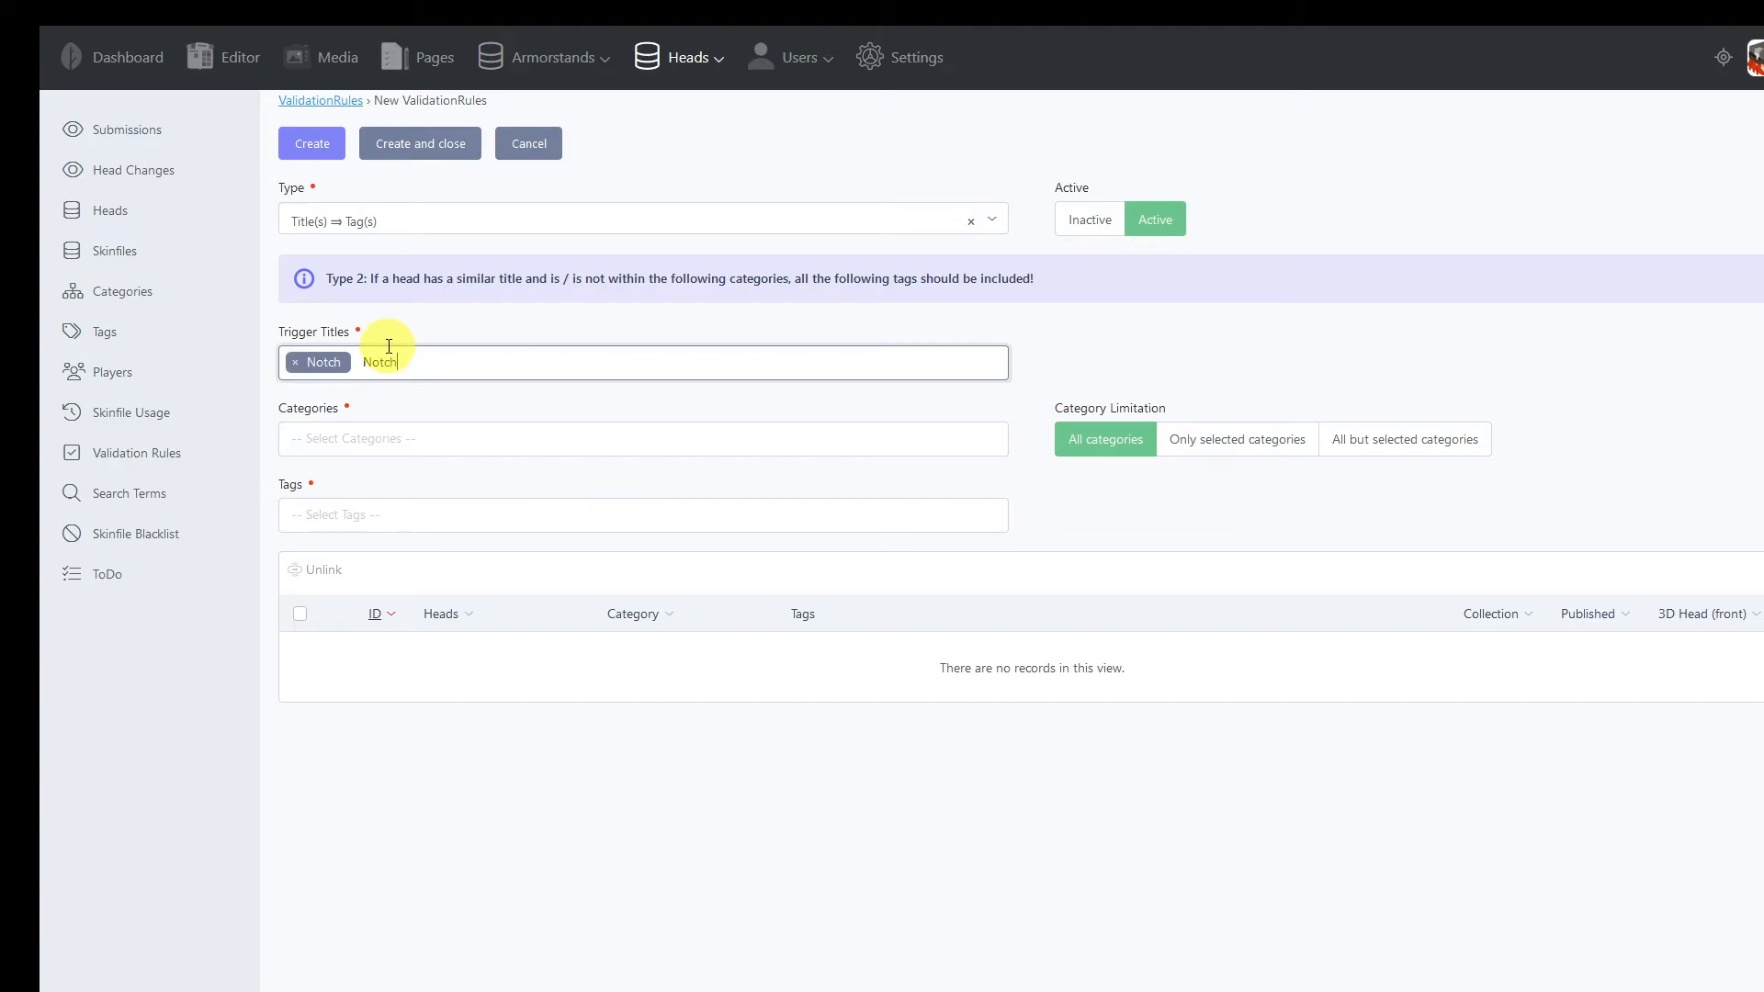
Try to create the Notch rule without selecting any categories or tags
{"action": "left_click", "coordinate": [379, 442]}
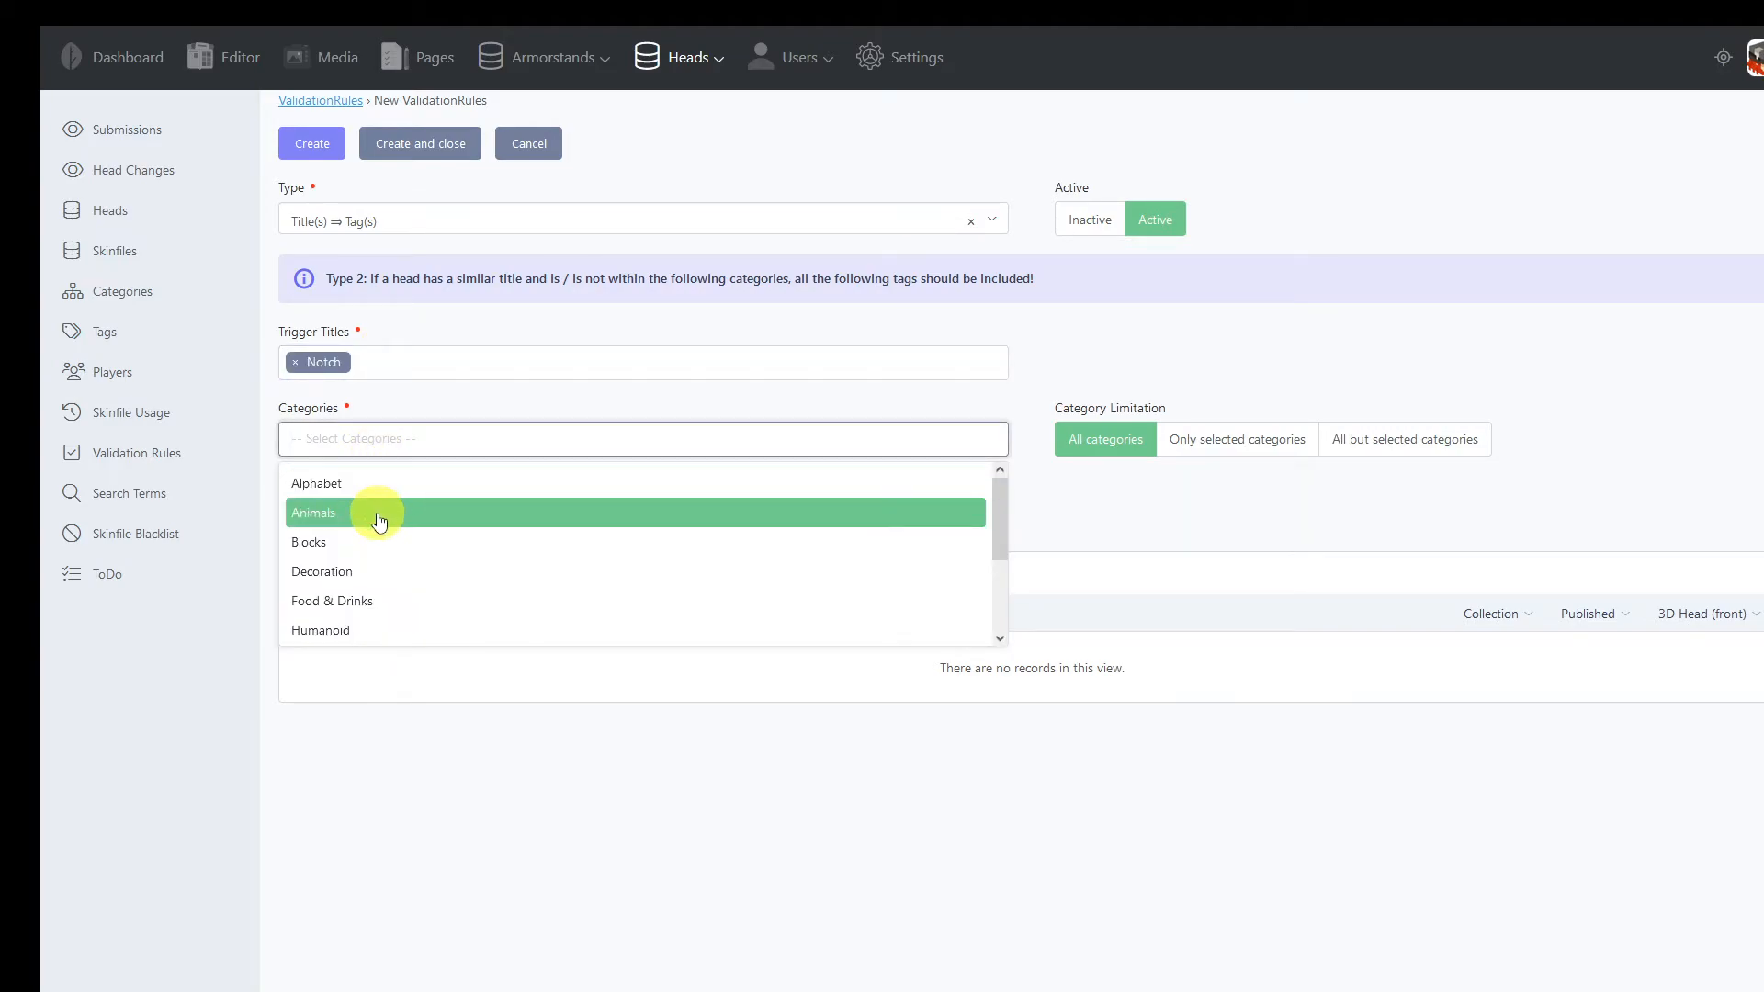
{"action": "left_click", "coordinate": [405, 402]}
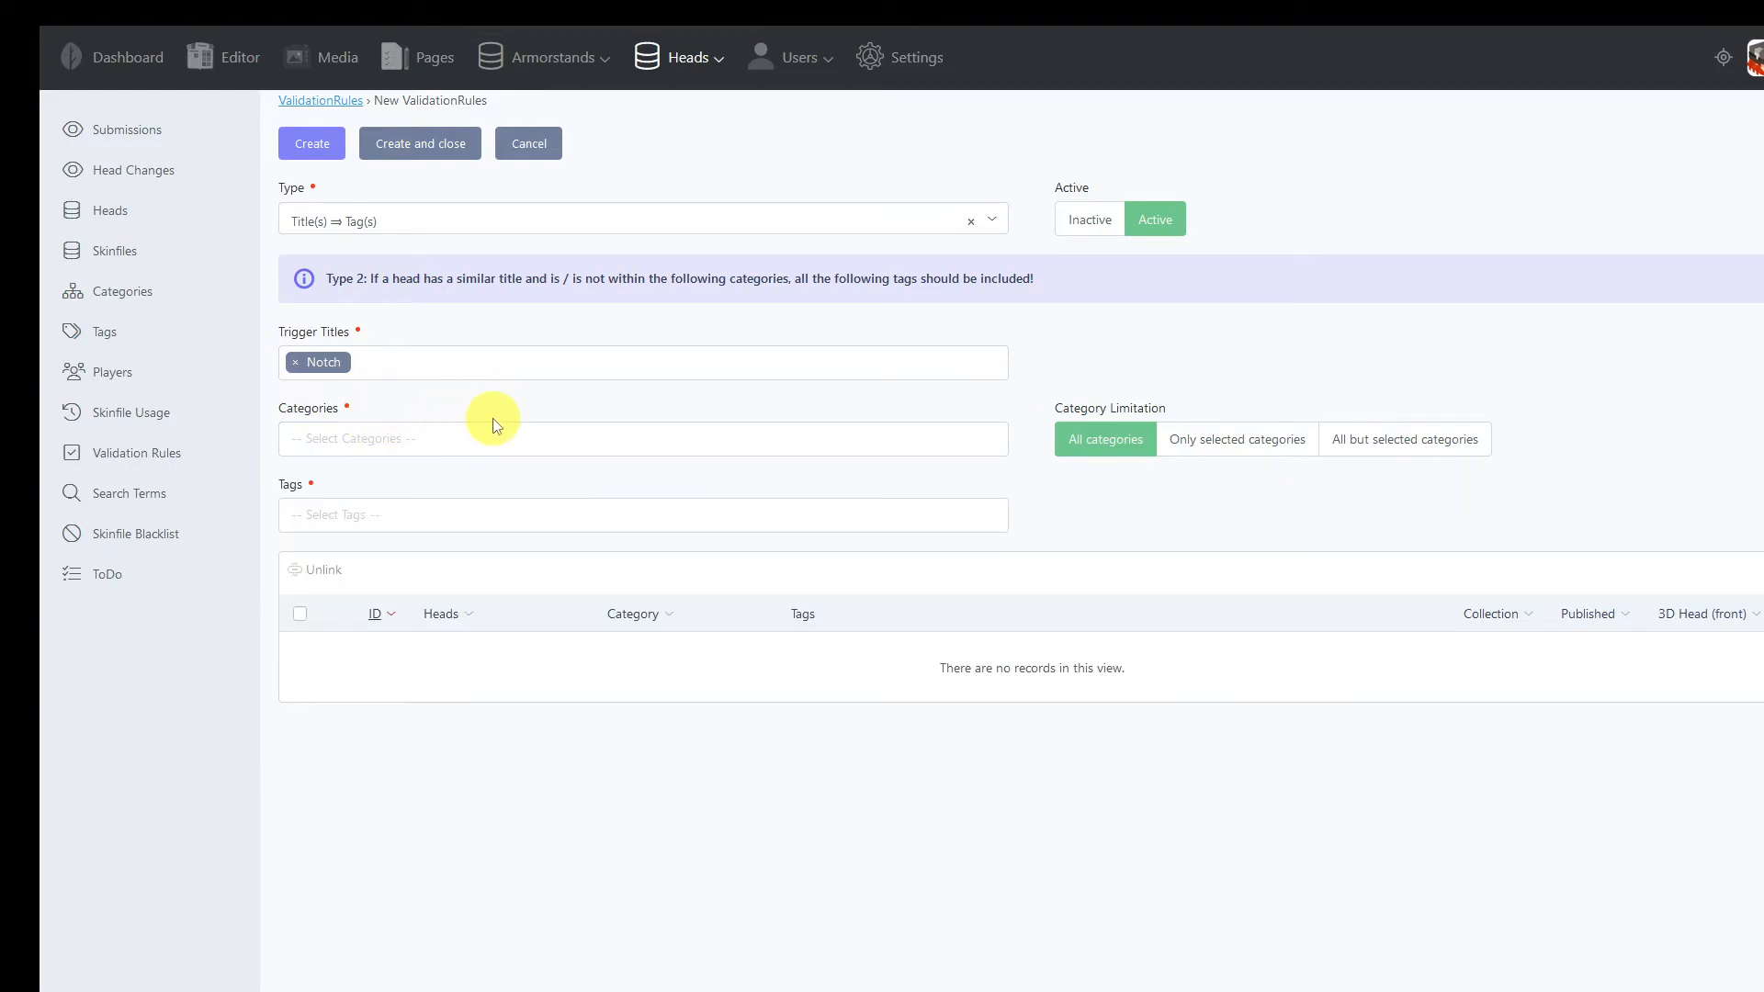
{"action": "left_click", "coordinate": [322, 151]}
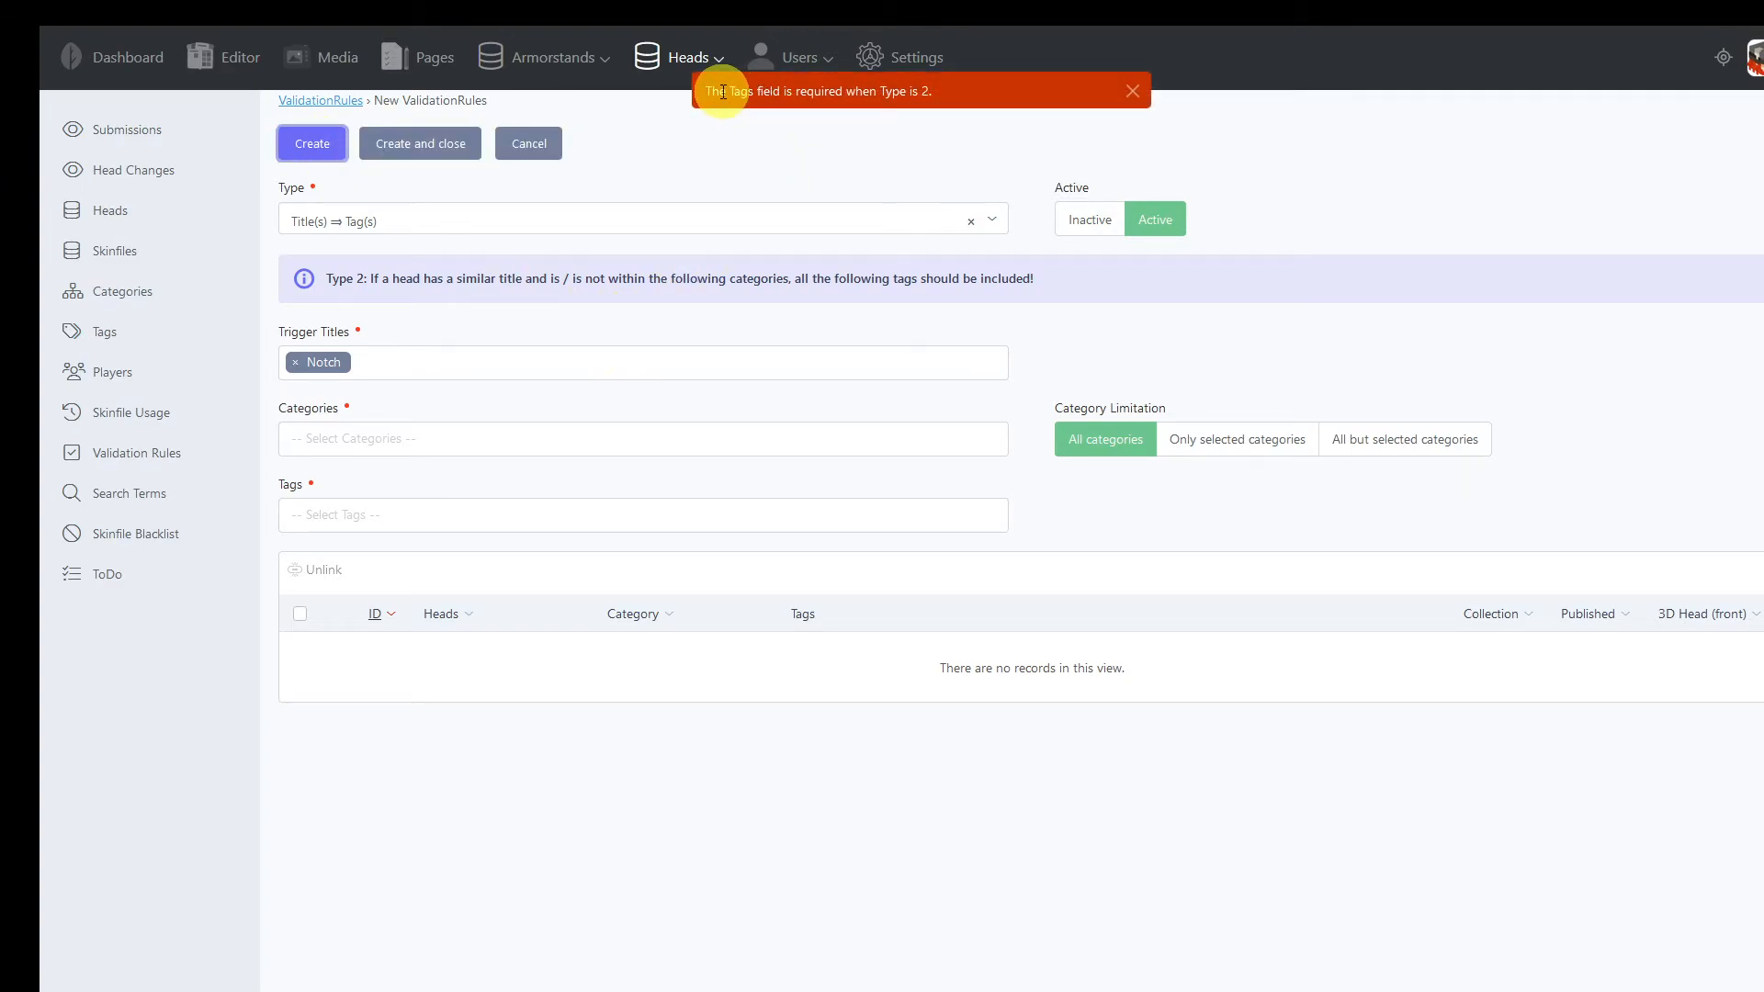
{"action": "left_click_drag", "start_coordinate": [722, 92], "coordinate": [920, 92]}
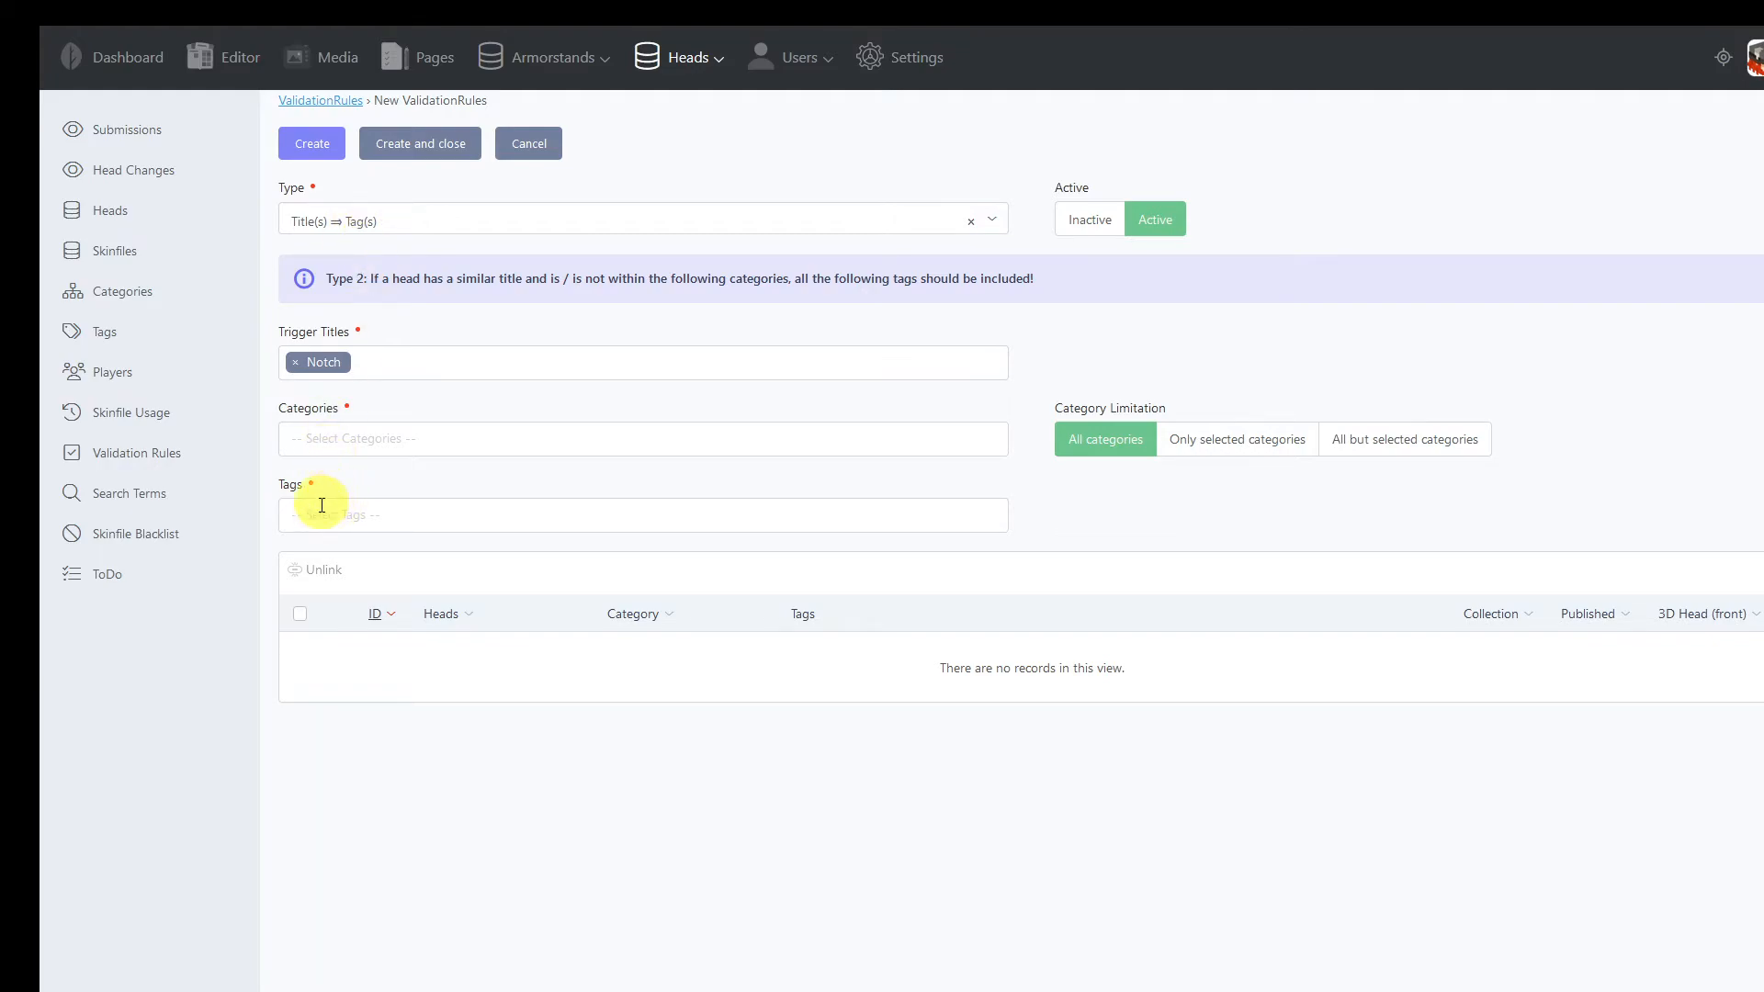
Add the tag 101 Dalmatians, limit the rule to only selected categories and try to create it without a category
{"action": "left_click", "coordinate": [348, 514]}
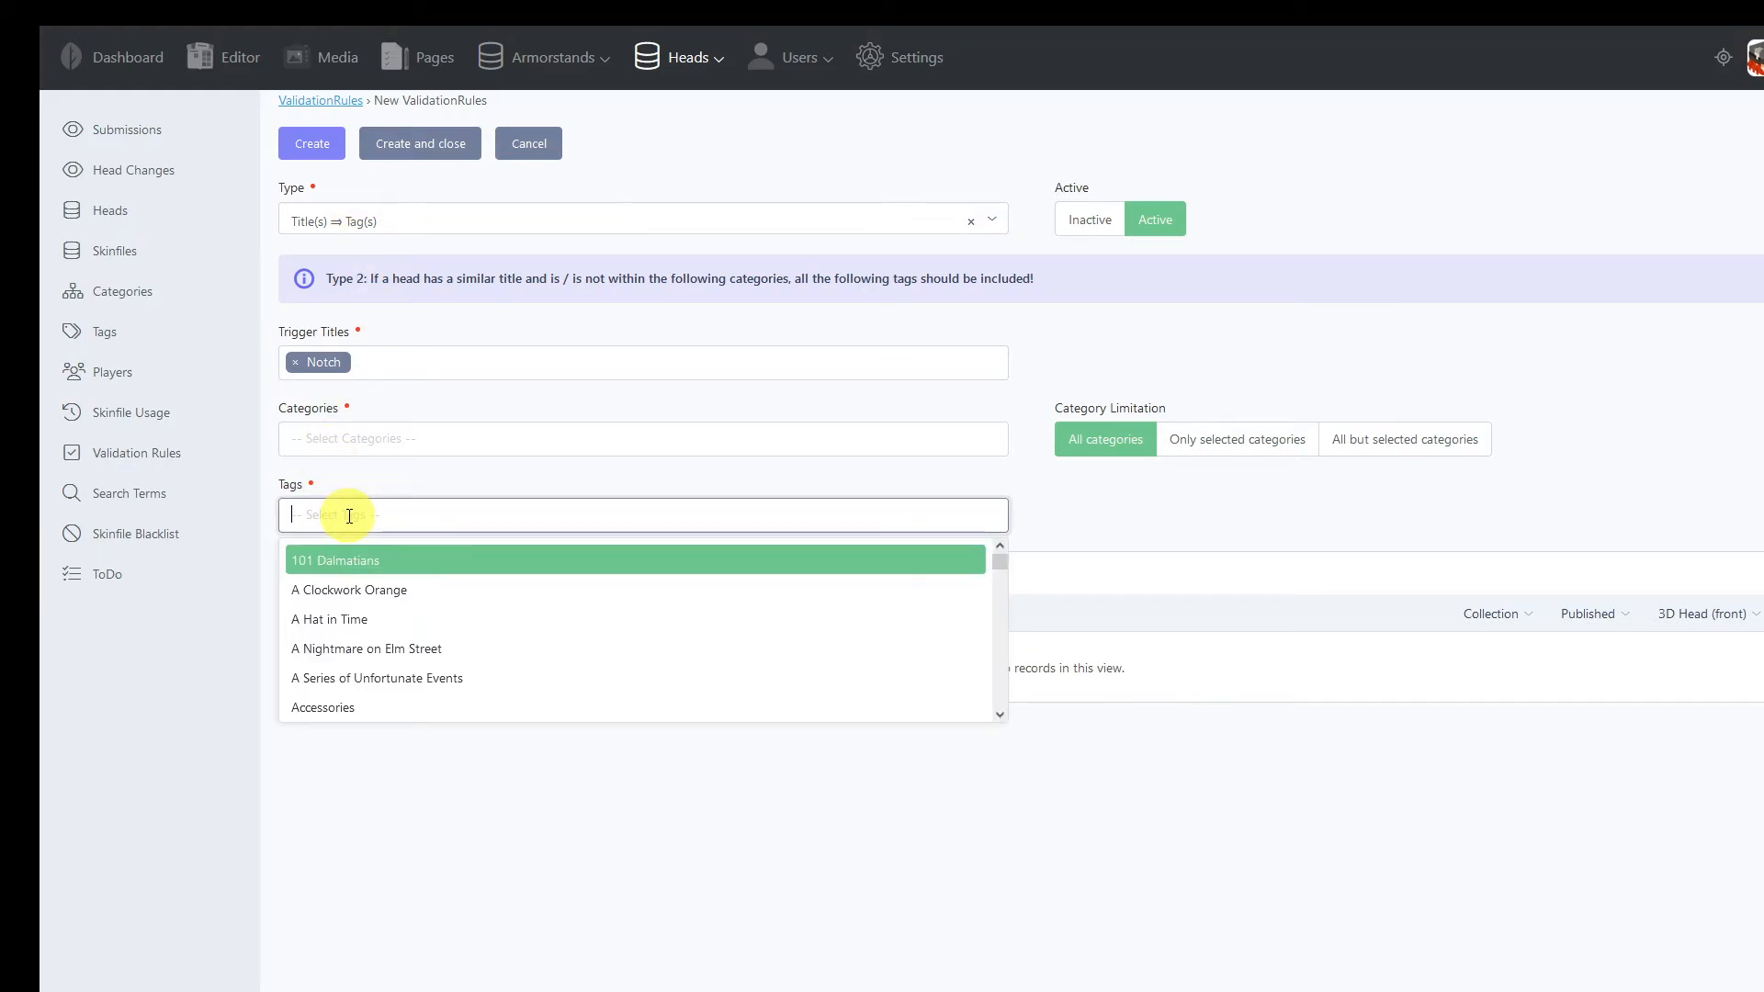
{"action": "left_click", "coordinate": [344, 561]}
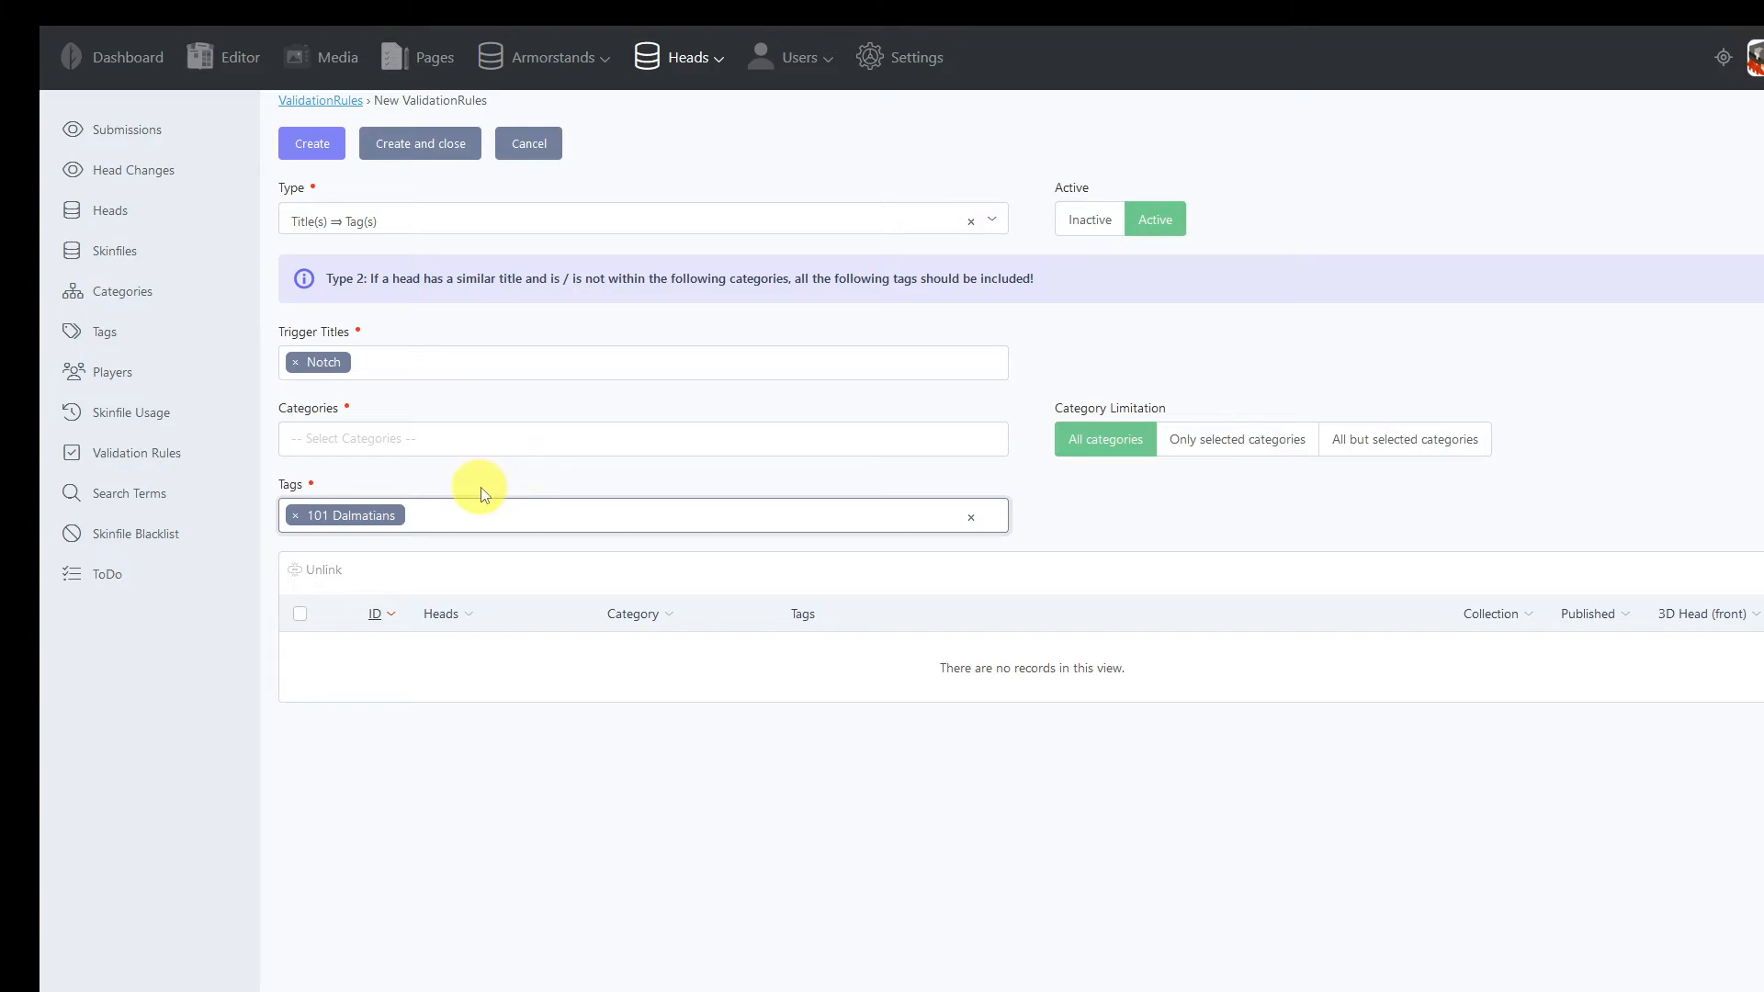
{"action": "left_click", "coordinate": [1231, 452]}
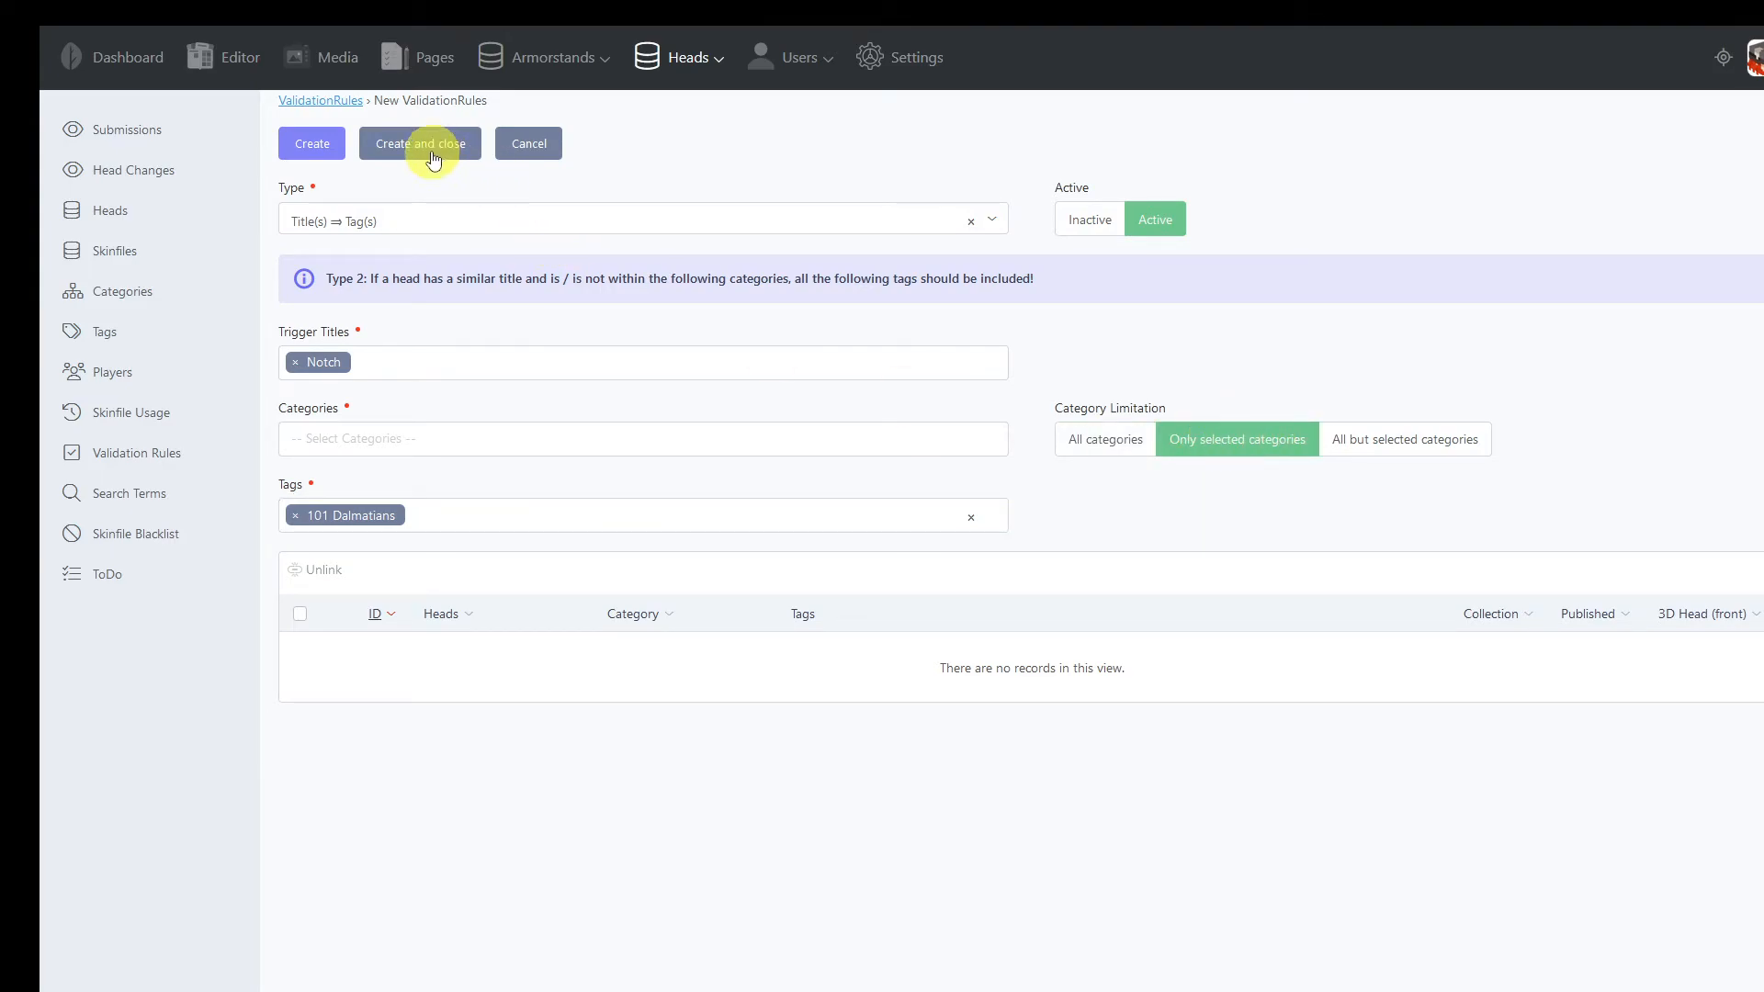
{"action": "left_click", "coordinate": [322, 147]}
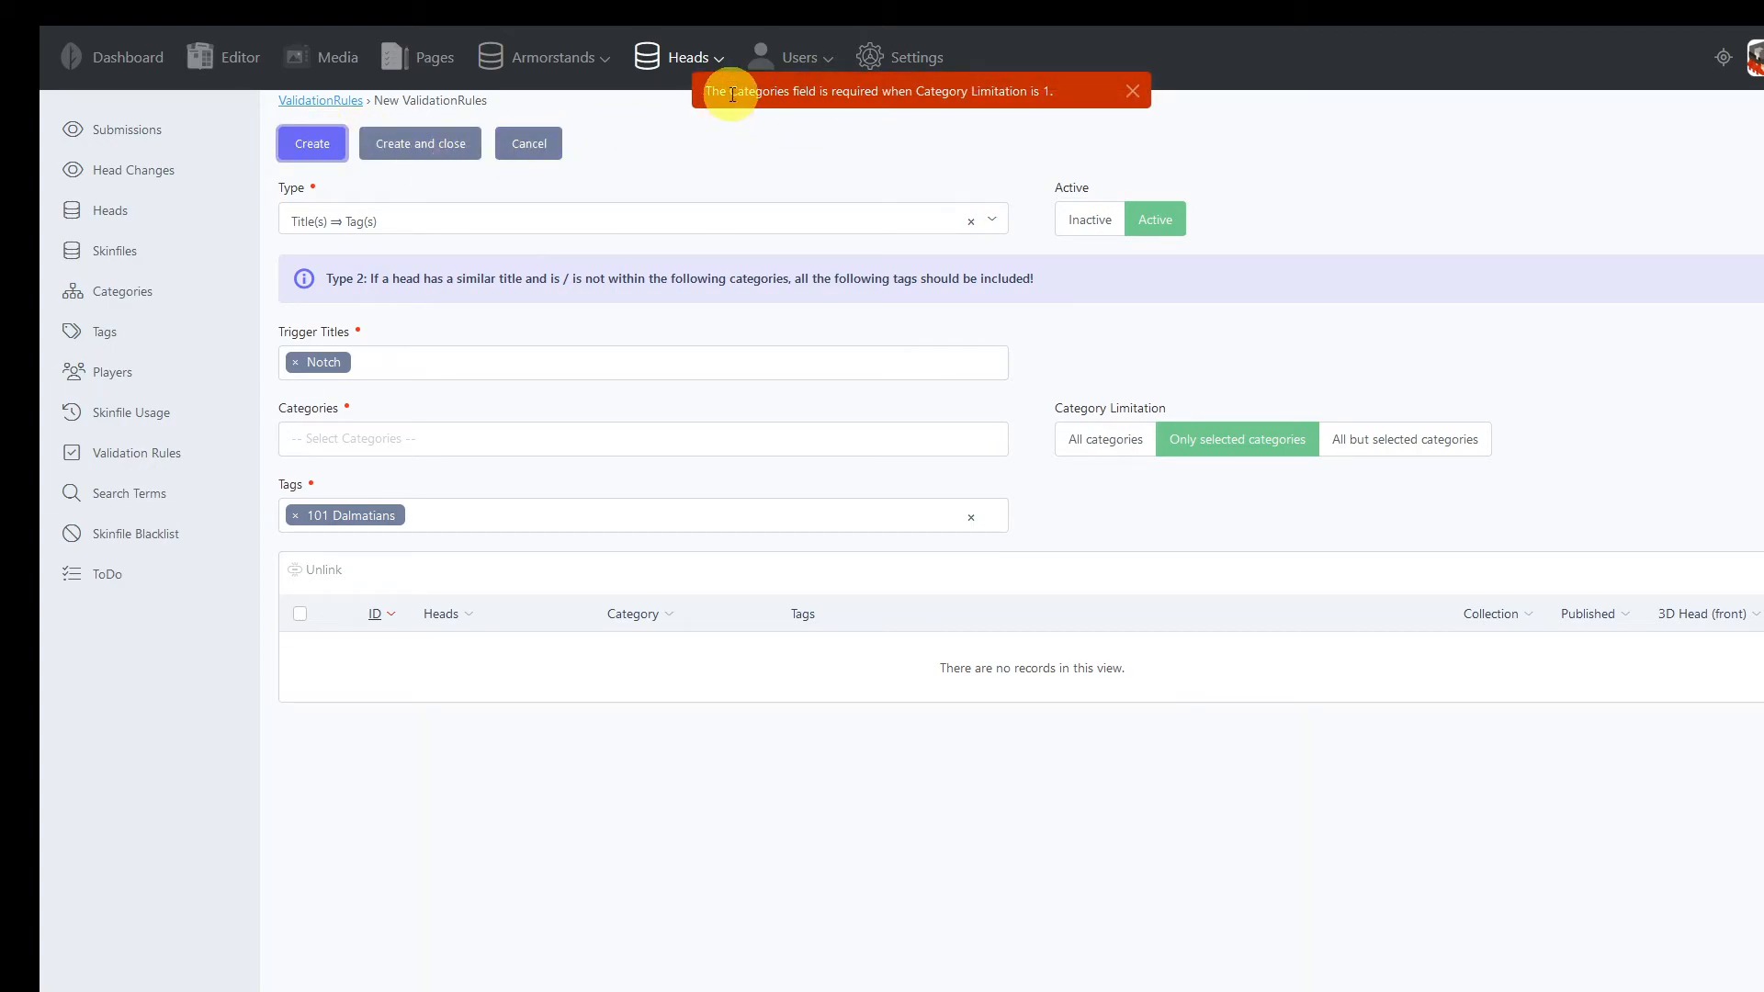
{"action": "left_click_drag", "start_coordinate": [732, 94], "coordinate": [925, 91]}
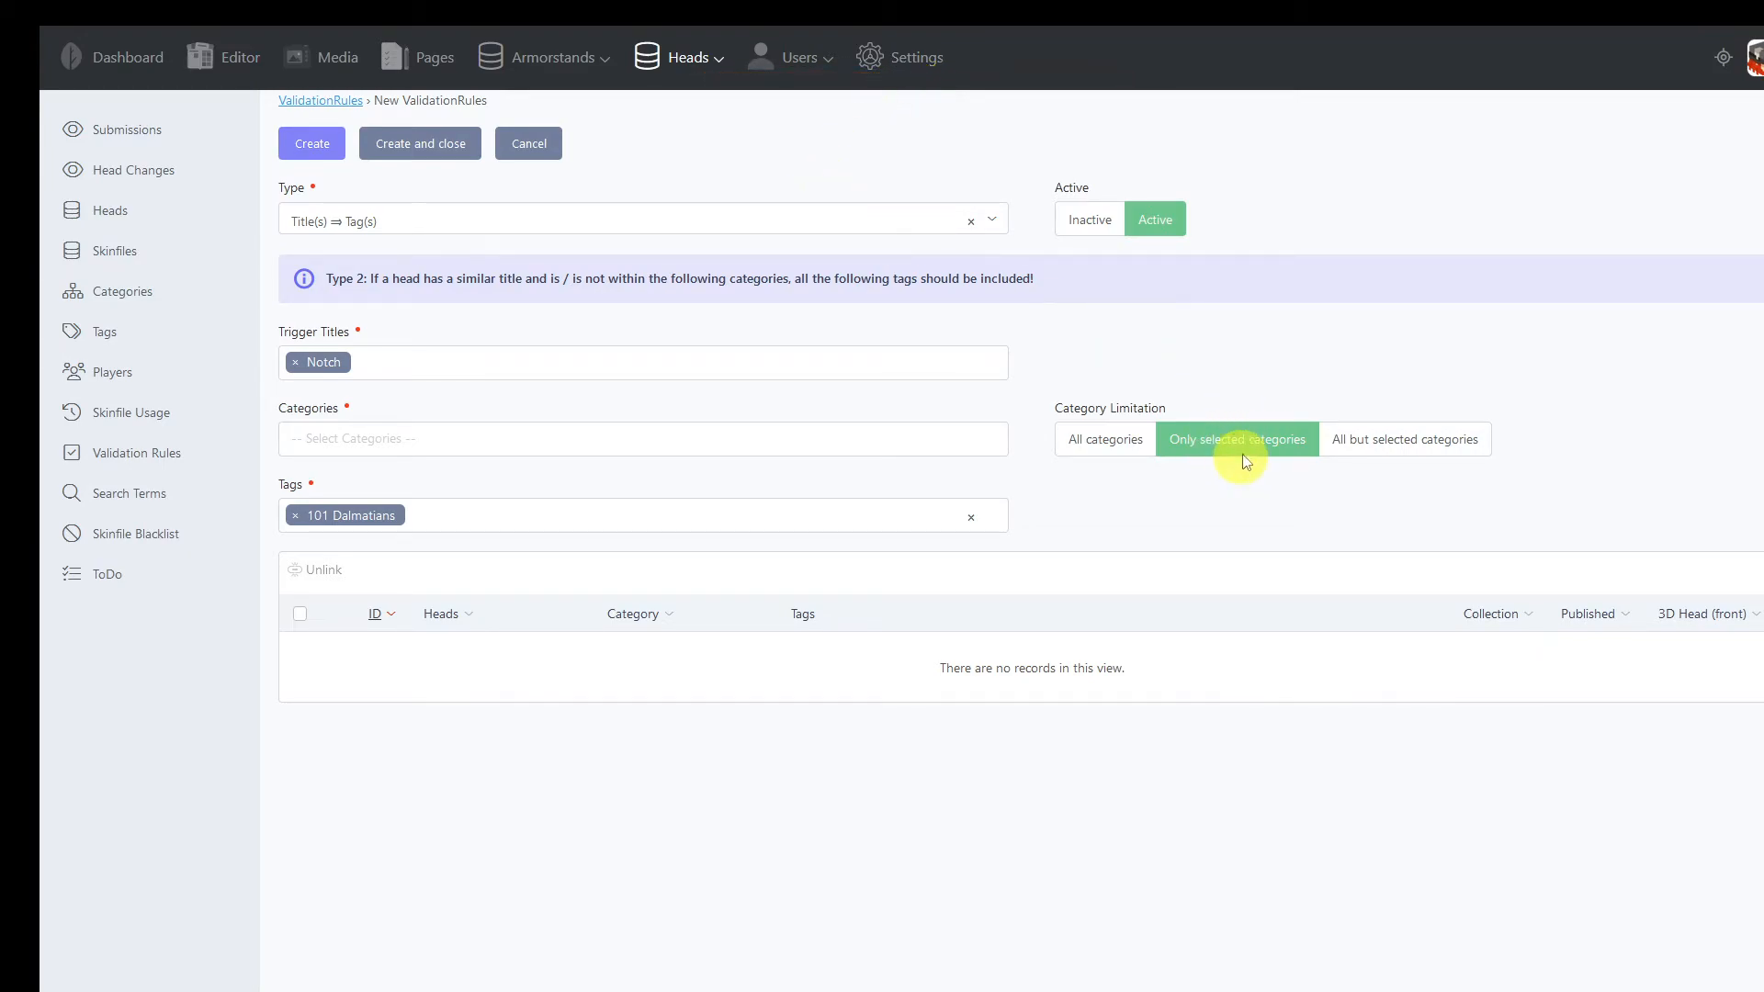
Choose Animals as the rule's category, then create and close the rule
{"action": "left_click", "coordinate": [469, 448]}
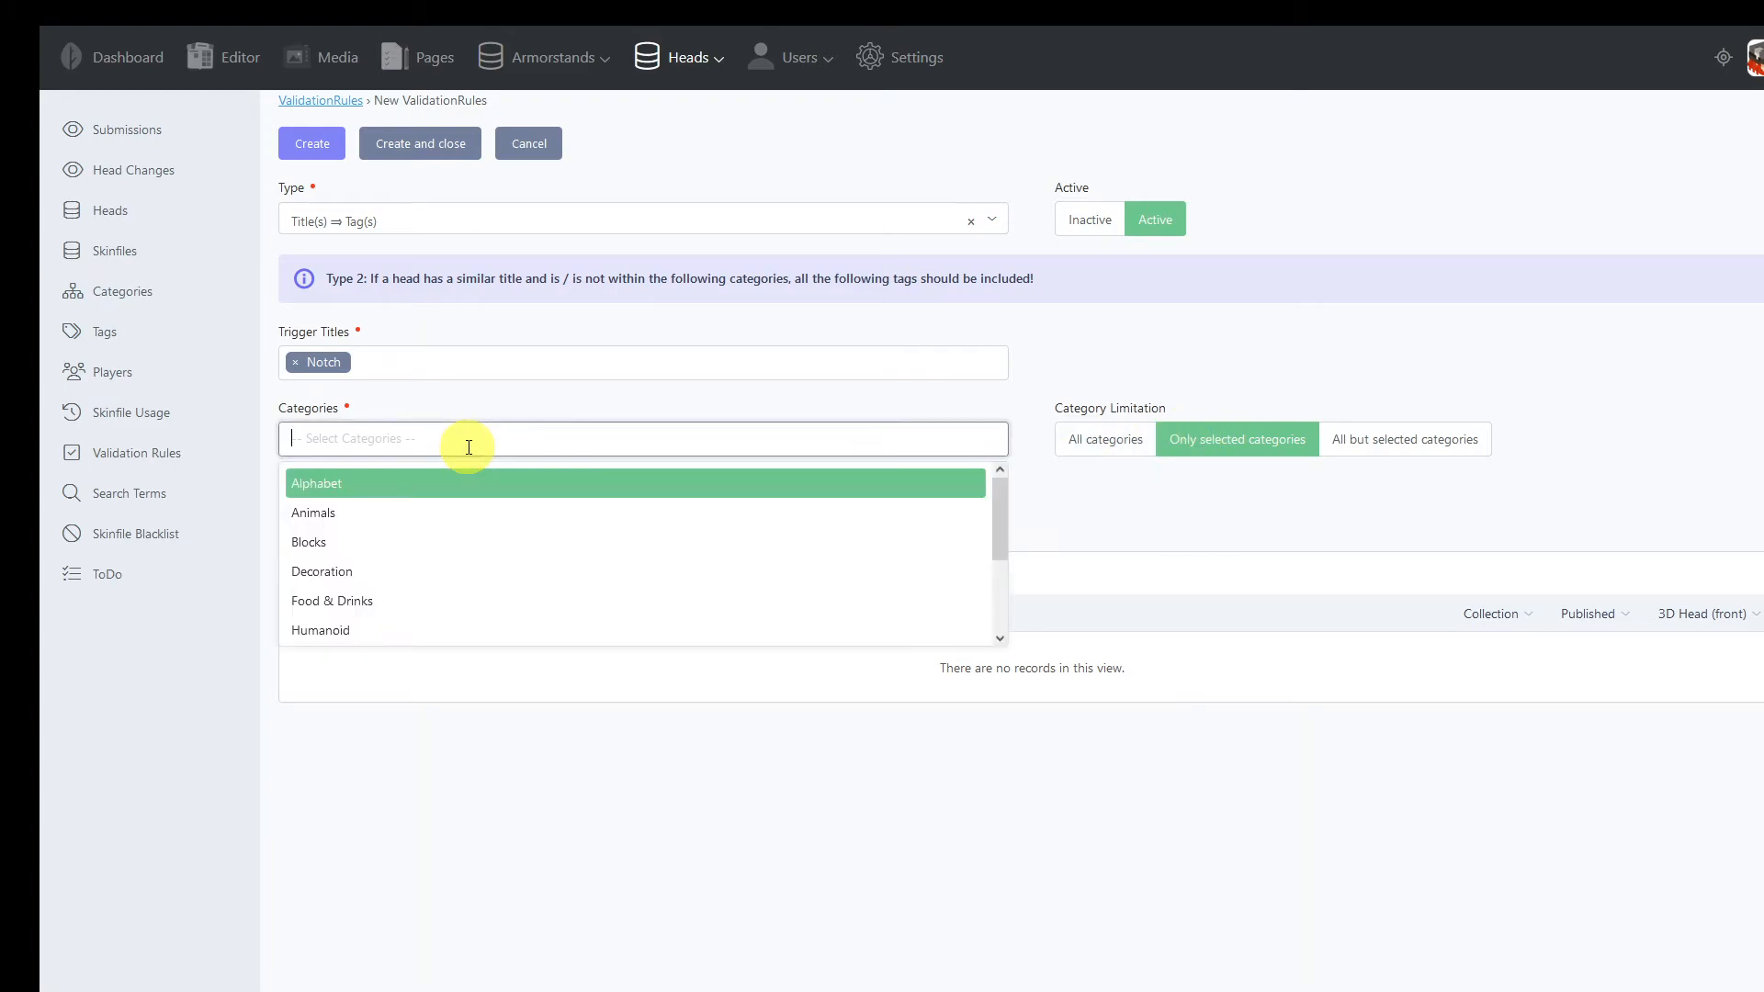
{"action": "left_click", "coordinate": [390, 514]}
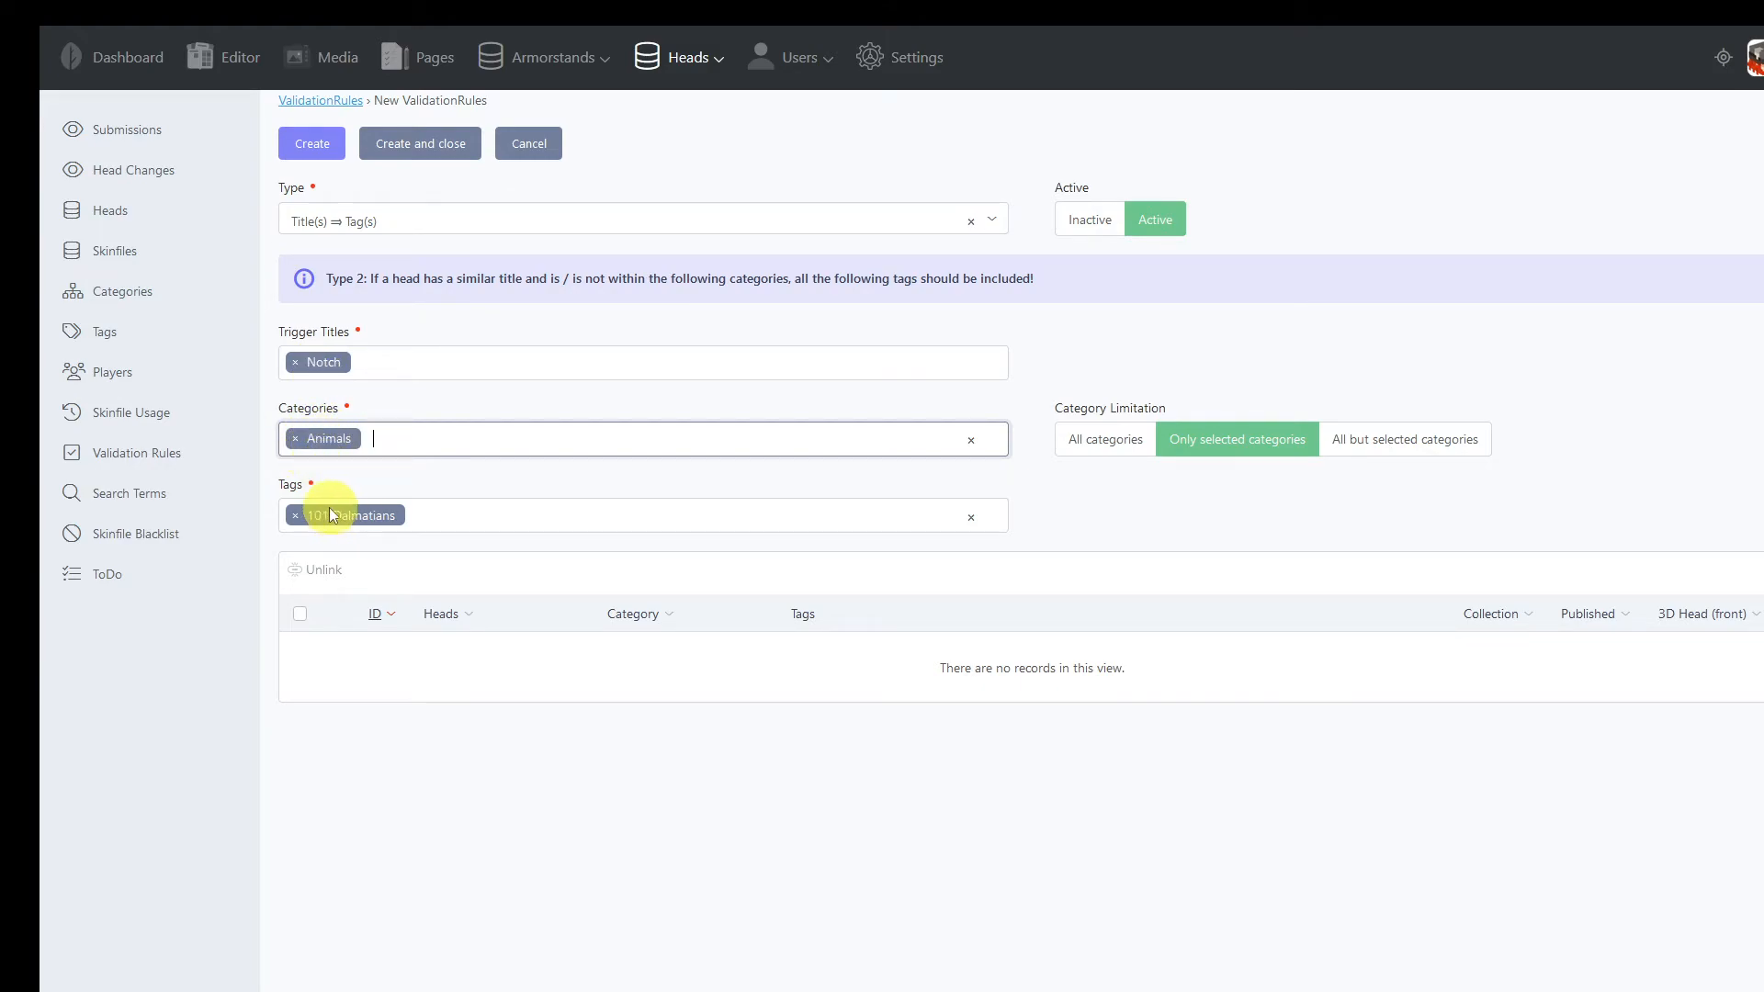
{"action": "left_click", "coordinate": [447, 158]}
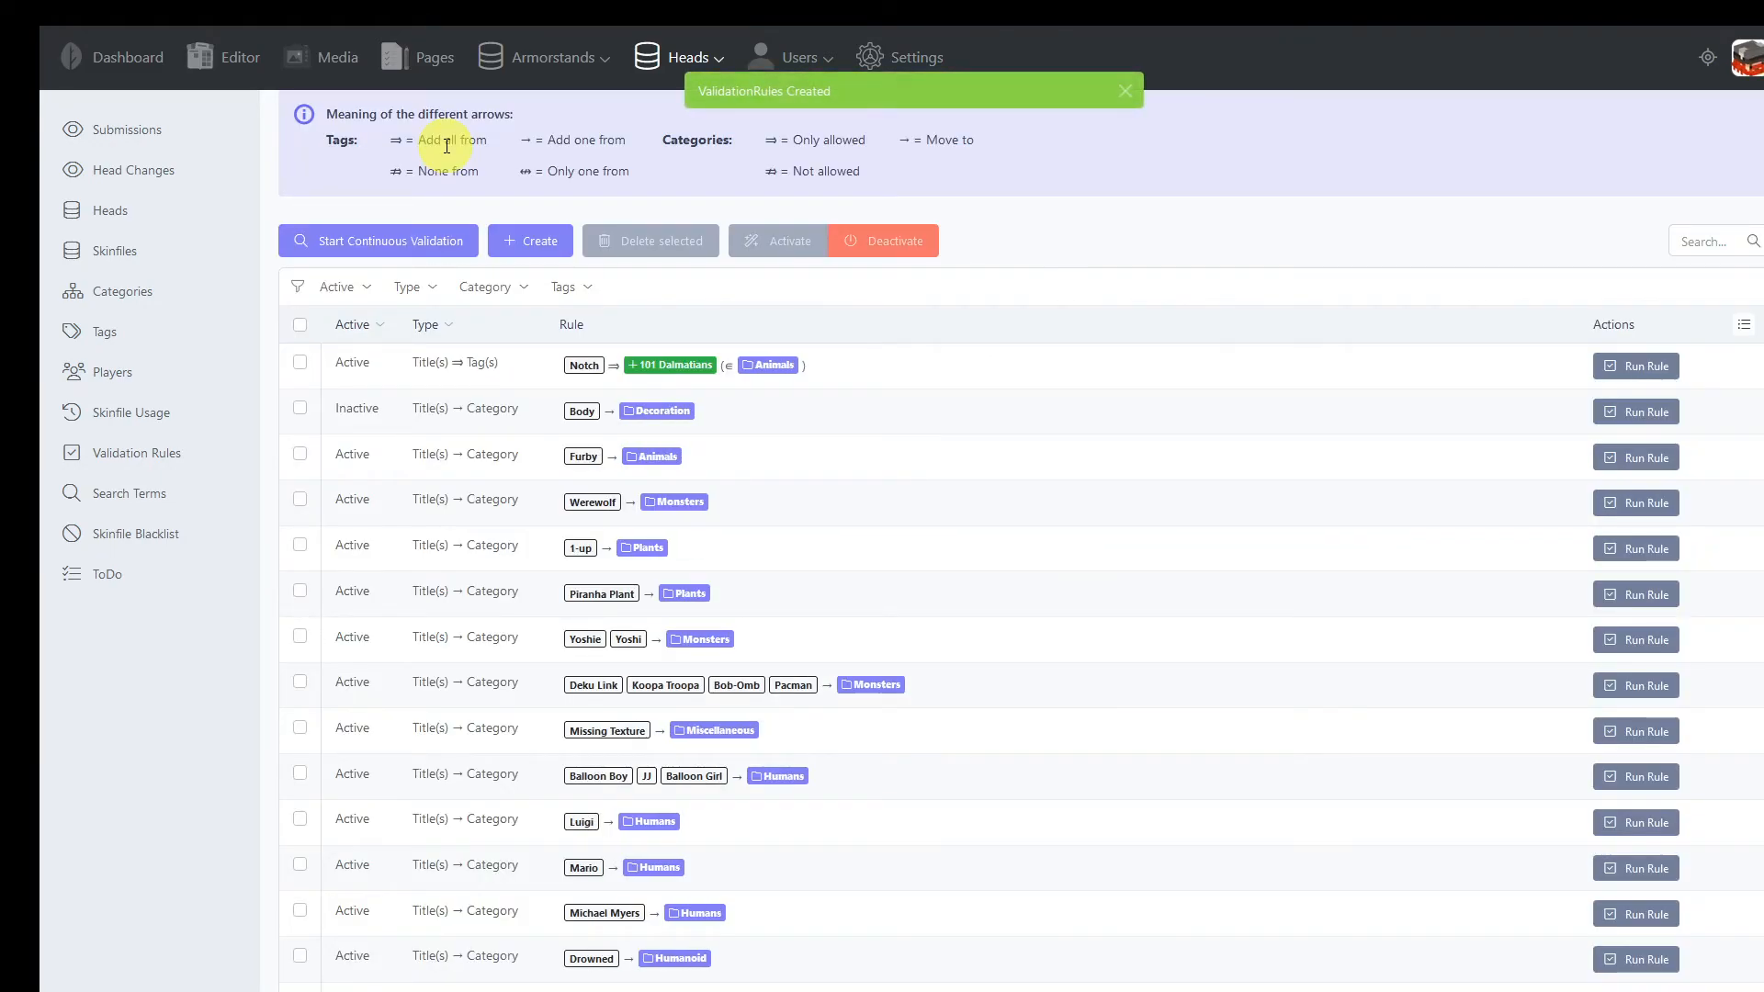
Run validation on the Notch submission in the submissions list
{"action": "left_click", "coordinate": [130, 140]}
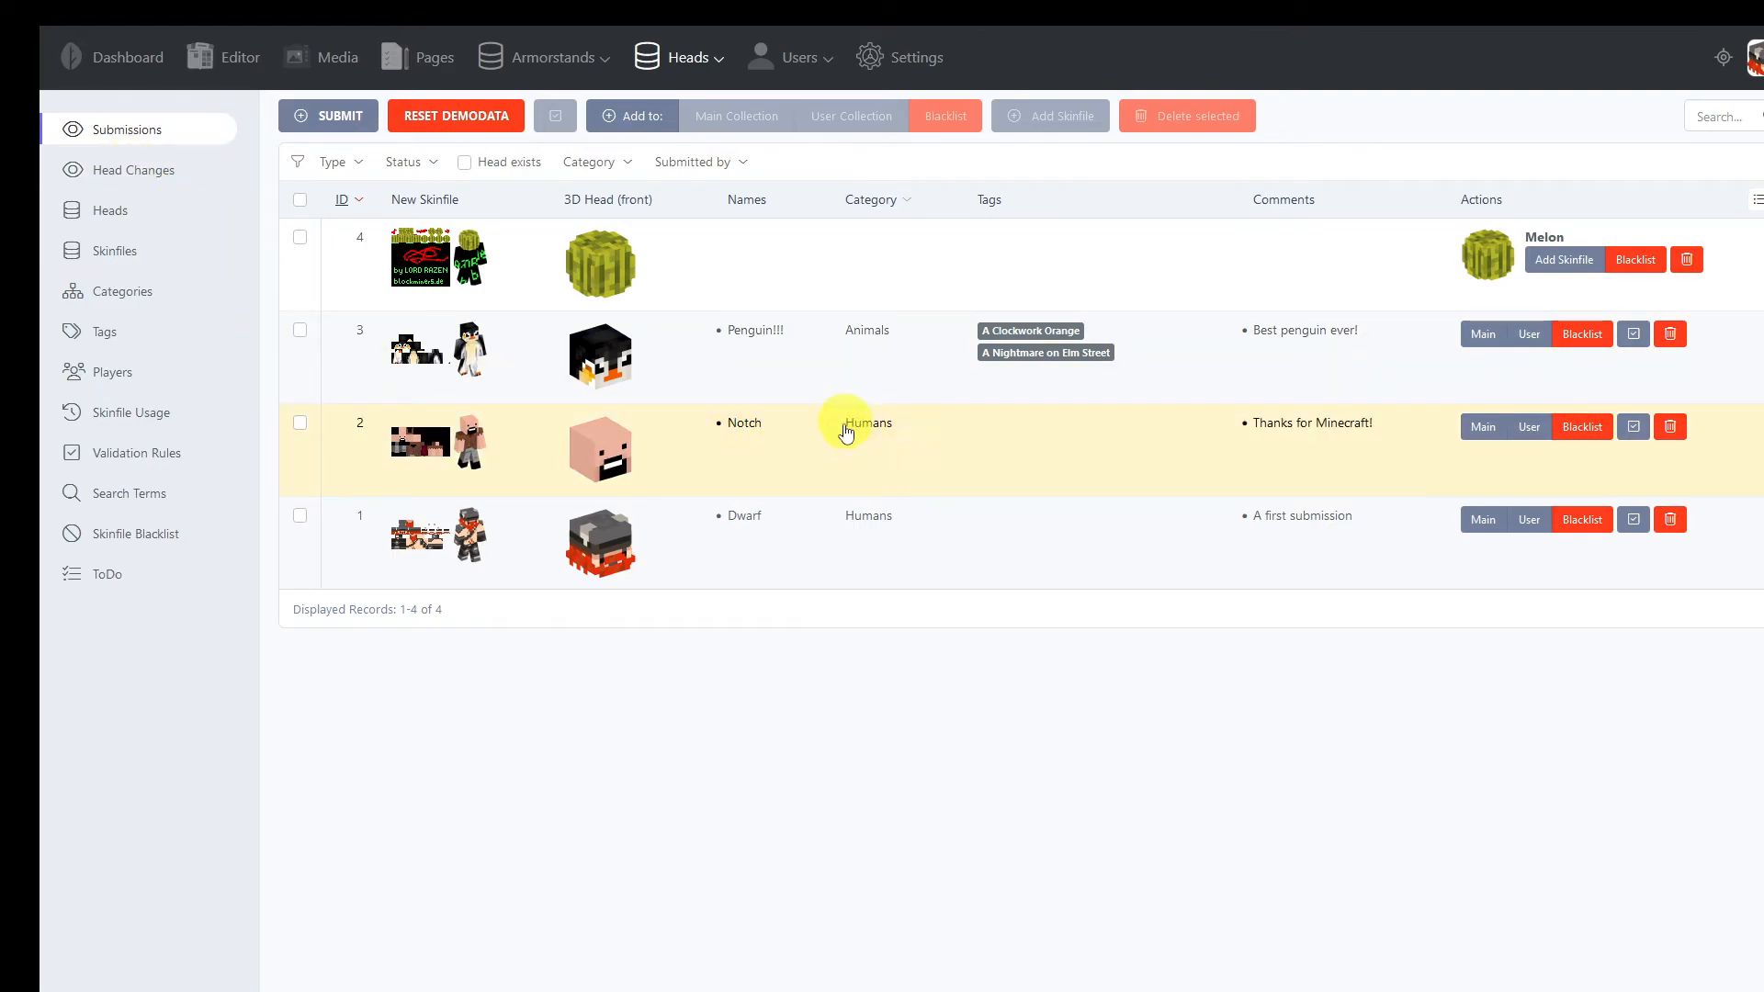
{"action": "left_click", "coordinate": [1634, 430]}
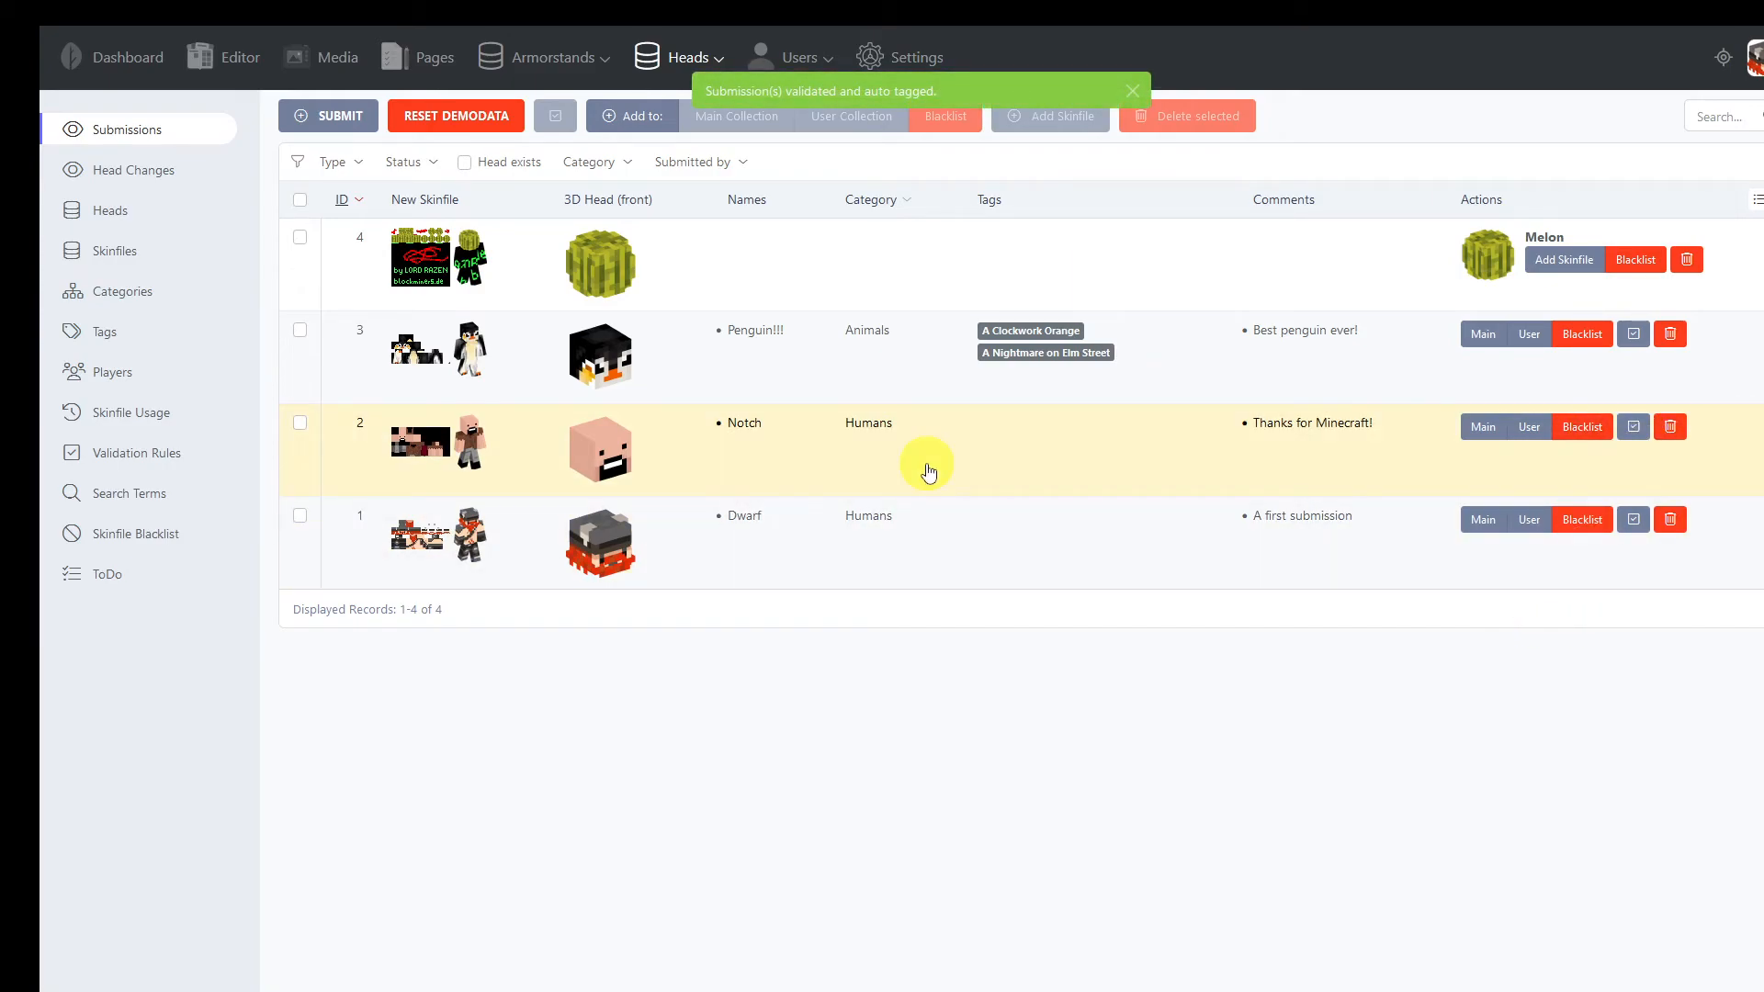
Edit the Notch validation rule to replace the Animals category with Humans, then save and close it
{"action": "left_click", "coordinate": [152, 458]}
{"action": "left_click", "coordinate": [496, 363]}
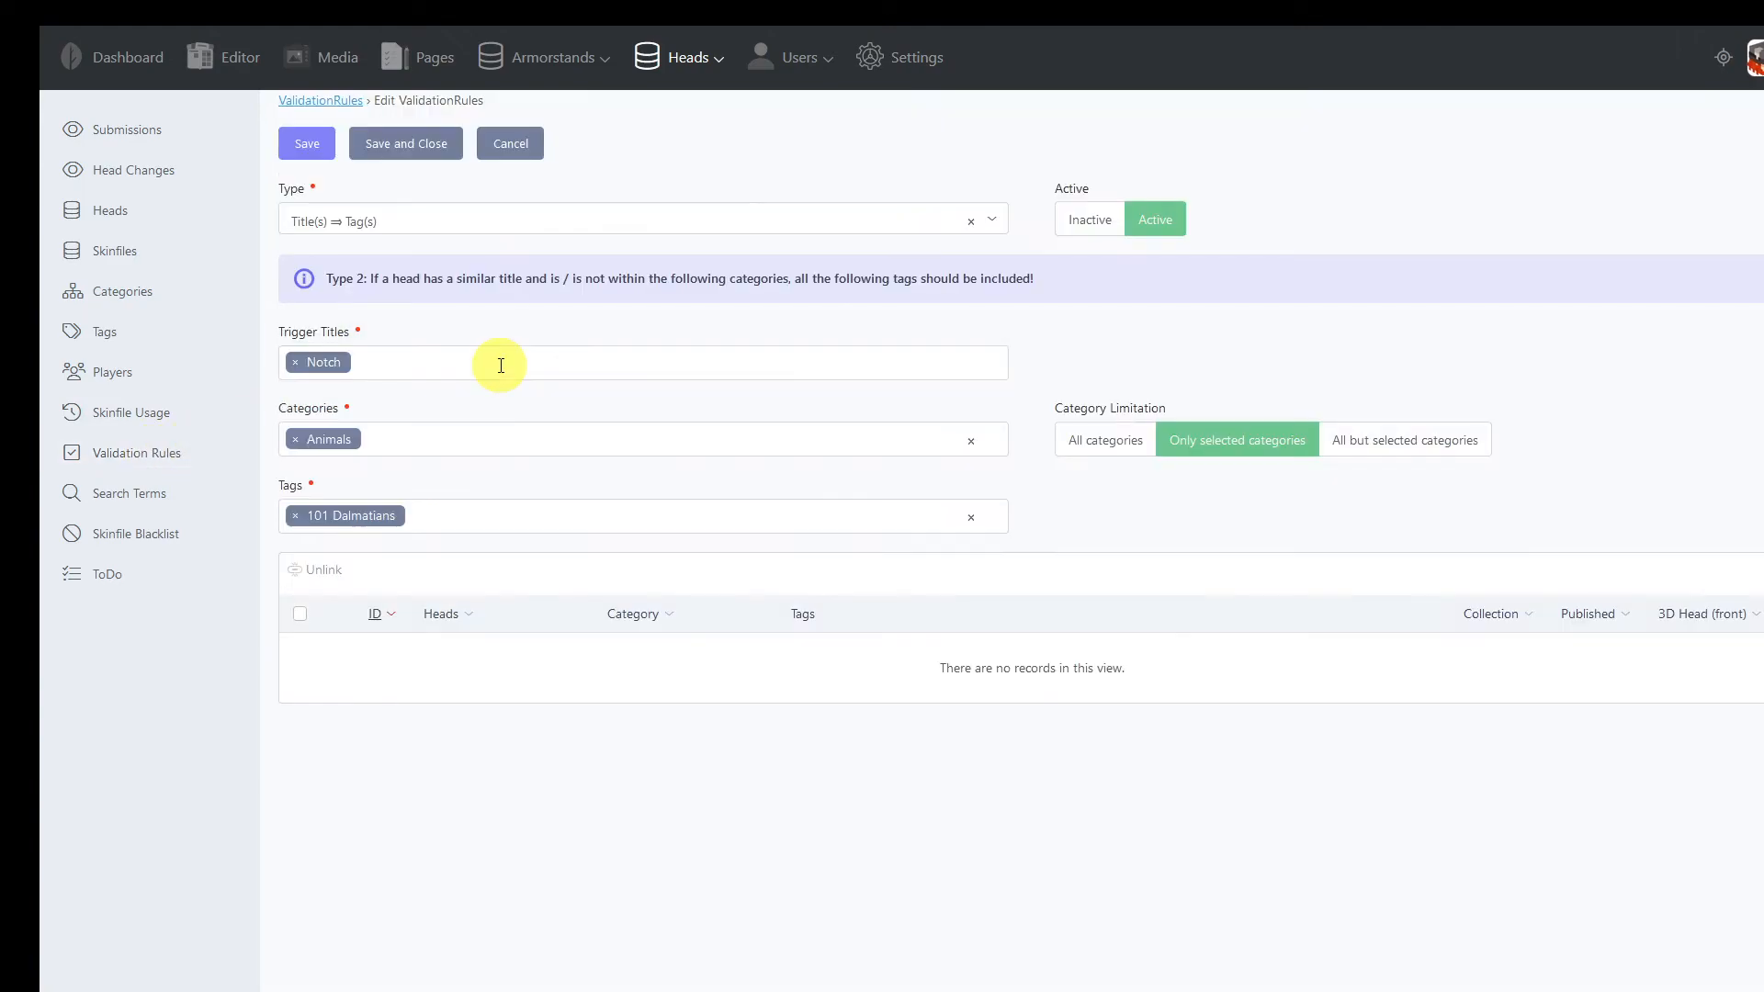
{"action": "left_click", "coordinate": [295, 439]}
{"action": "left_click", "coordinate": [307, 439]}
{"action": "left_click", "coordinate": [339, 441]}
{"action": "scroll", "coordinate": [349, 574], "scroll_direction": "down", "scroll_amount": 1}
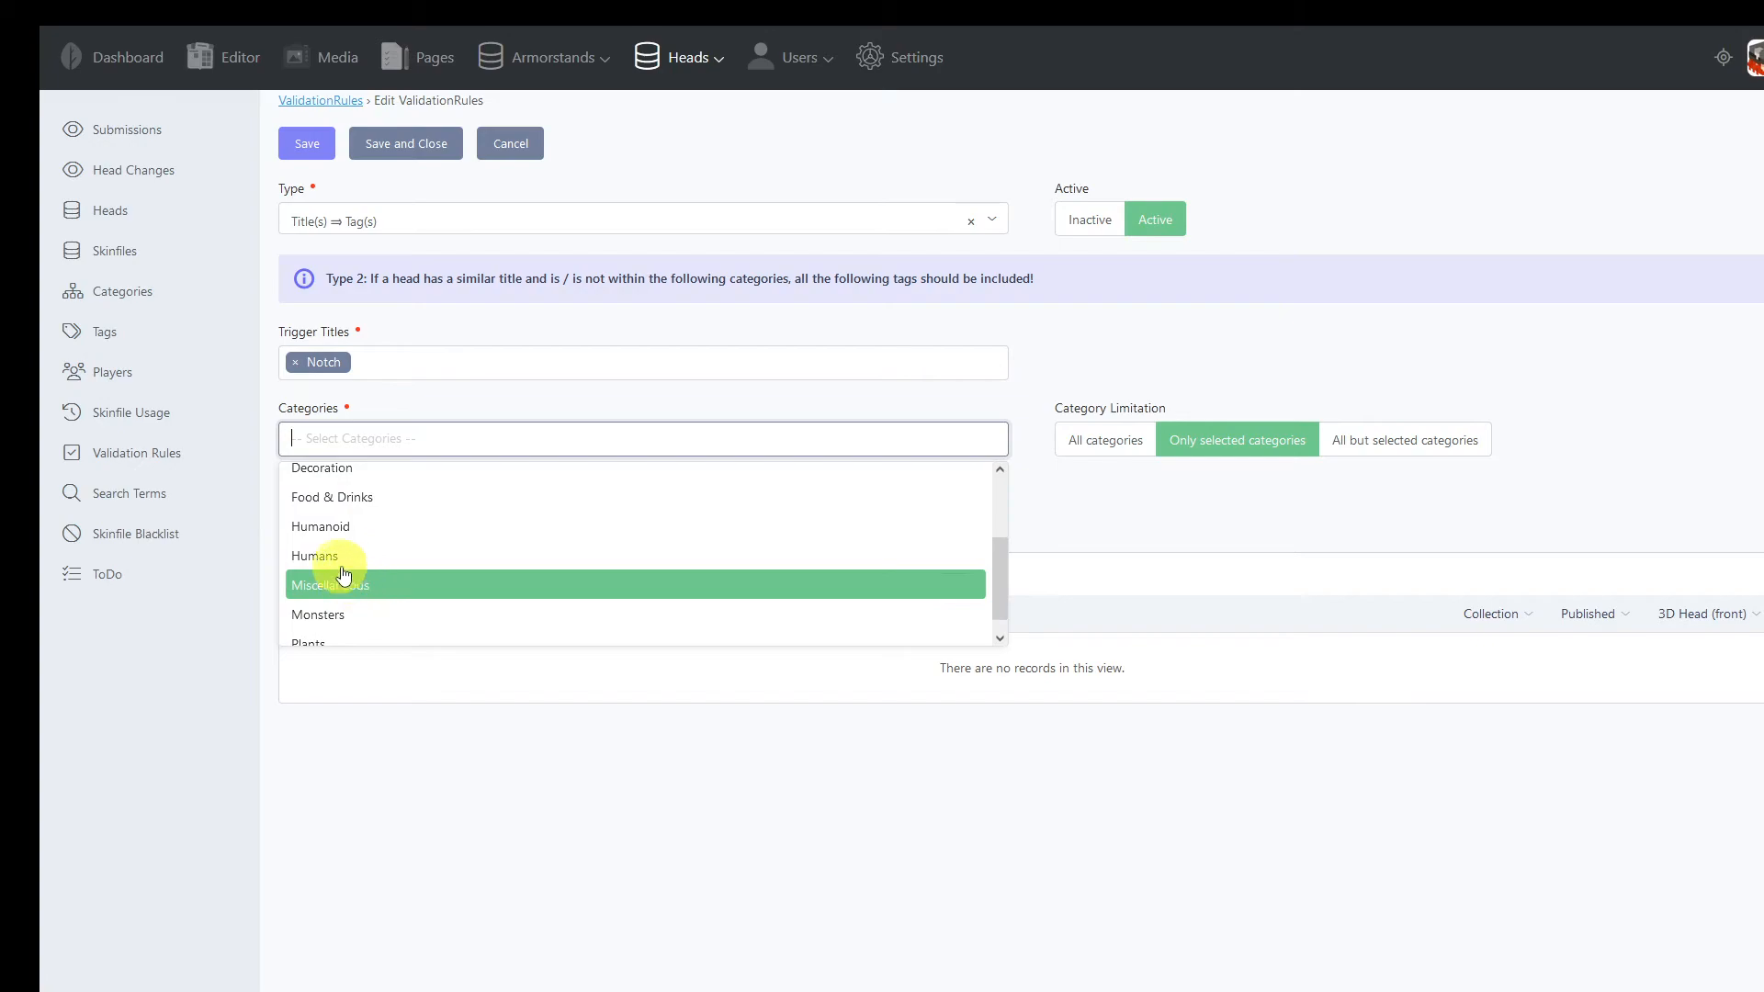
{"action": "left_click", "coordinate": [349, 581]}
{"action": "left_click", "coordinate": [414, 143]}
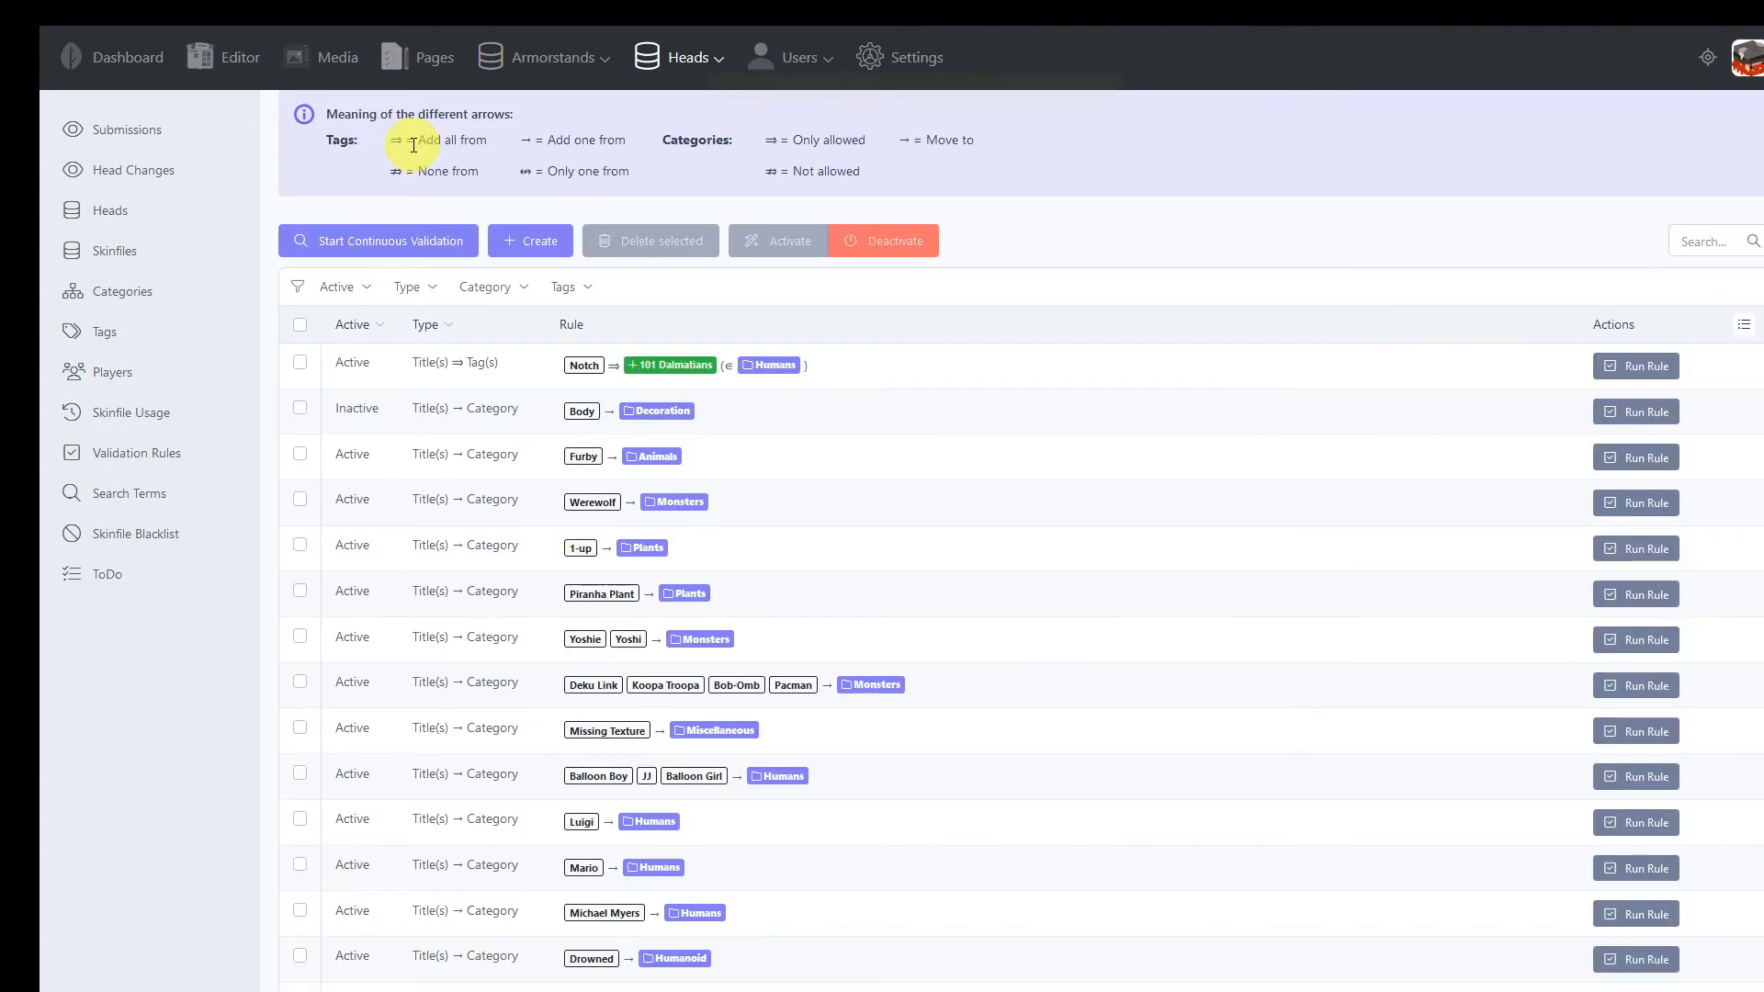
Validate the Notch submission again with the edited rule
{"action": "left_click", "coordinate": [113, 133]}
{"action": "left_click", "coordinate": [1633, 426]}
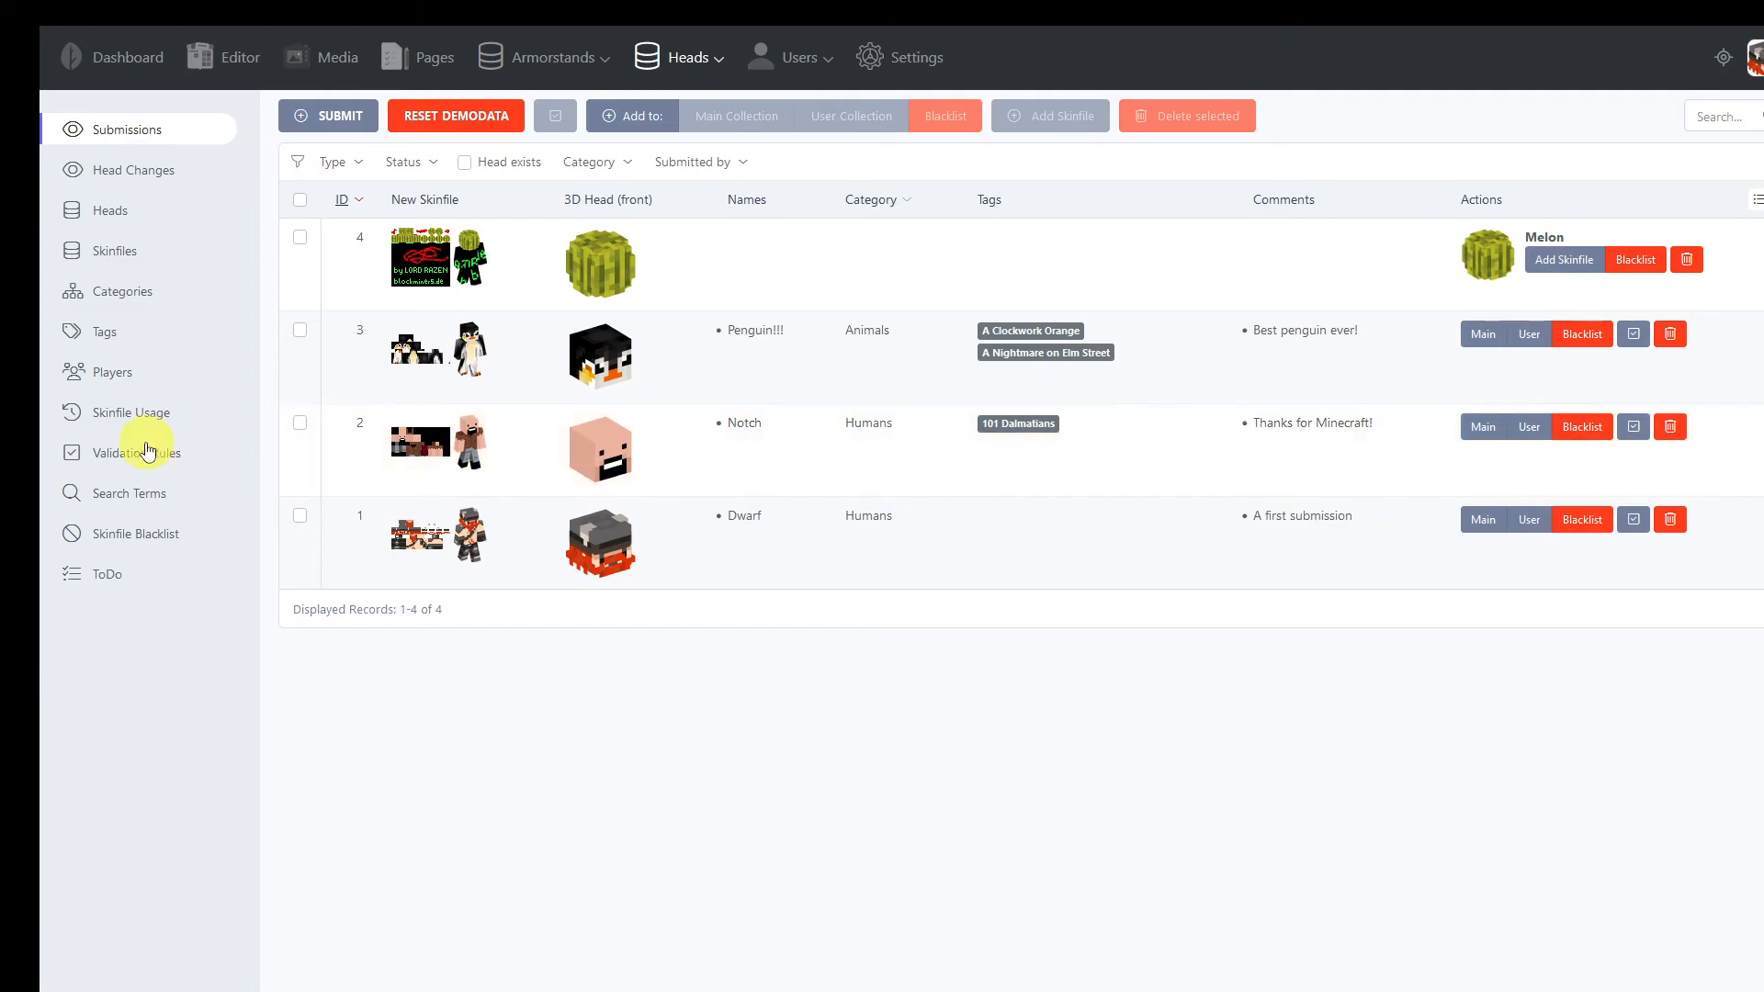
Review the list of validation rules and return to the submissions
{"action": "left_click", "coordinate": [125, 467]}
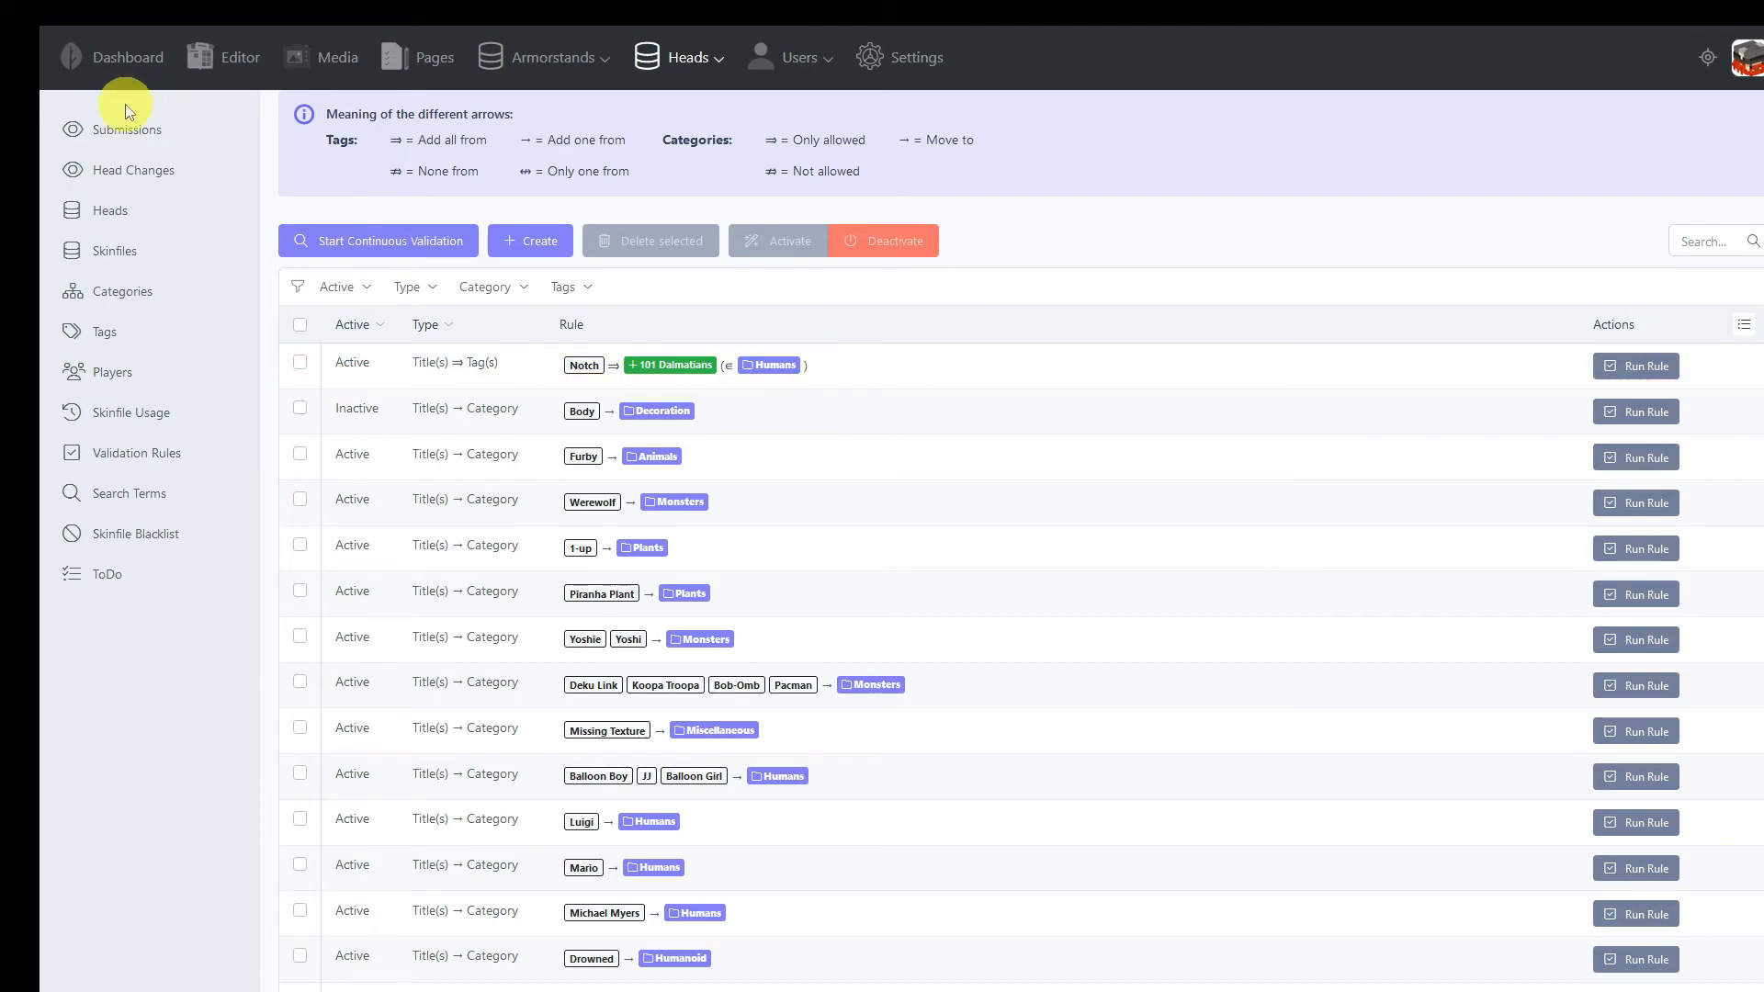
{"action": "left_click", "coordinate": [131, 133]}
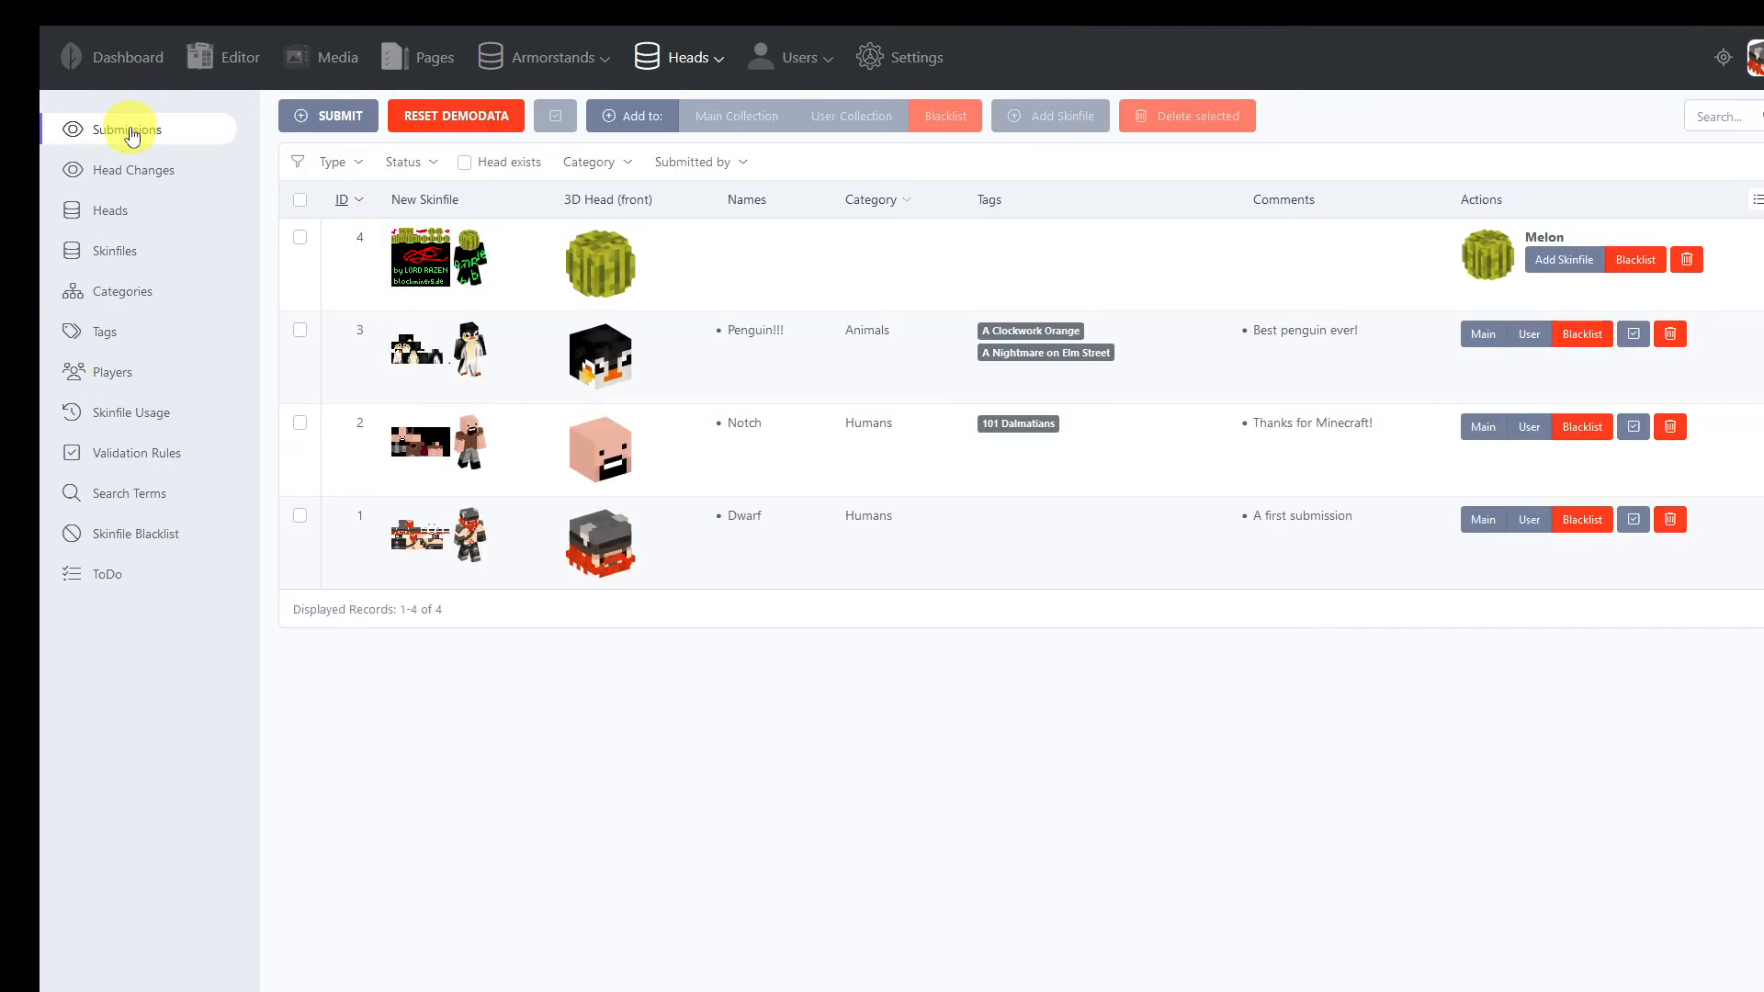
Add a submission by playername, using Tester as both the playername and the head name, and submit it
{"action": "left_click", "coordinate": [322, 116]}
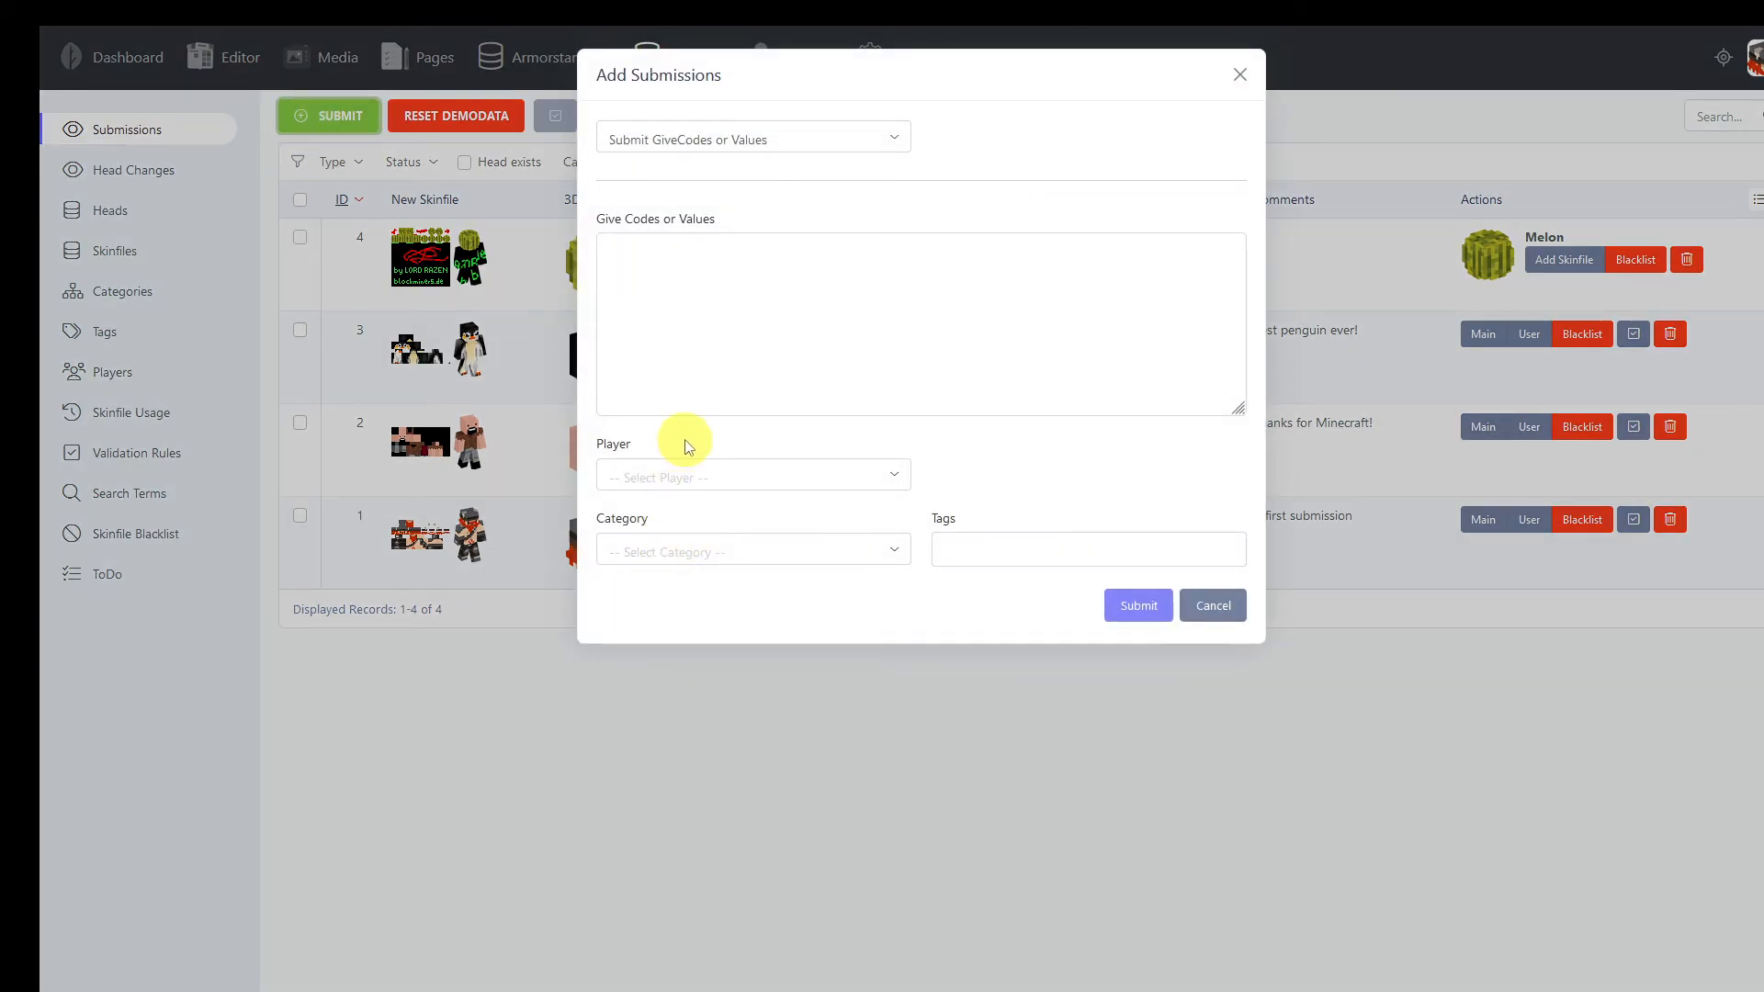
{"action": "left_click", "coordinate": [691, 143]}
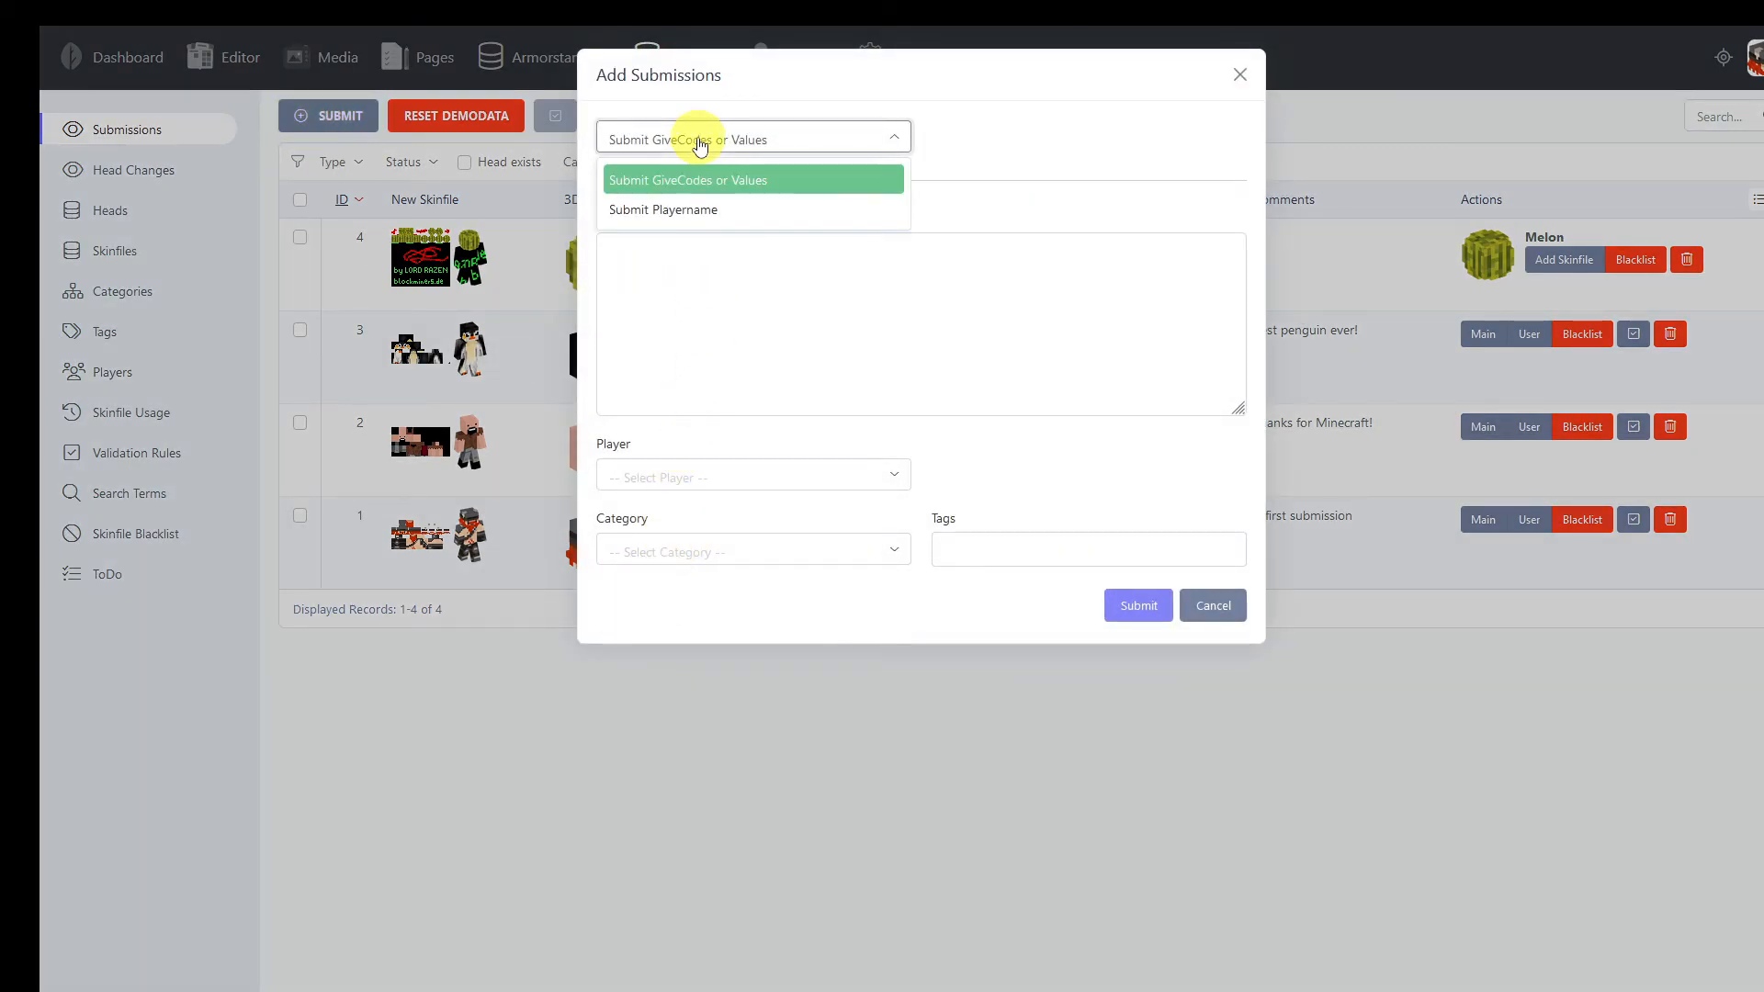
{"action": "left_click", "coordinate": [702, 210]}
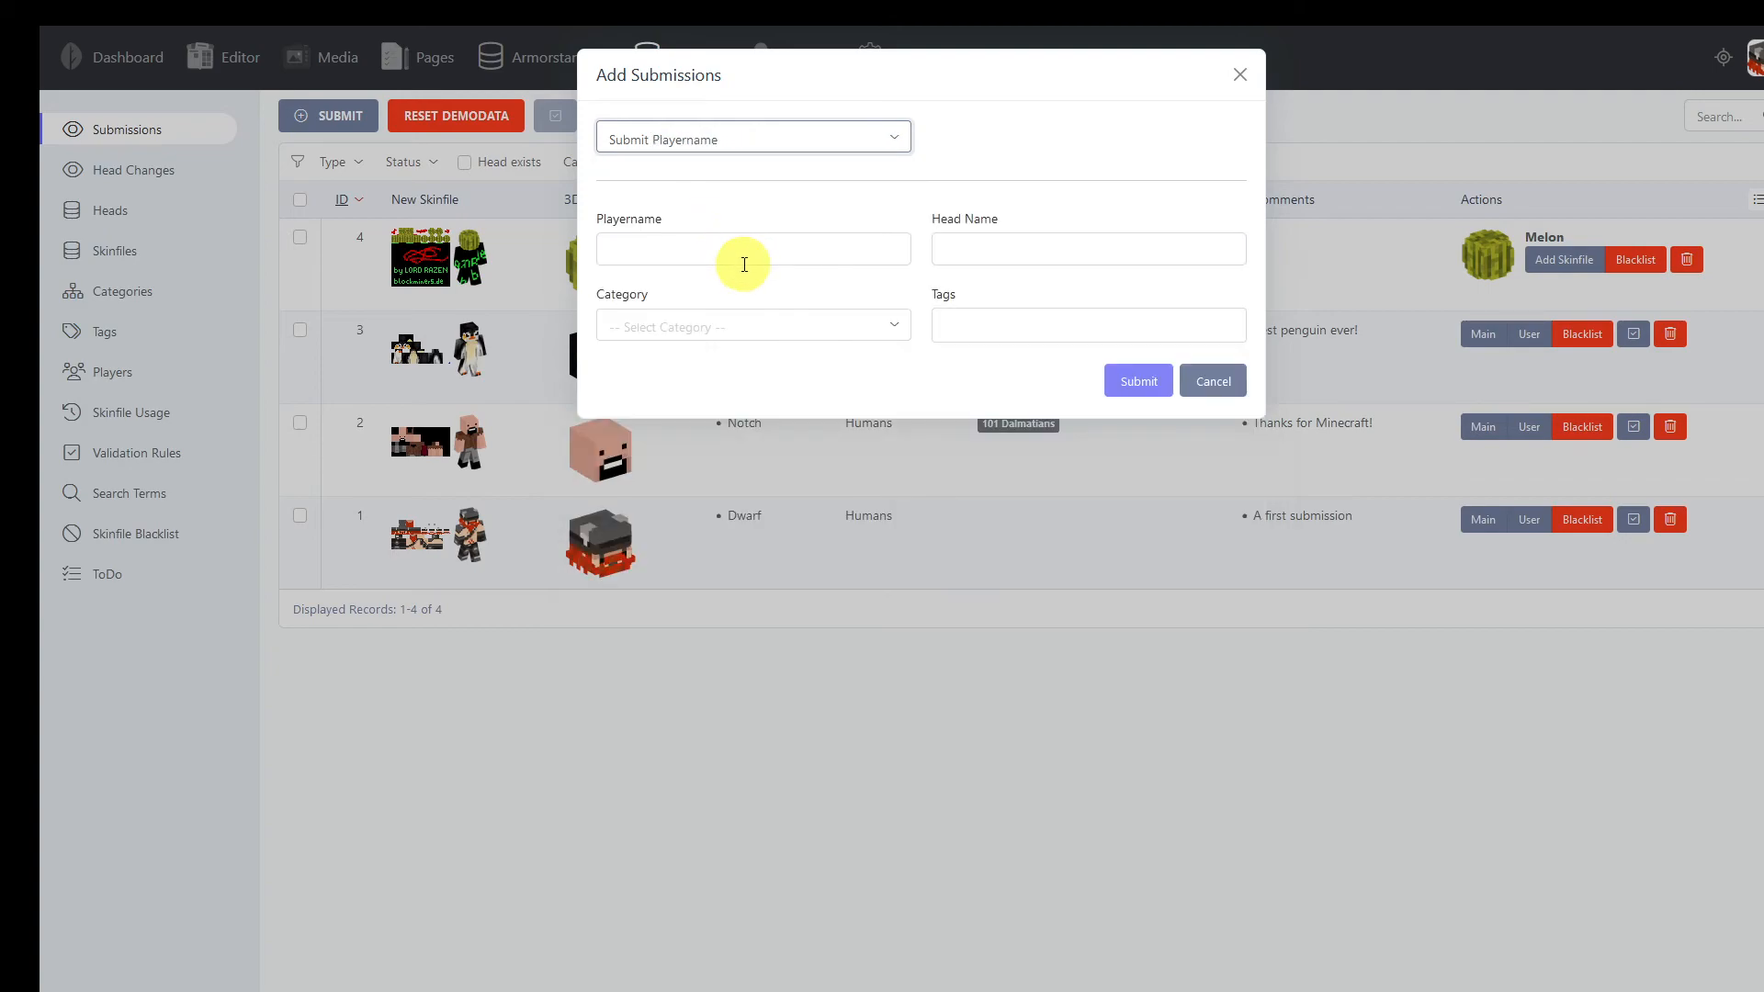
{"action": "left_click", "coordinate": [704, 243]}
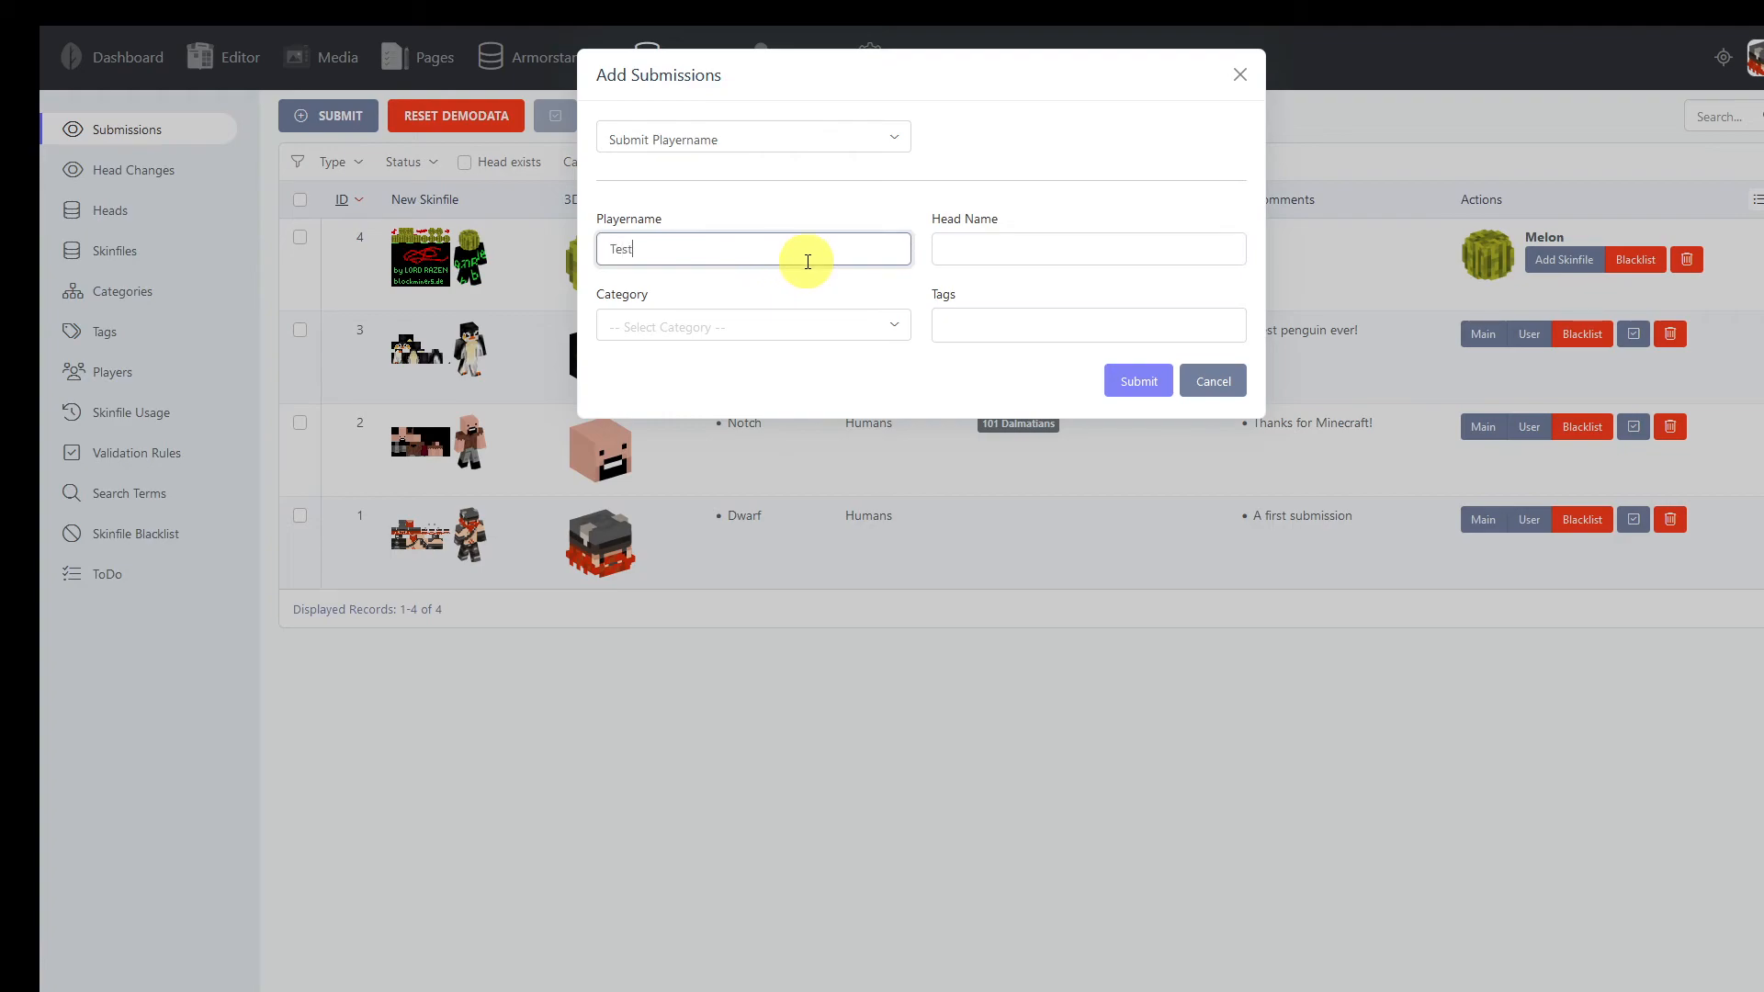
{"action": "key", "text": "ctrl+a"}
{"action": "key", "text": "ctrl+c"}
{"action": "left_click", "coordinate": [980, 245]}
{"action": "key", "text": "ctrl+v"}
{"action": "left_click", "coordinate": [1131, 382]}
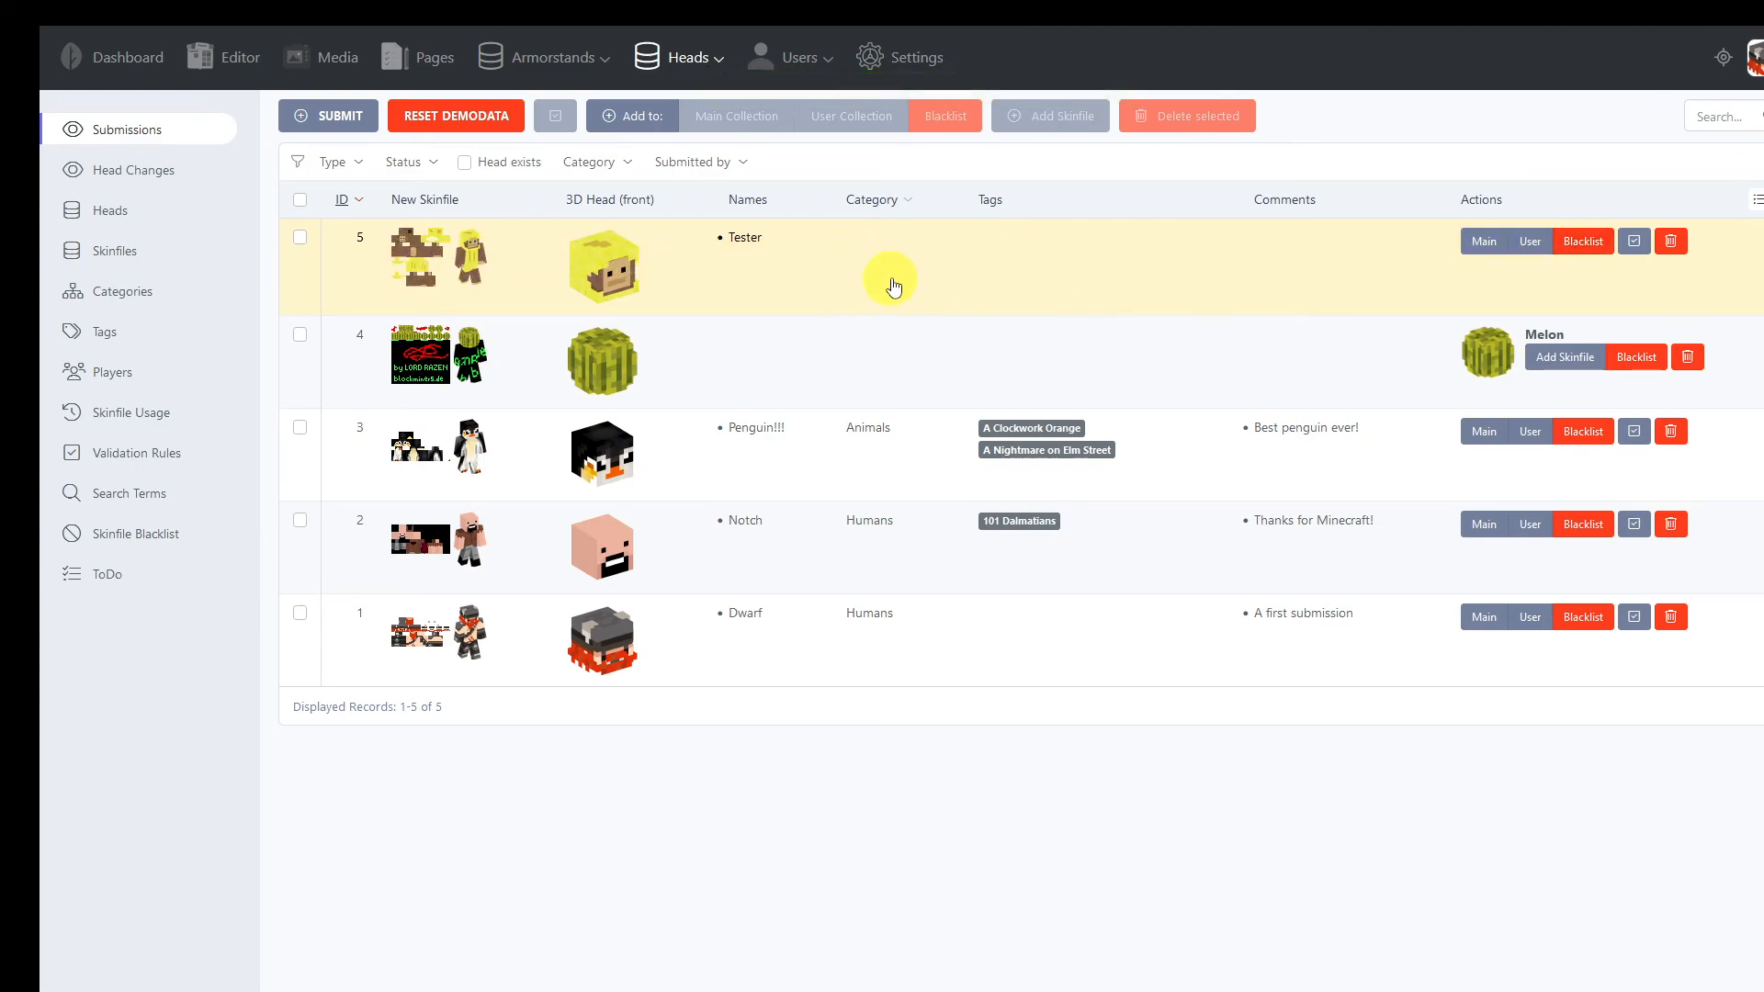
Start another submission by give codes and paste the copied player head commands, including Bag of Flour, Girl Plushie and Voidstone Eye (red)
{"action": "left_click", "coordinate": [322, 130]}
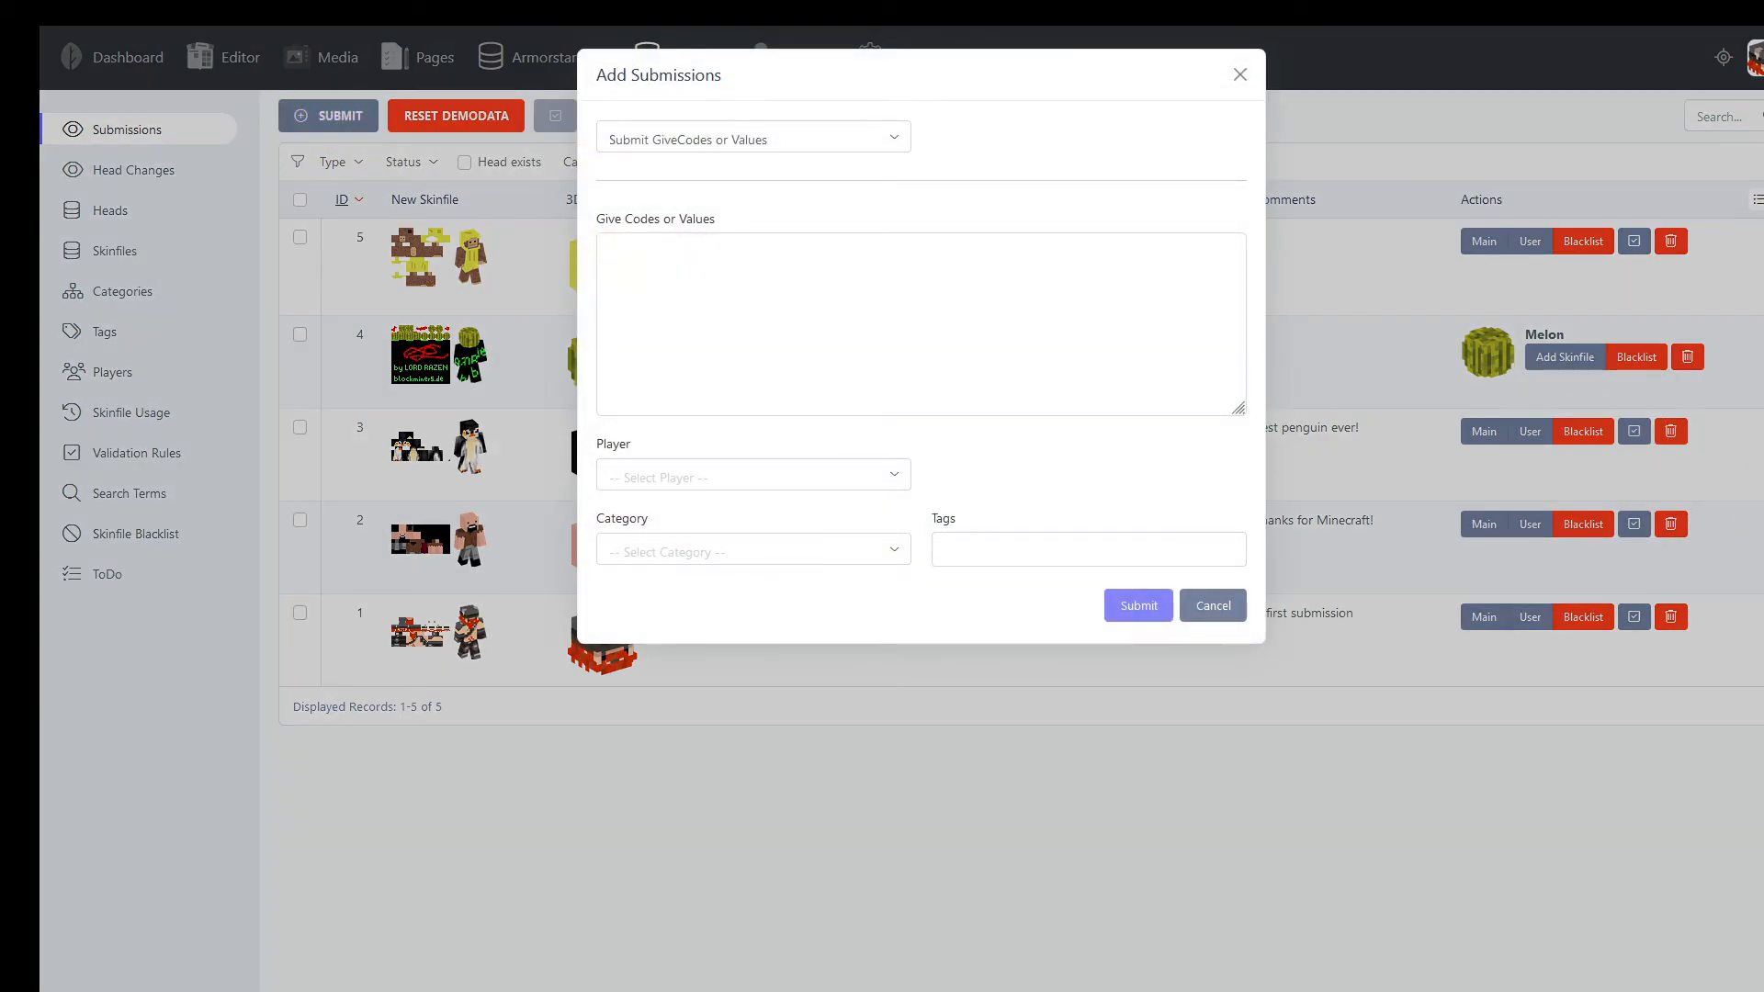
{"action": "left_click", "coordinate": [676, 275]}
{"action": "key", "text": "ctrl+v"}
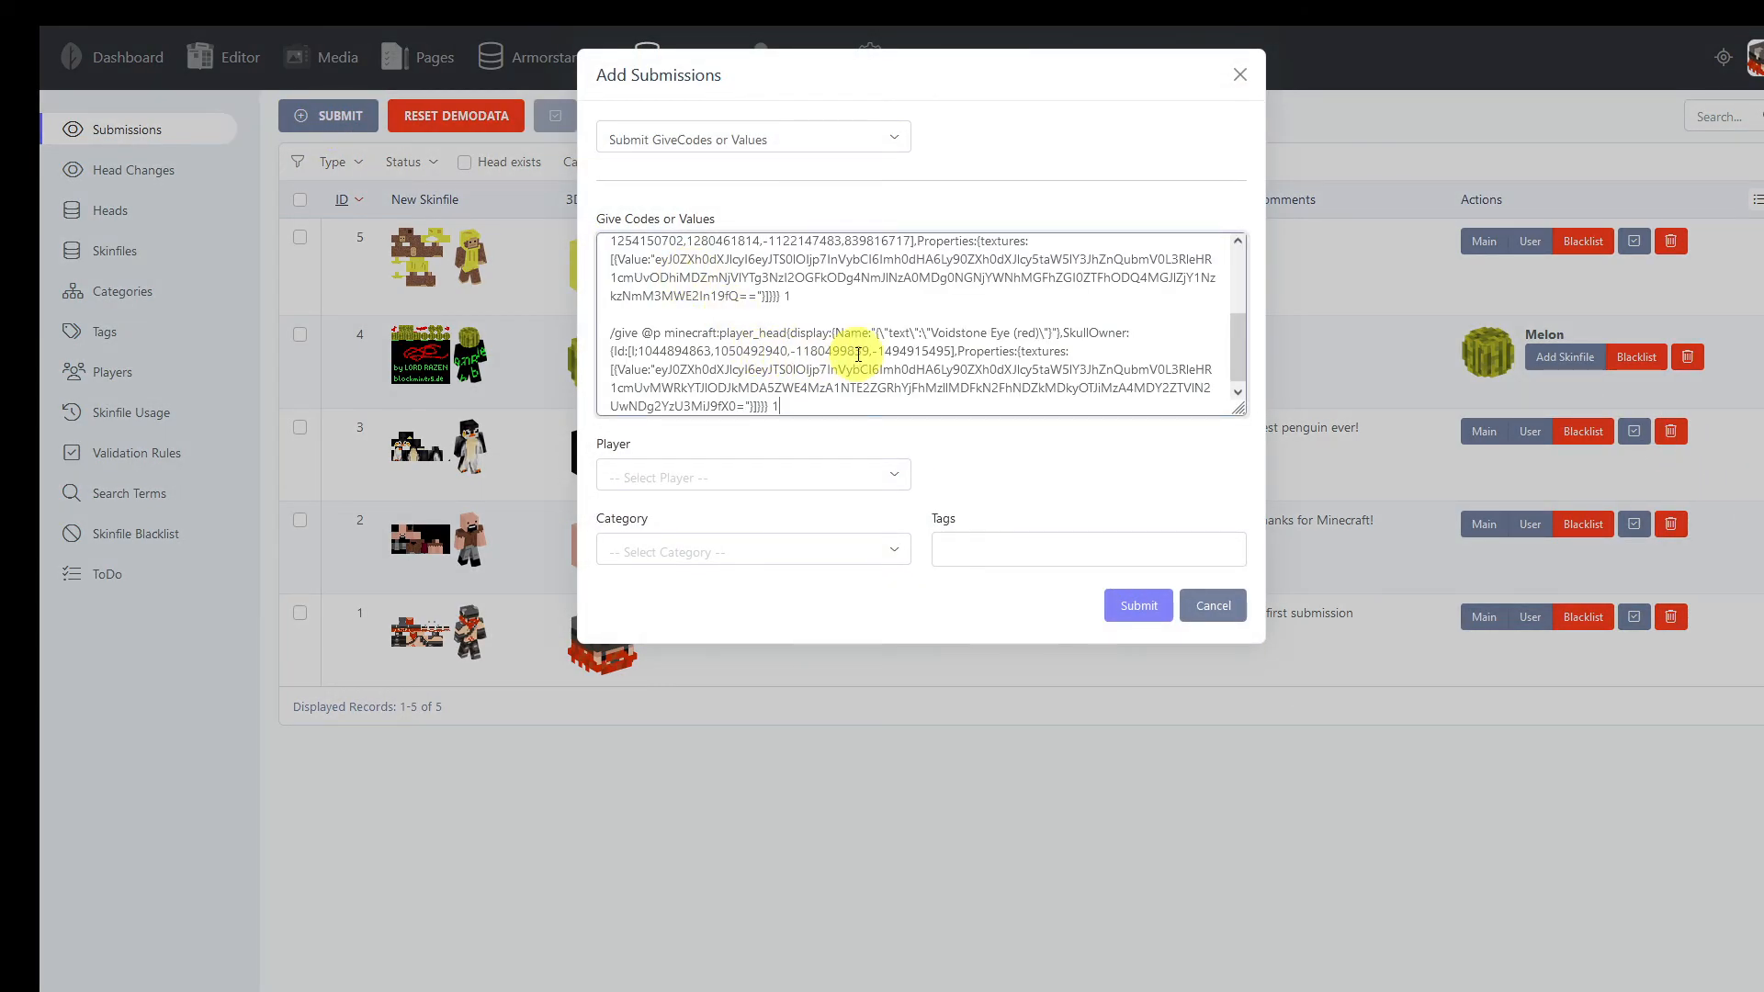
{"action": "scroll", "coordinate": [1084, 355], "scroll_direction": "up", "scroll_amount": 2}
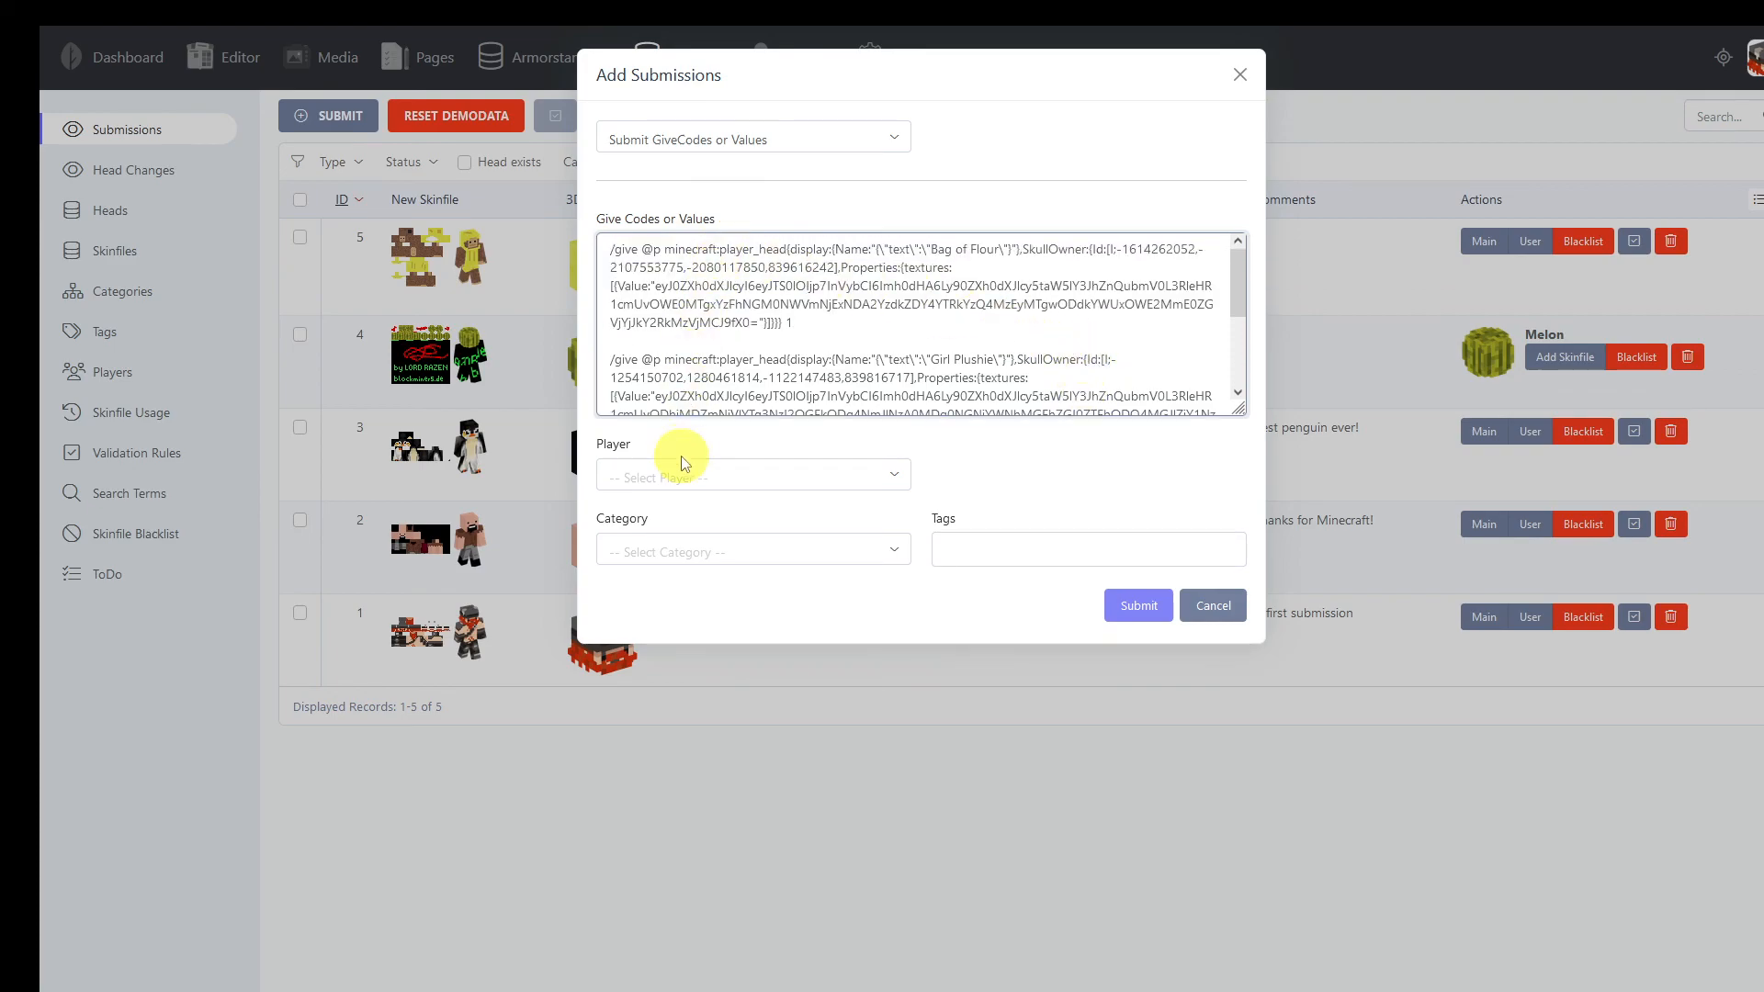
Assign the Decoration category and the A Hat in Time tag to the pasted give codes, and try to submit them
{"action": "left_click", "coordinate": [750, 553]}
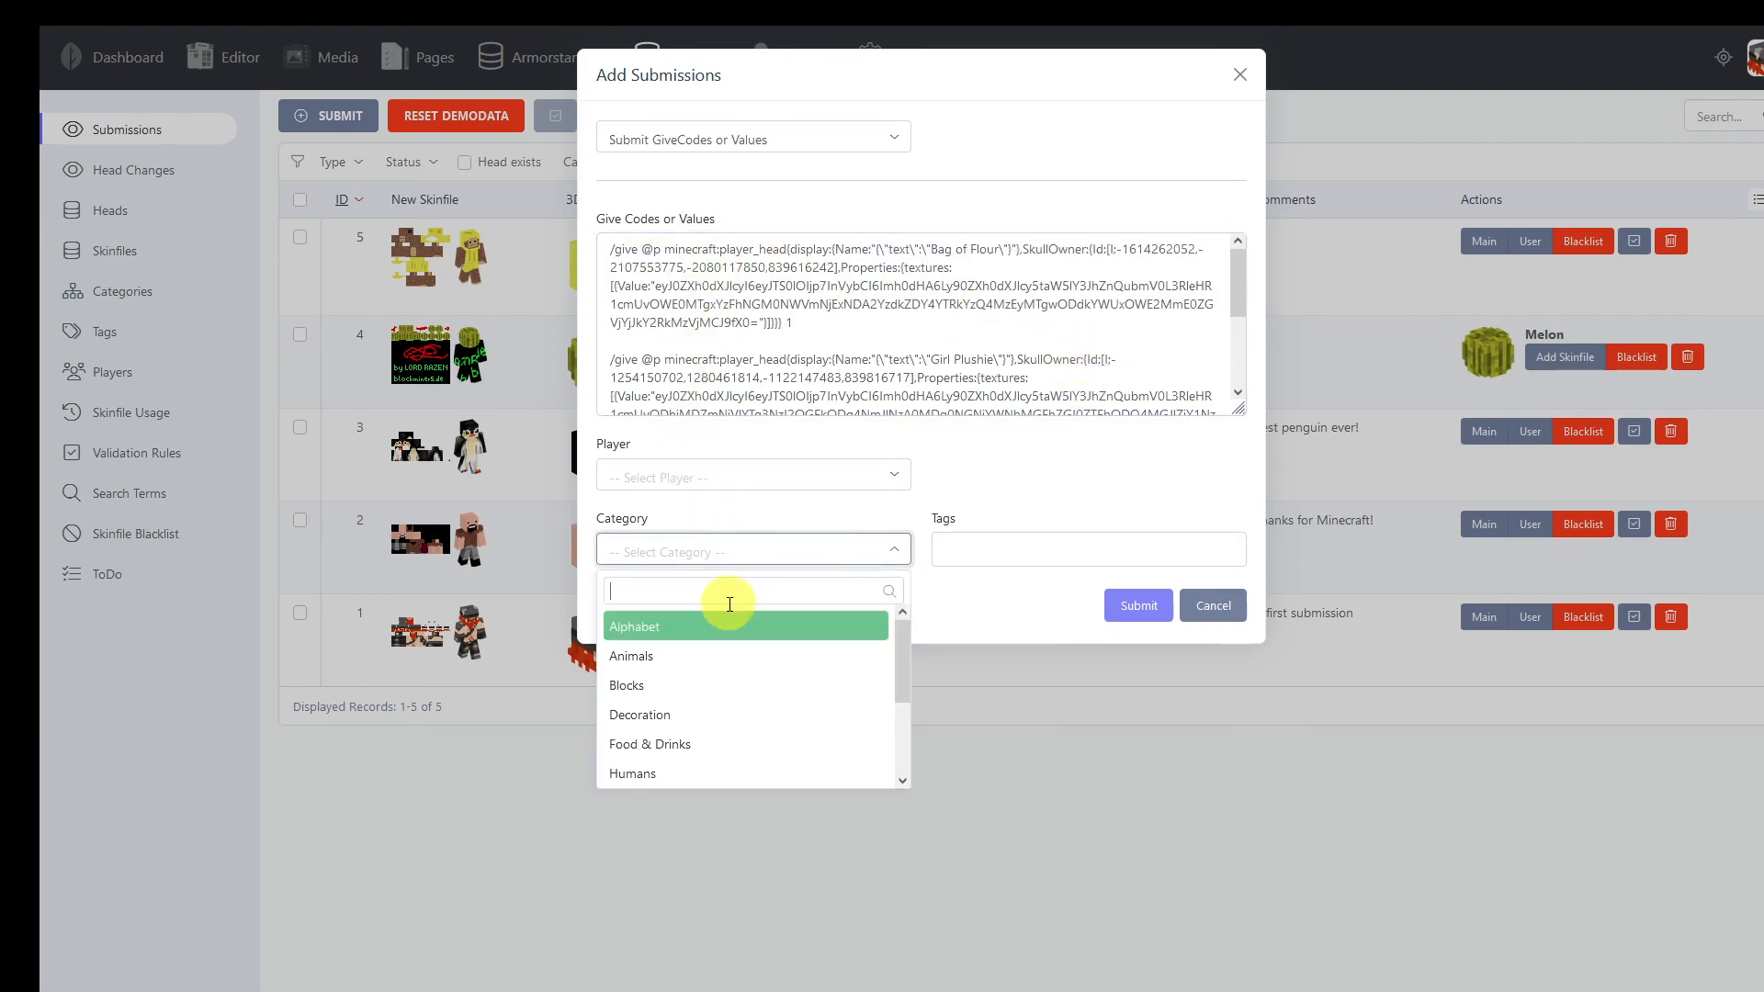
{"action": "left_click", "coordinate": [670, 715]}
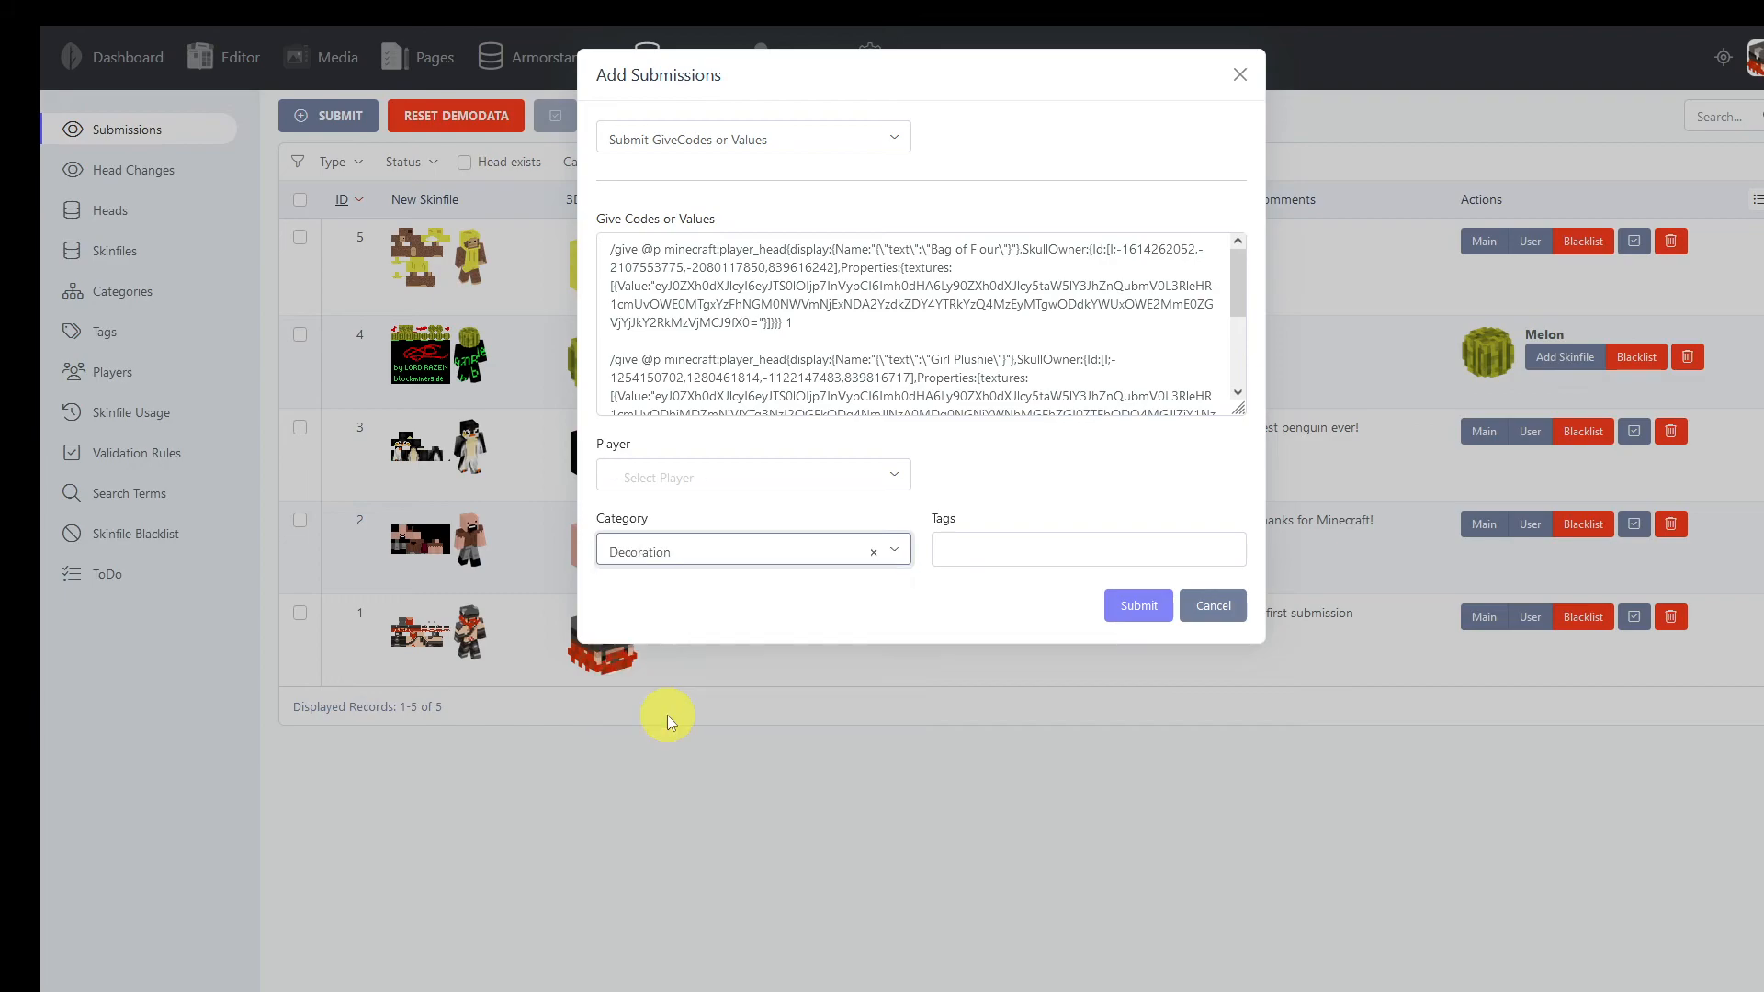
{"action": "left_click", "coordinate": [967, 552]}
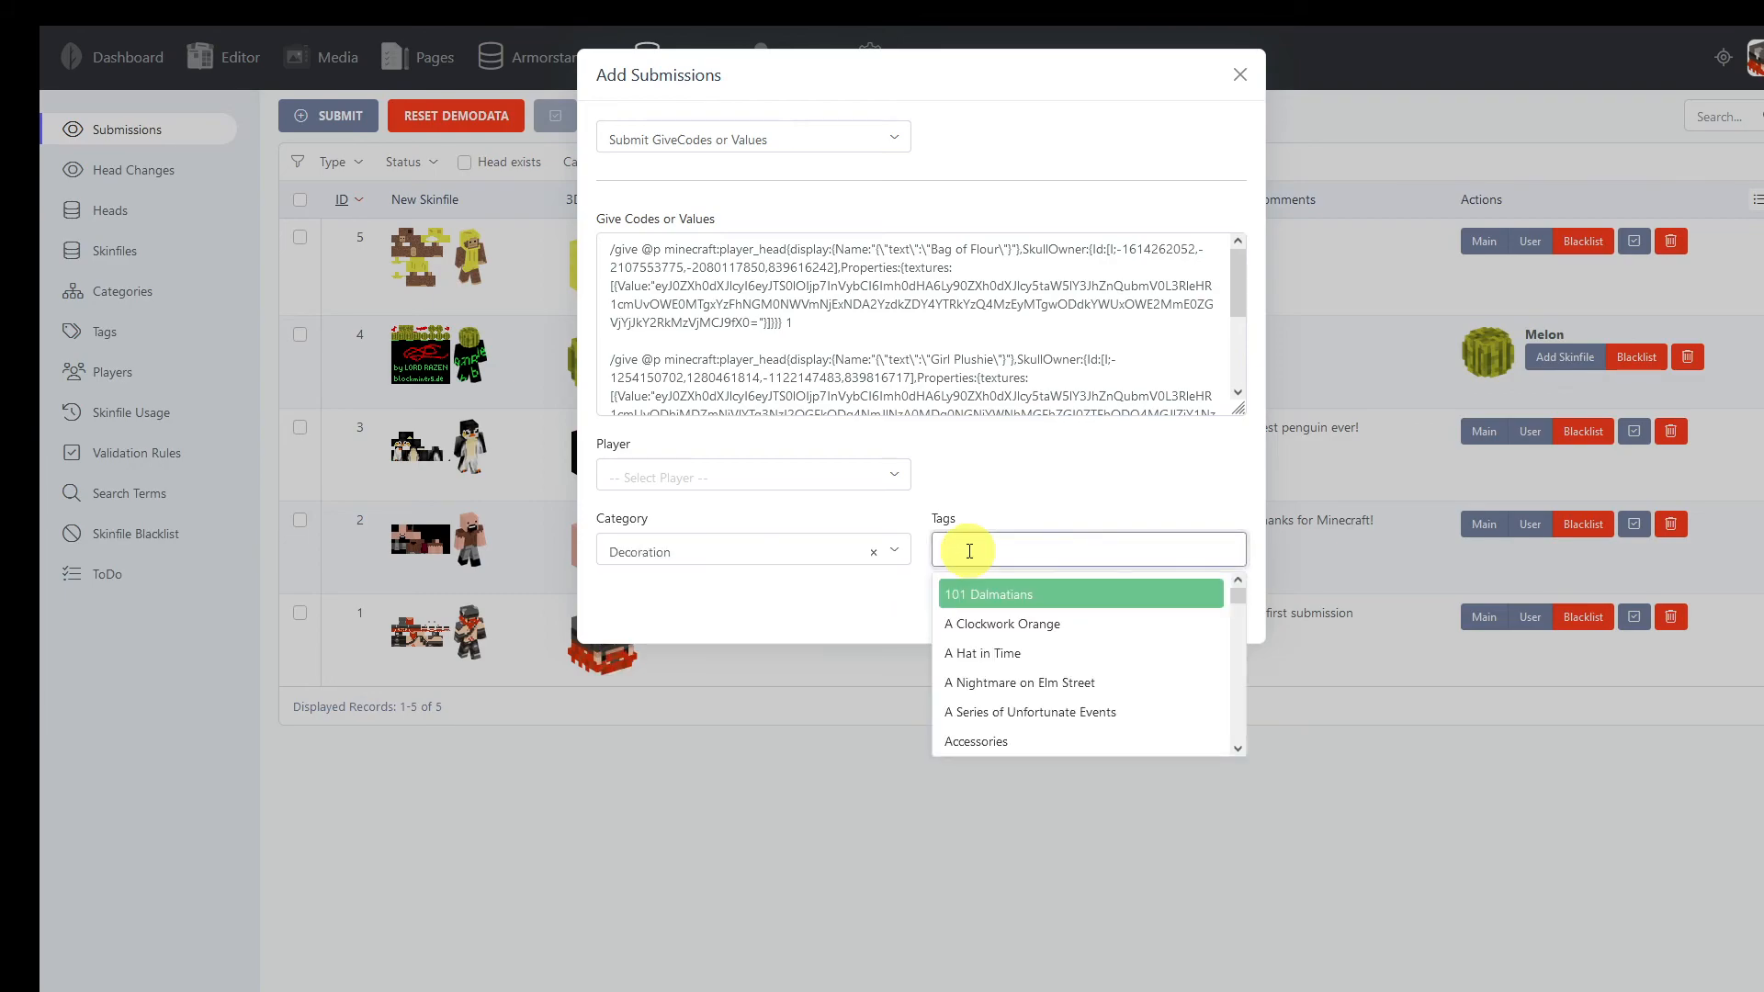
{"action": "left_click", "coordinate": [1011, 655]}
{"action": "left_click", "coordinate": [1139, 606]}
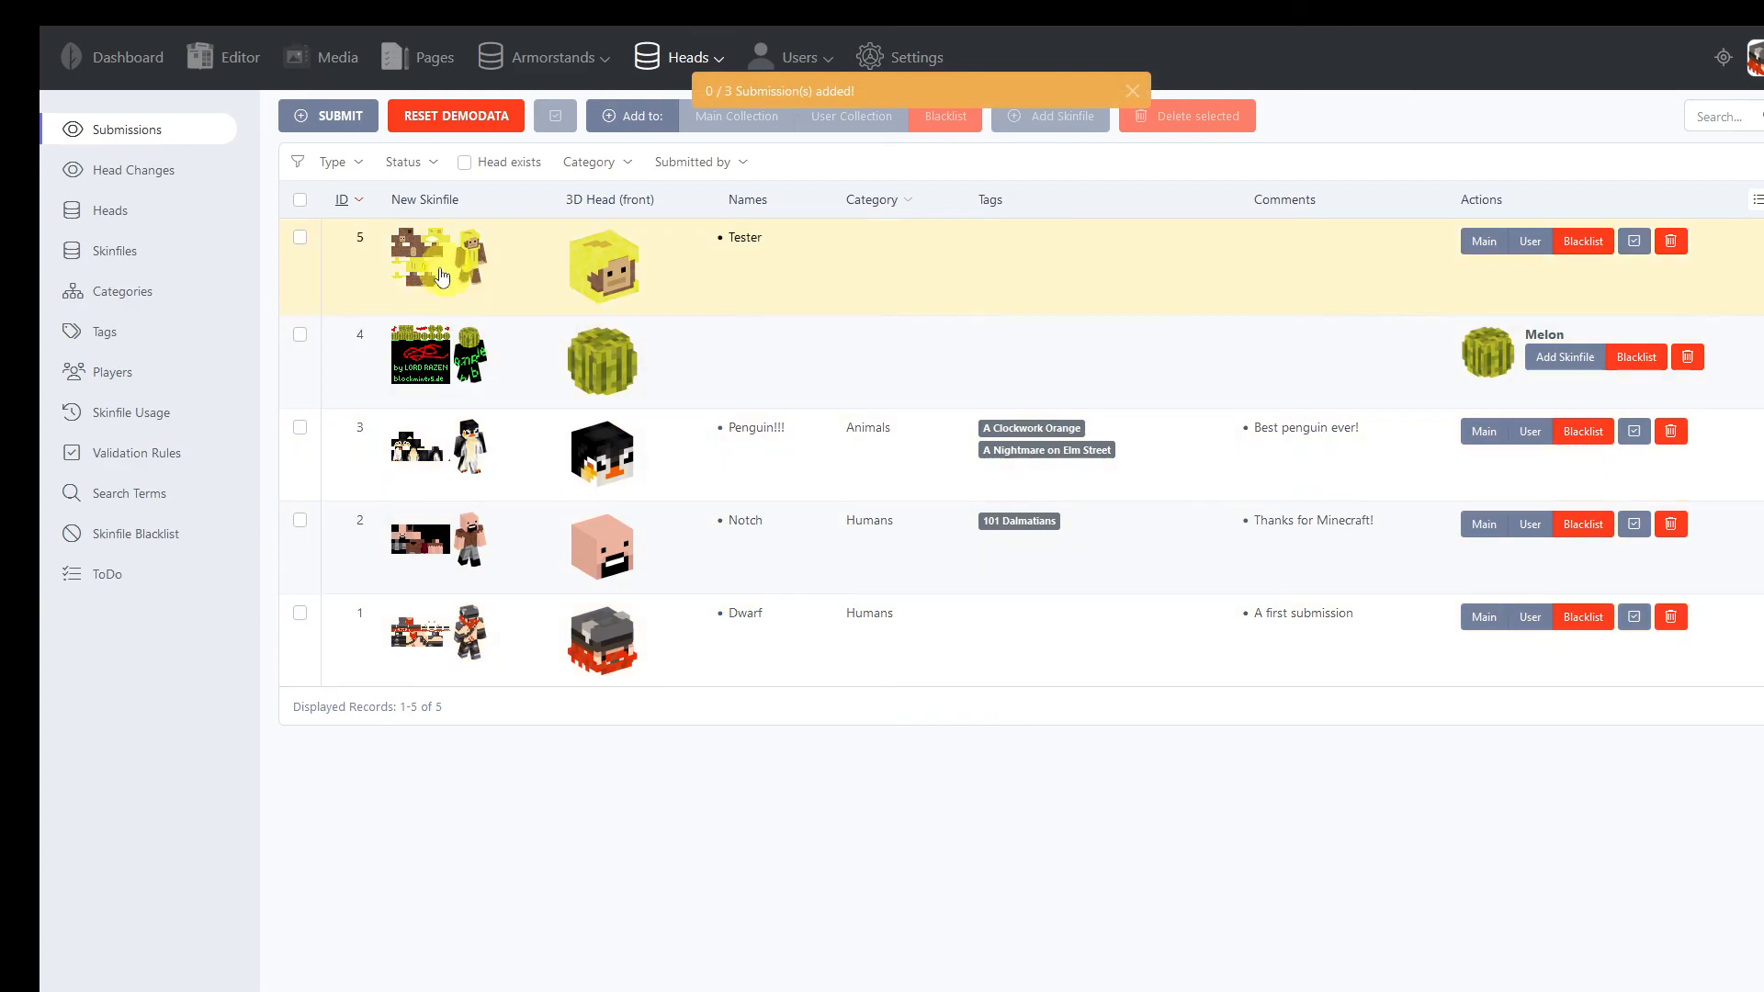
Try to submit the same give codes again in a new submission without a category or tags
{"action": "left_click", "coordinate": [329, 103]}
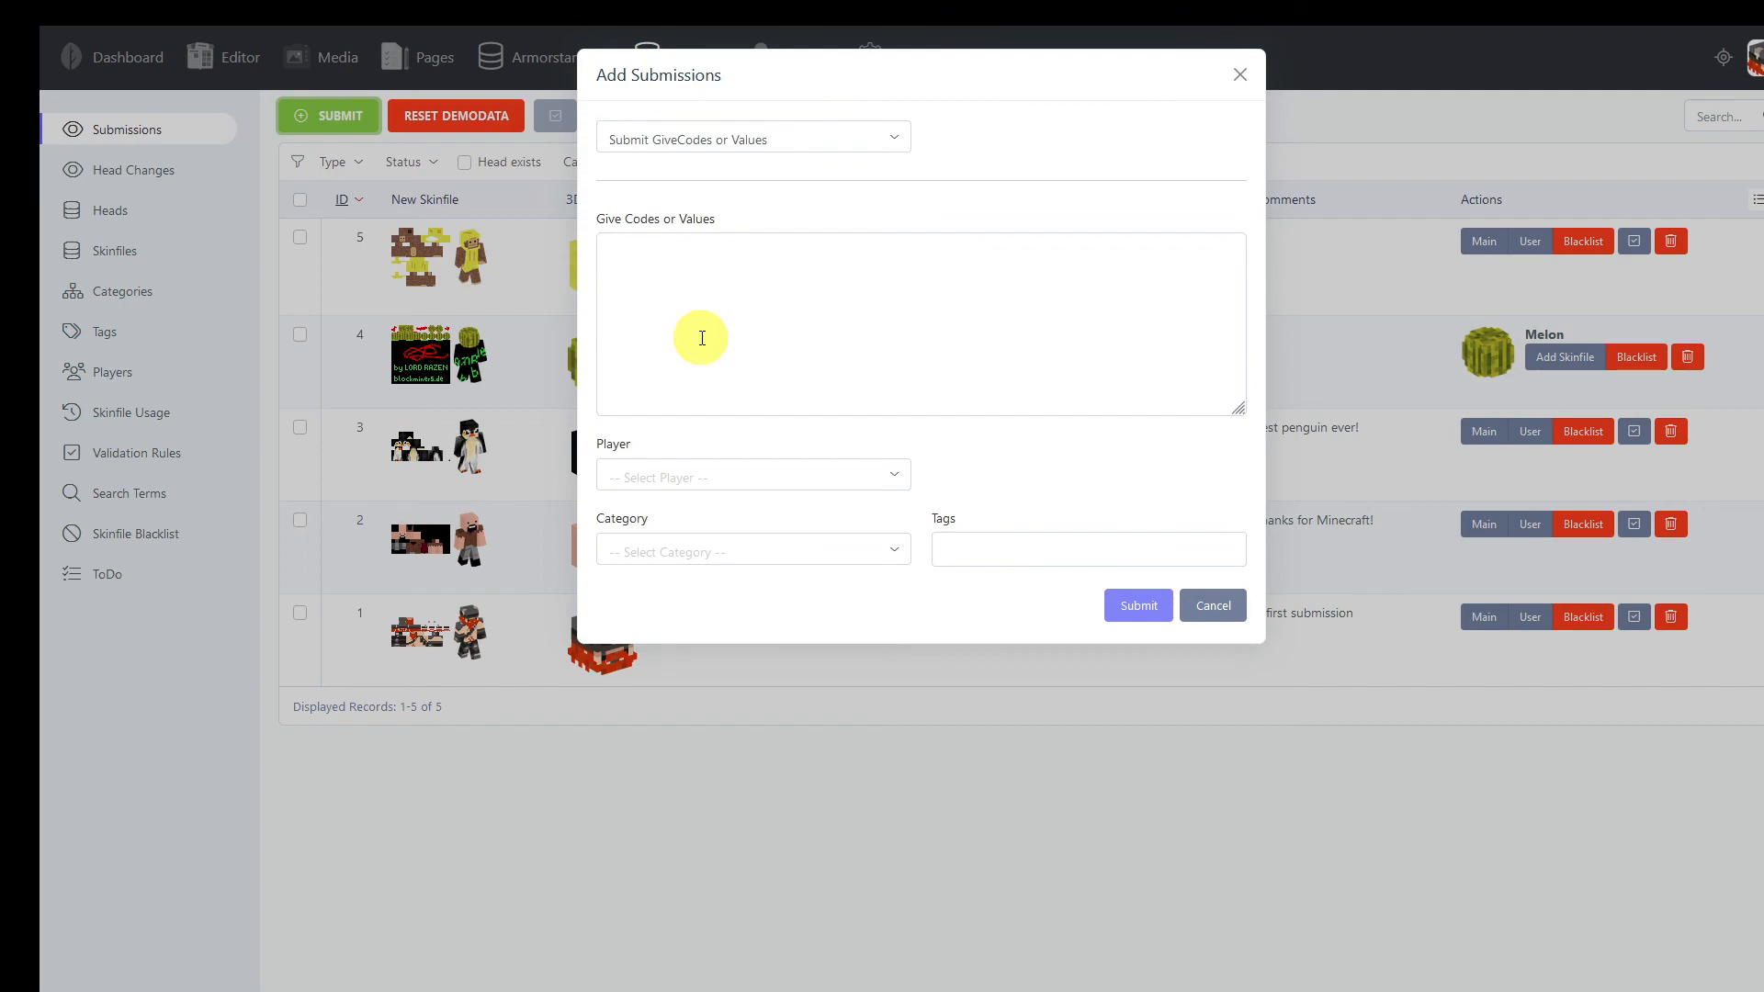
{"action": "left_click", "coordinate": [846, 347]}
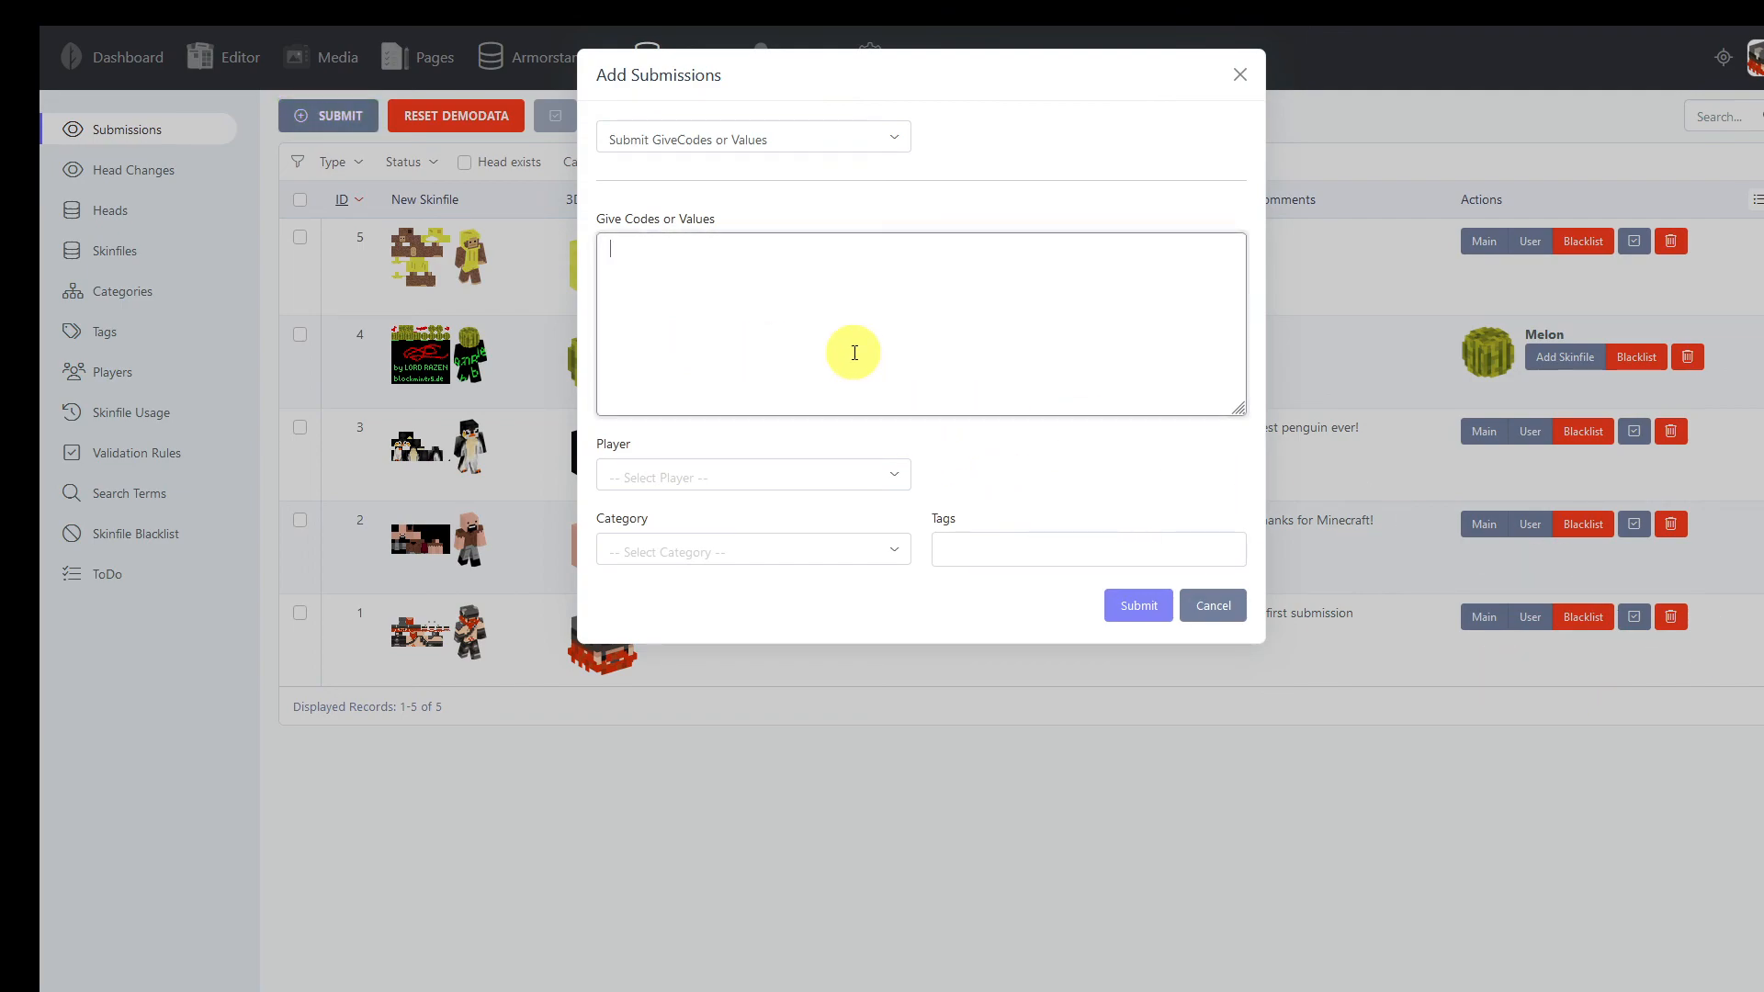
{"action": "key", "text": "ctrl+v"}
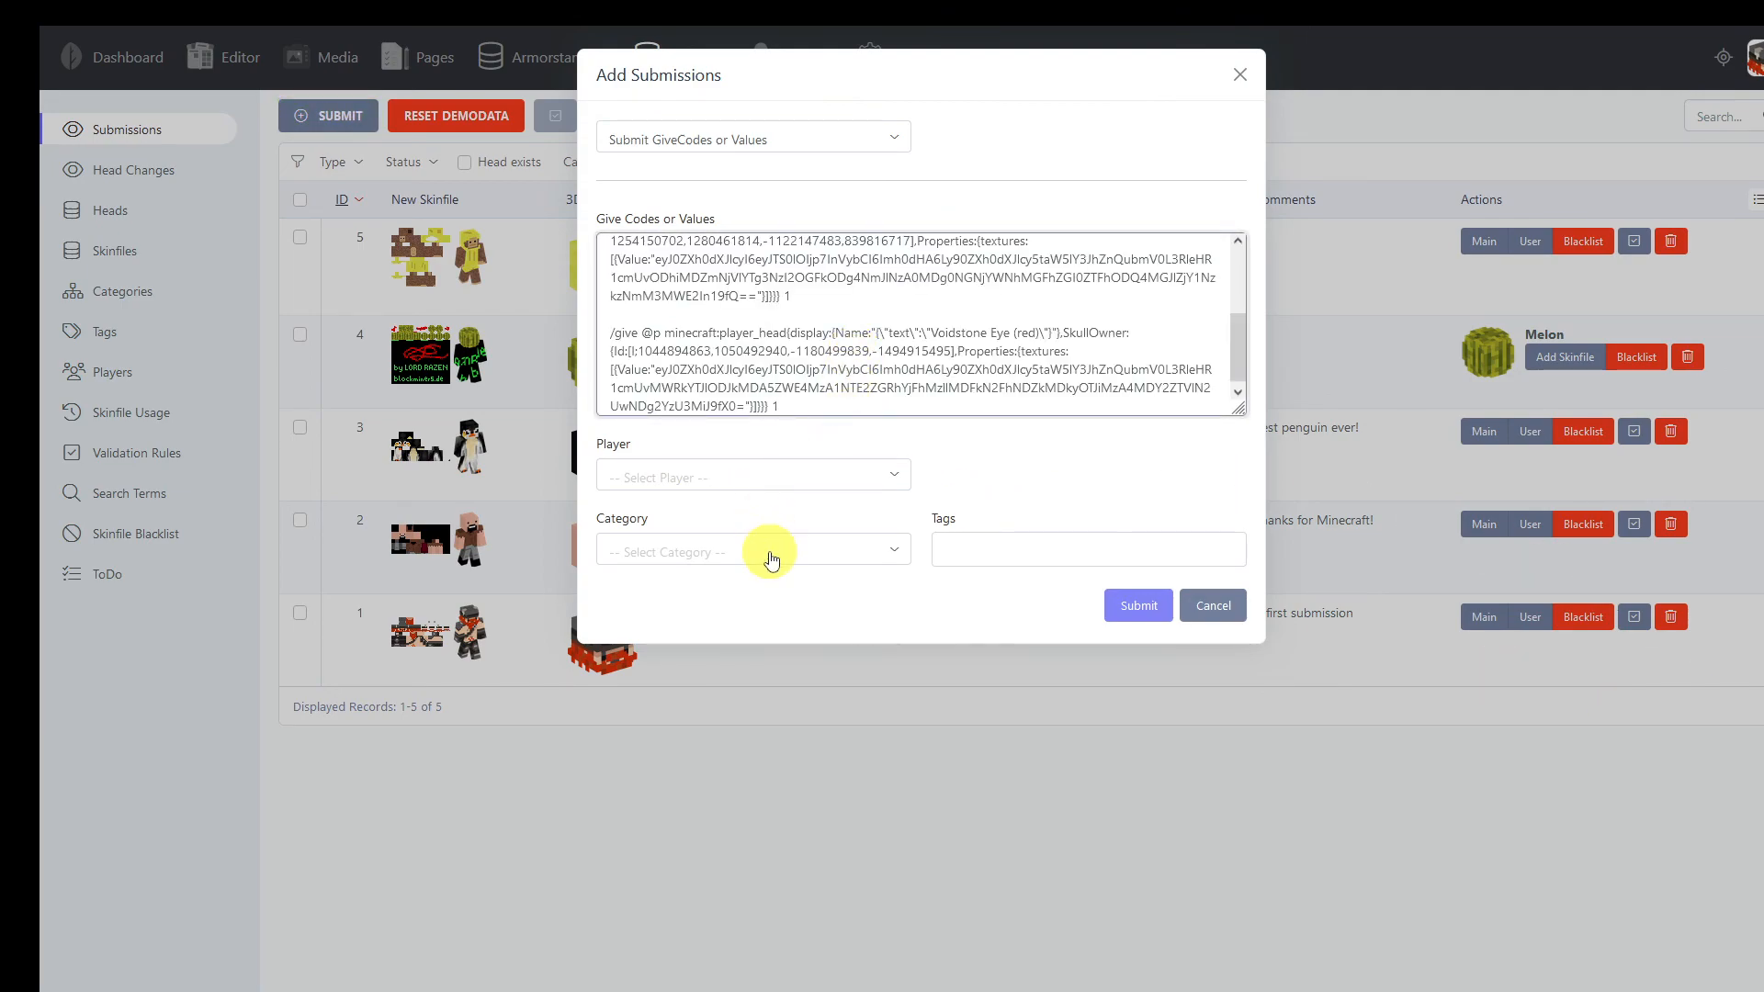
{"action": "left_click", "coordinate": [1138, 605]}
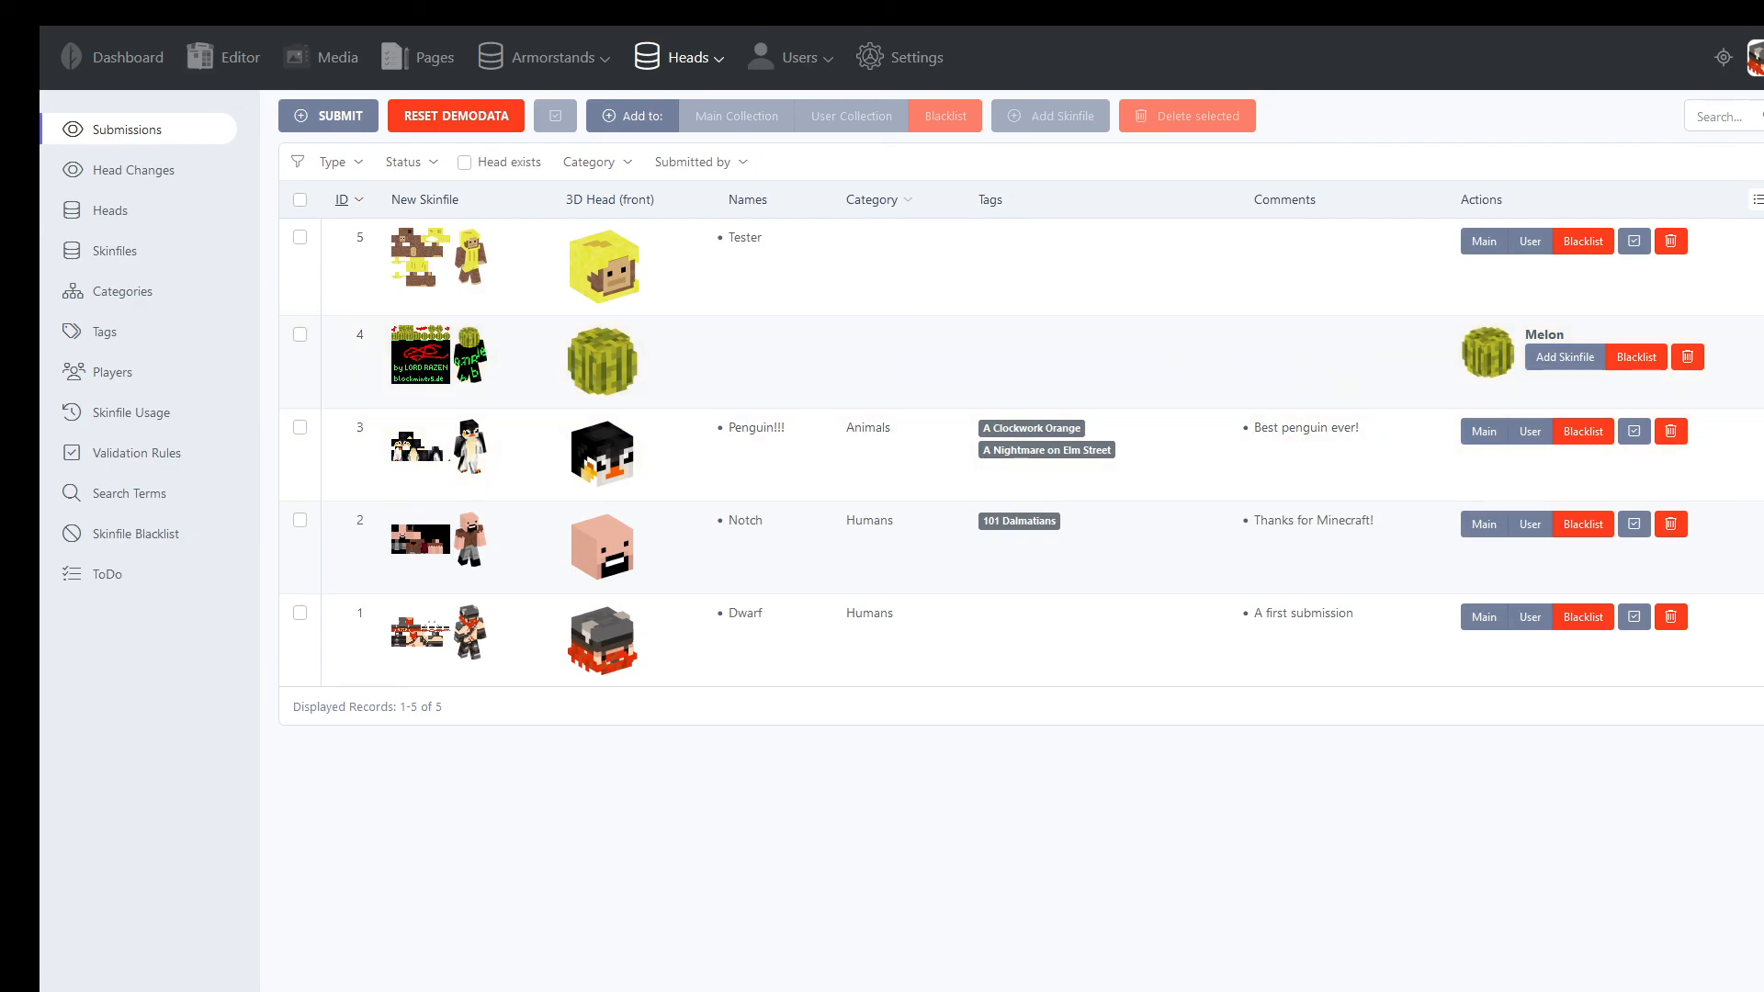
Open the public Minecraft-Heads website from the admin backend
{"action": "left_click", "coordinate": [1721, 61]}
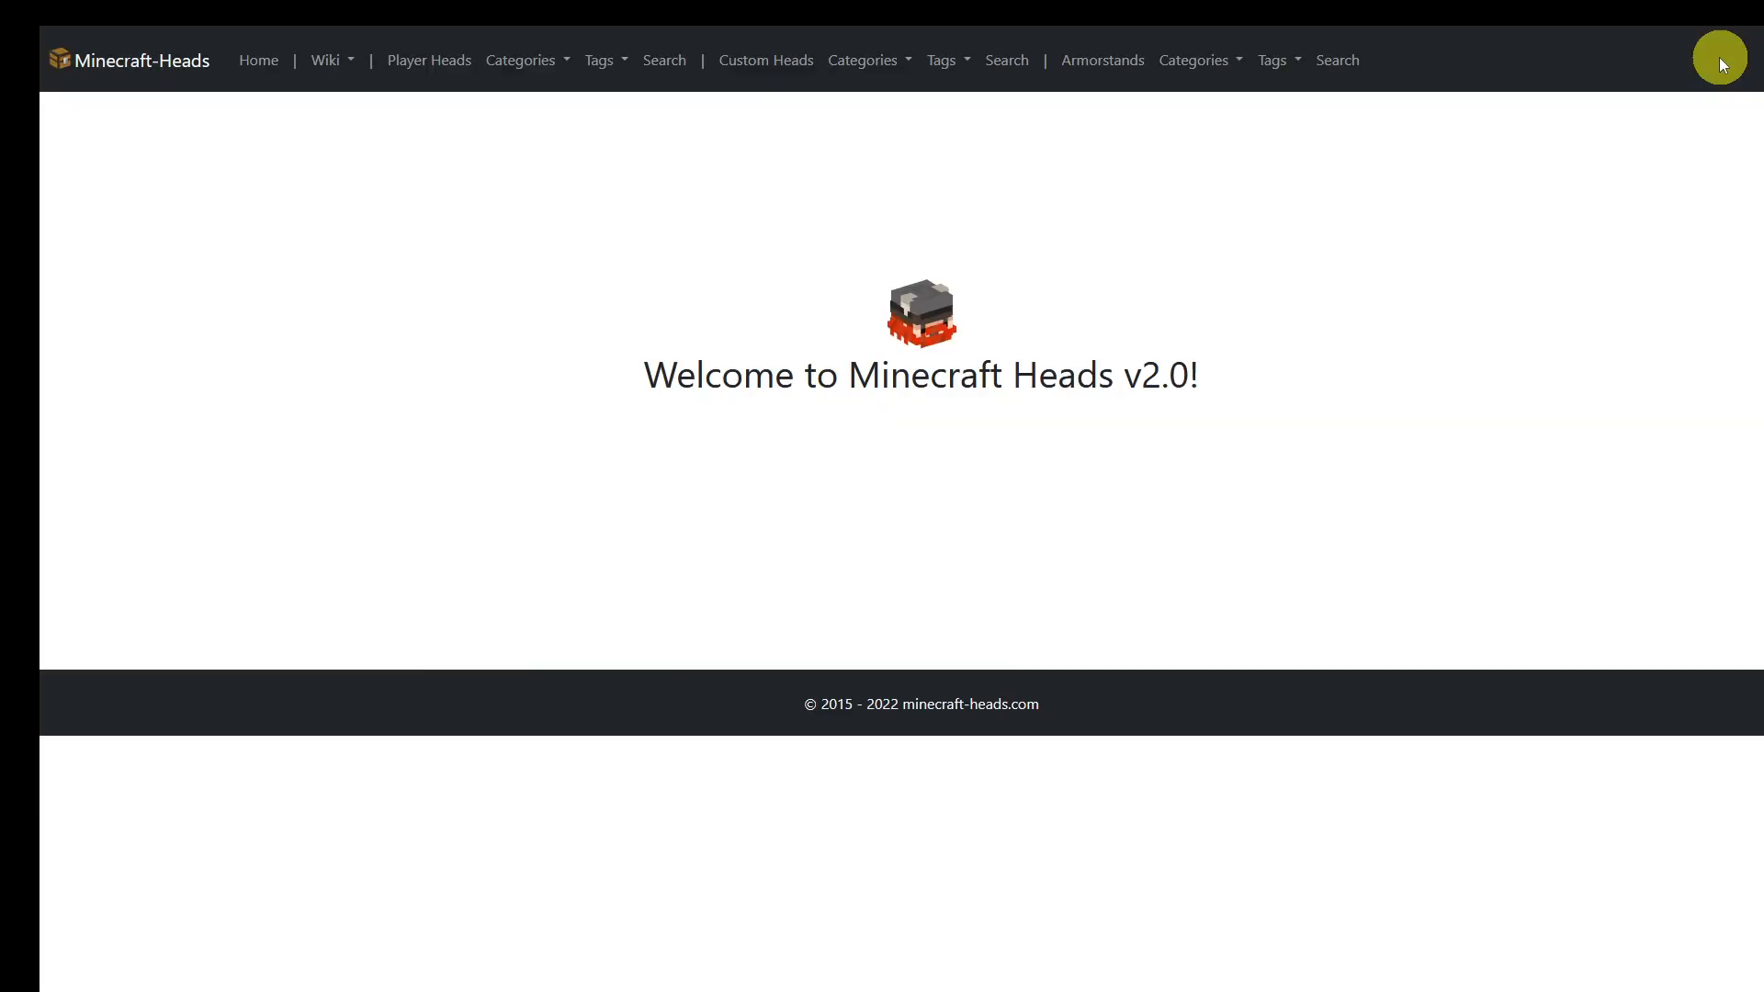